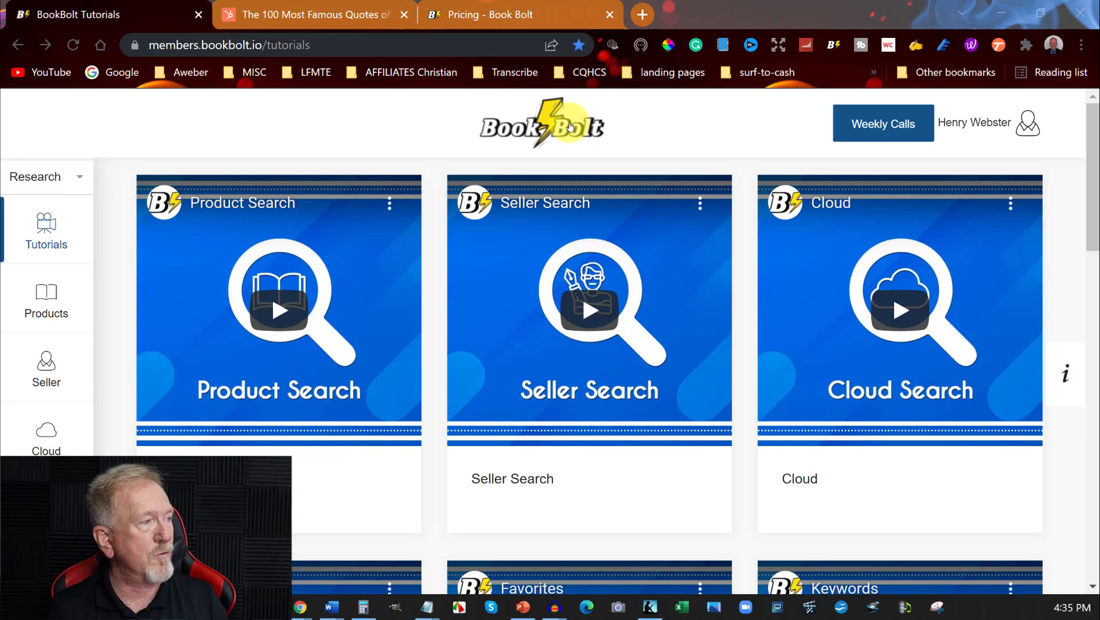
# Step: Open BookBolt's Pricing page and look through the subscription plans
pyautogui.click(503, 14)
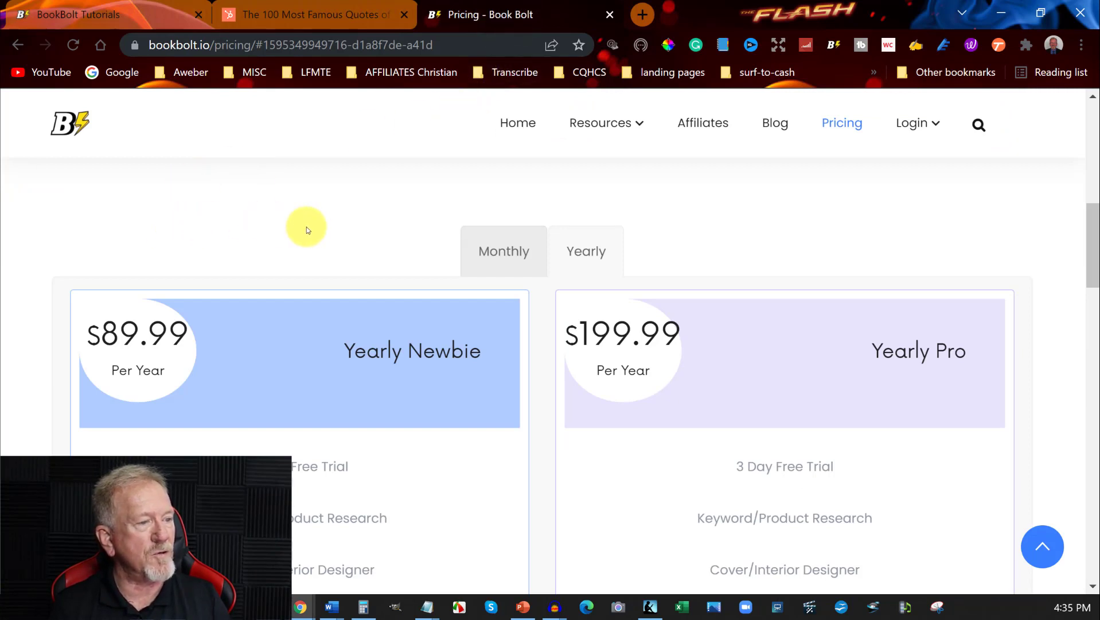
pyautogui.scroll(-1, 223, 230)
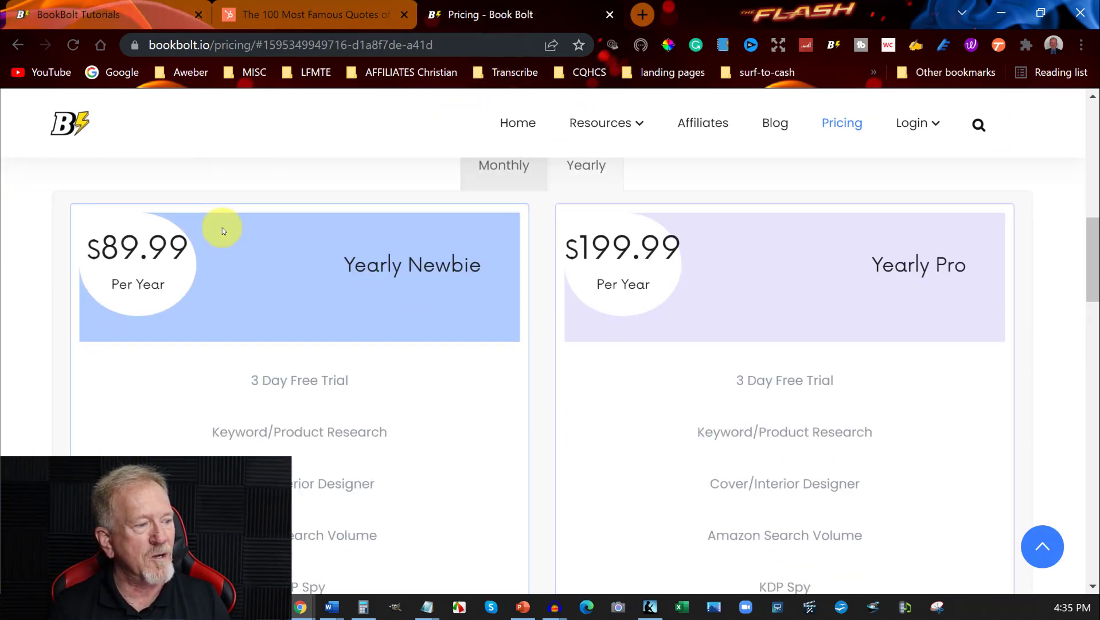
pyautogui.scroll(-3, 223, 231)
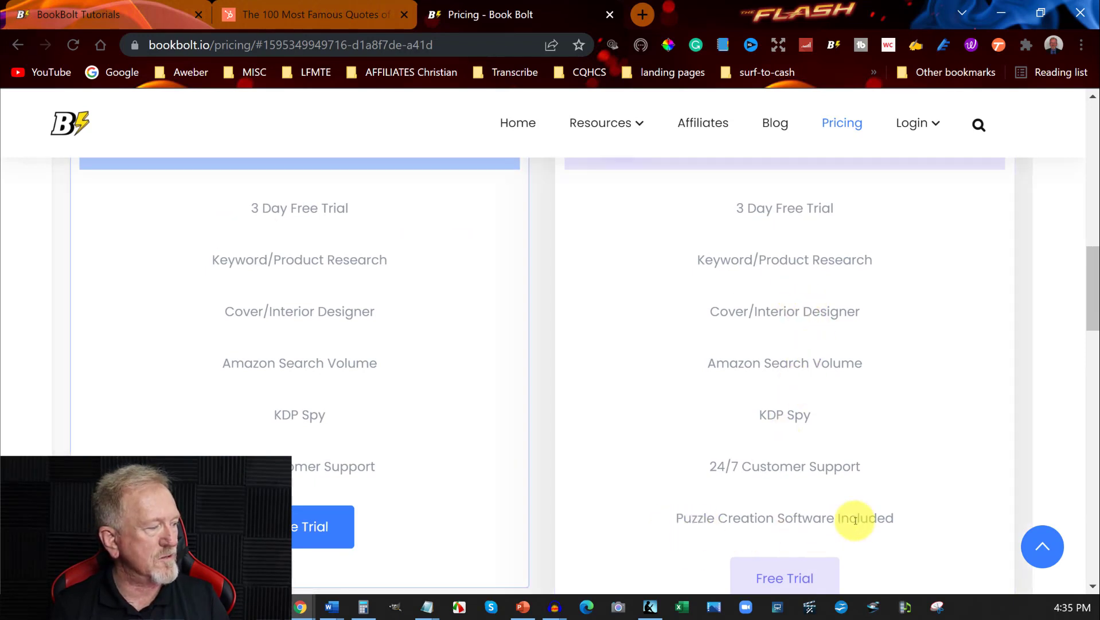
pyautogui.scroll(5, 920, 482)
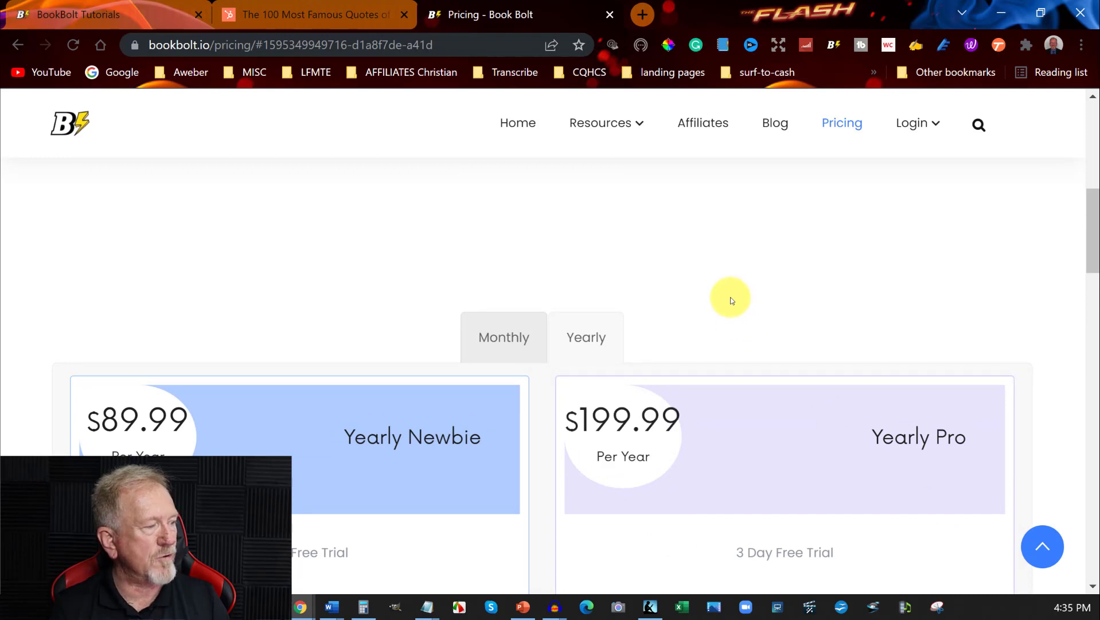
pyautogui.scroll(-3, 729, 297)
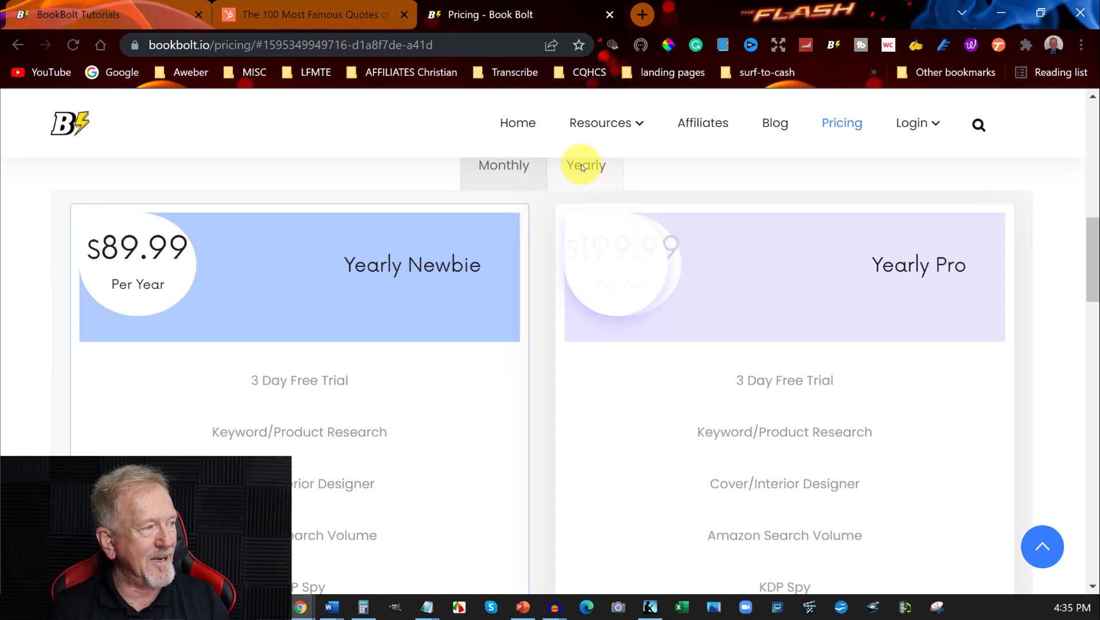
# Step: Switch the plans to monthly prices, then return to the tutorials tab
pyautogui.click(492, 167)
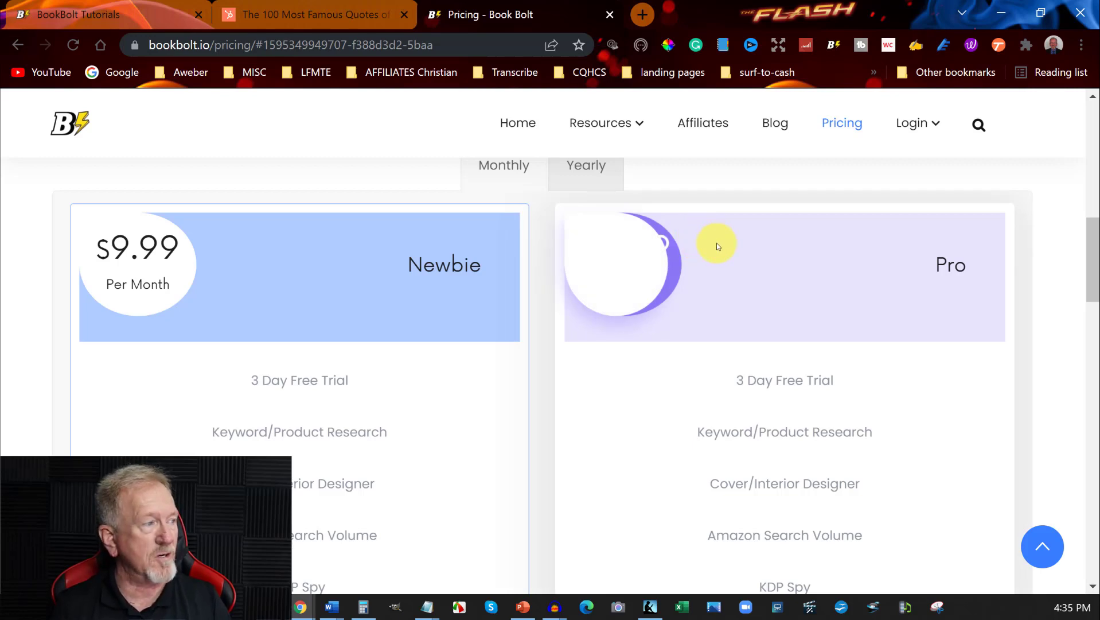
pyautogui.scroll(1, 717, 246)
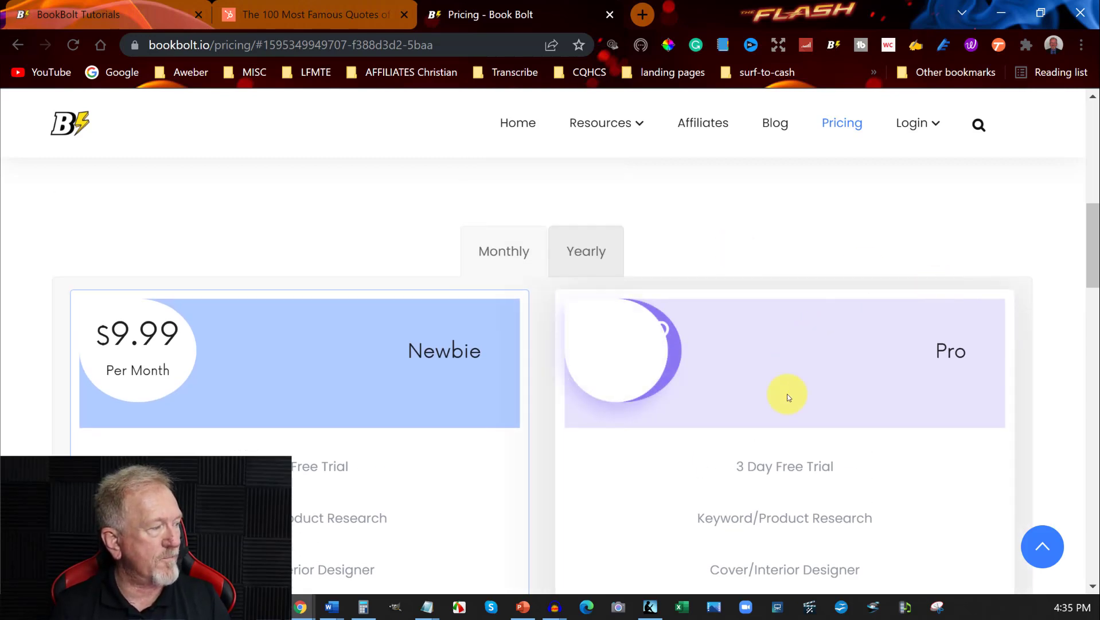
pyautogui.scroll(-1, 842, 322)
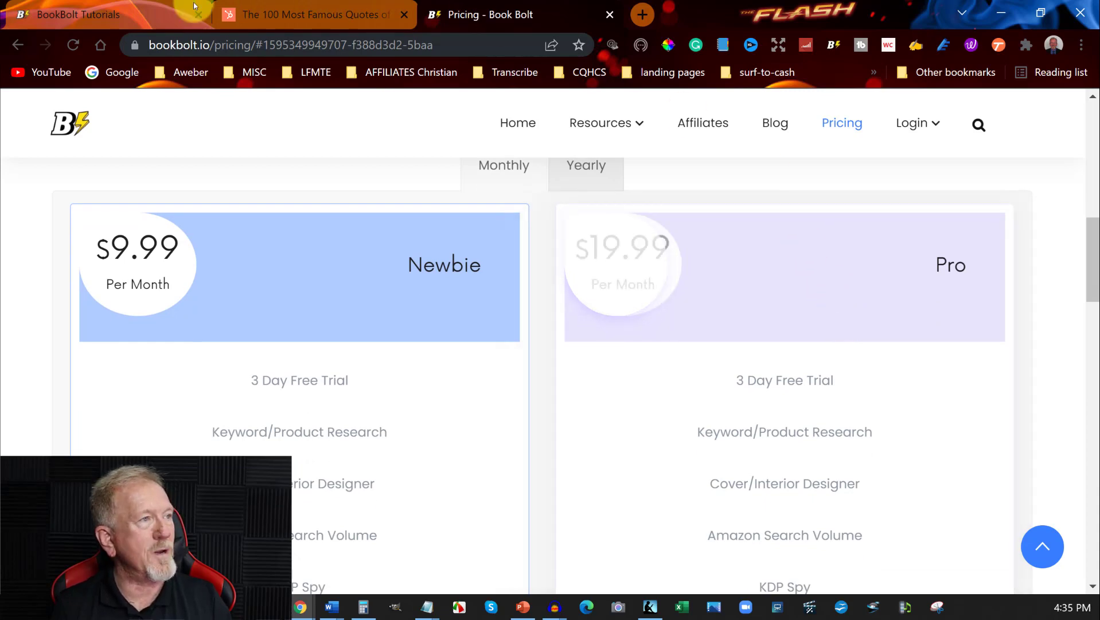
pyautogui.click(74, 16)
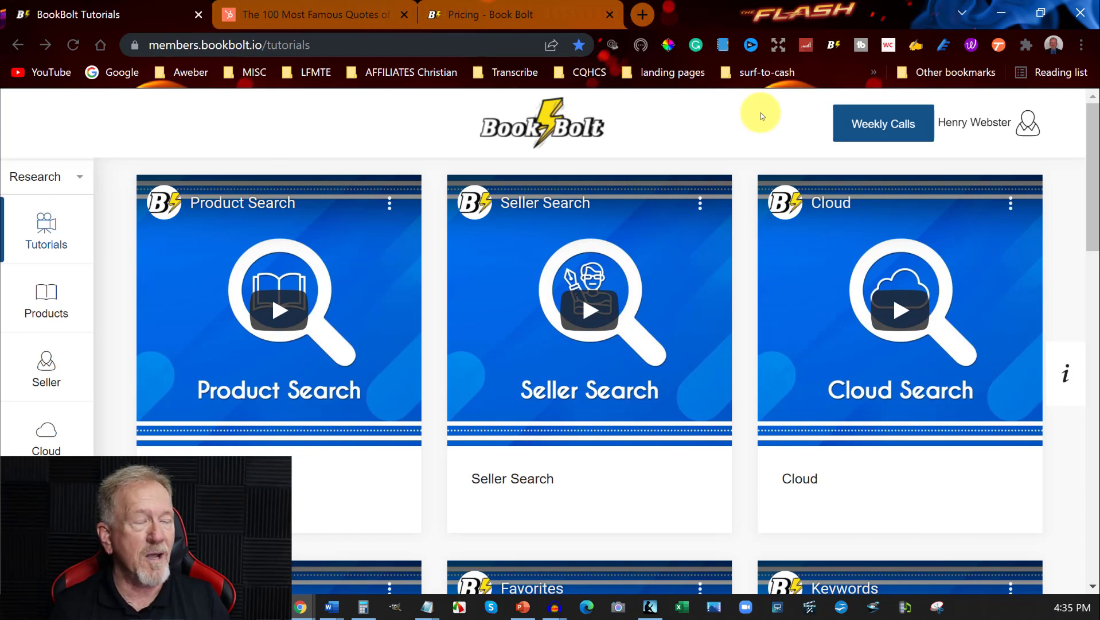
# Step: Launch PuzzleWiz from the BookBolt account menu and browse its Tutorials page
pyautogui.click(980, 122)
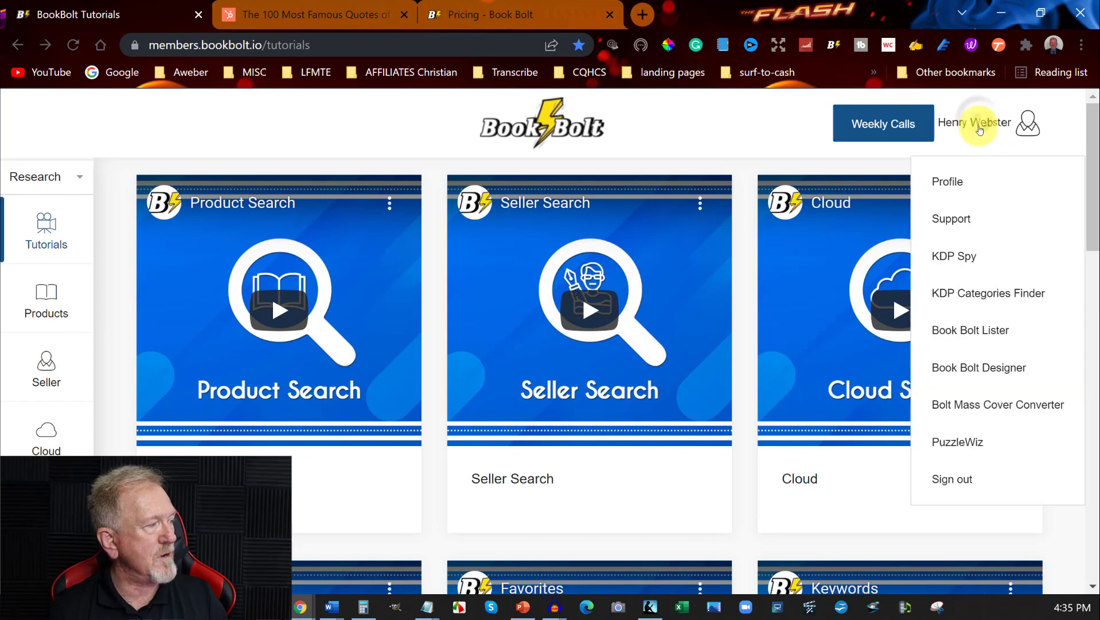
pyautogui.click(945, 442)
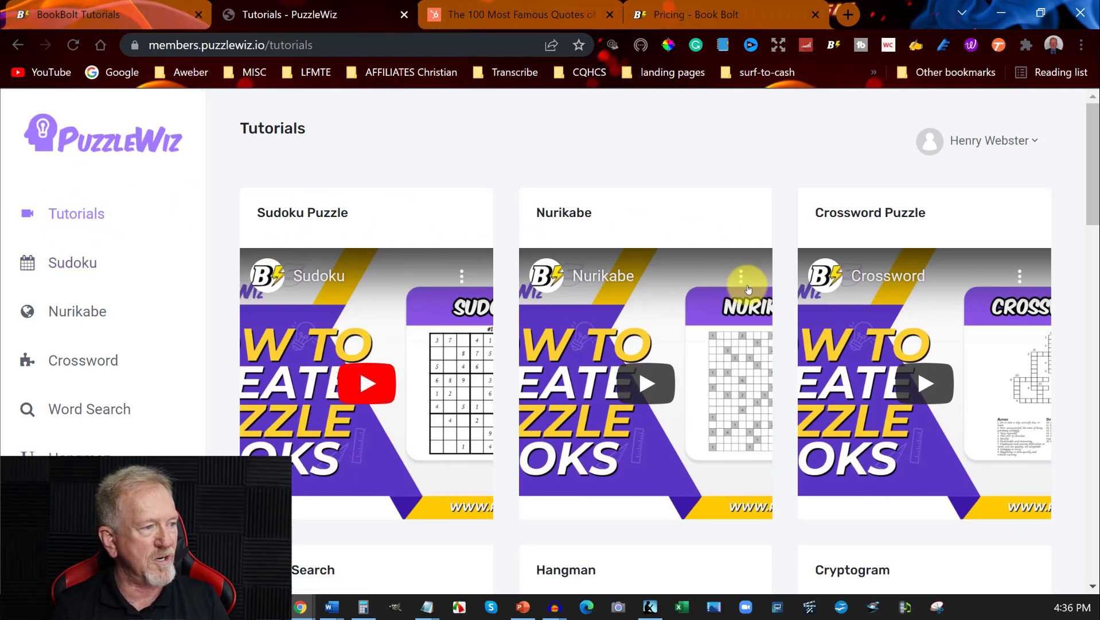
pyautogui.scroll(-8, 759, 333)
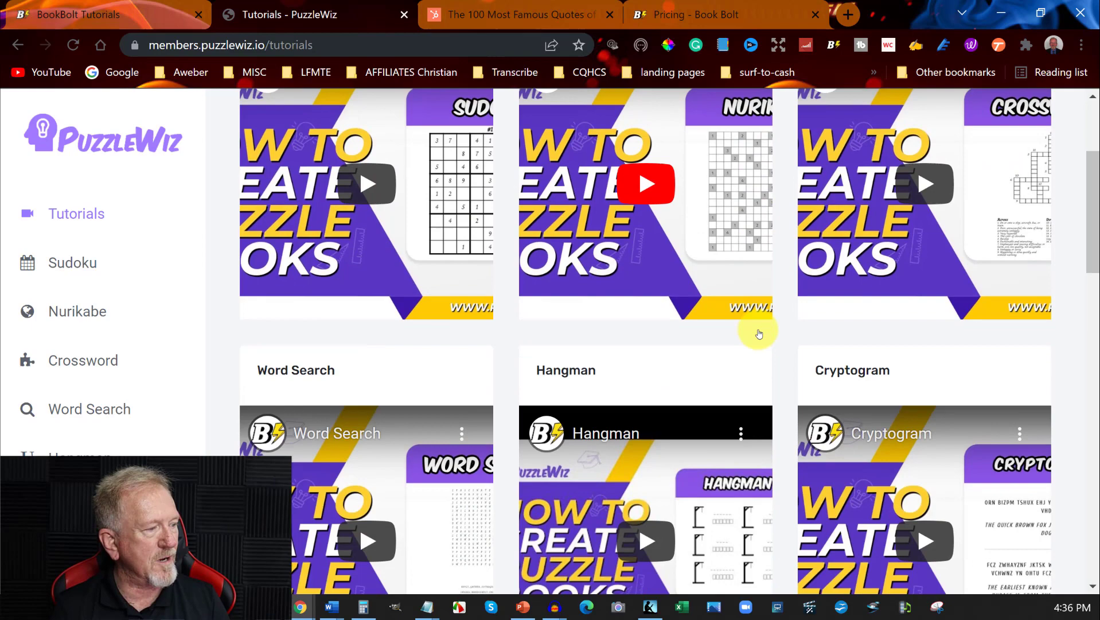
pyautogui.scroll(8, 759, 333)
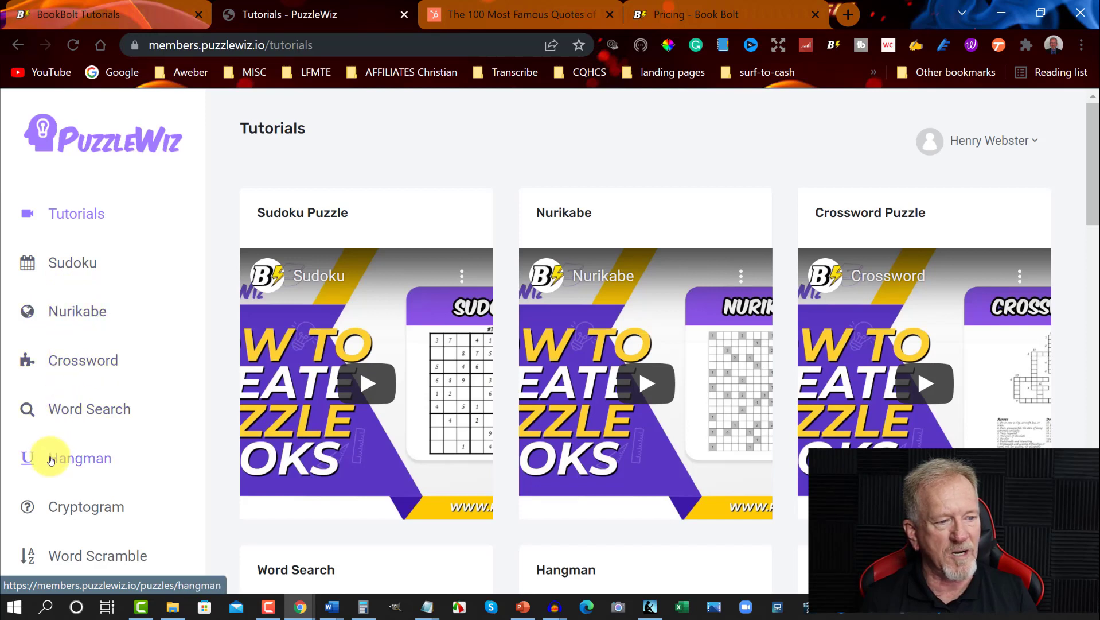
# Step: Open the Cryptogram generator and choose the 6 x 9 page size
pyautogui.click(74, 512)
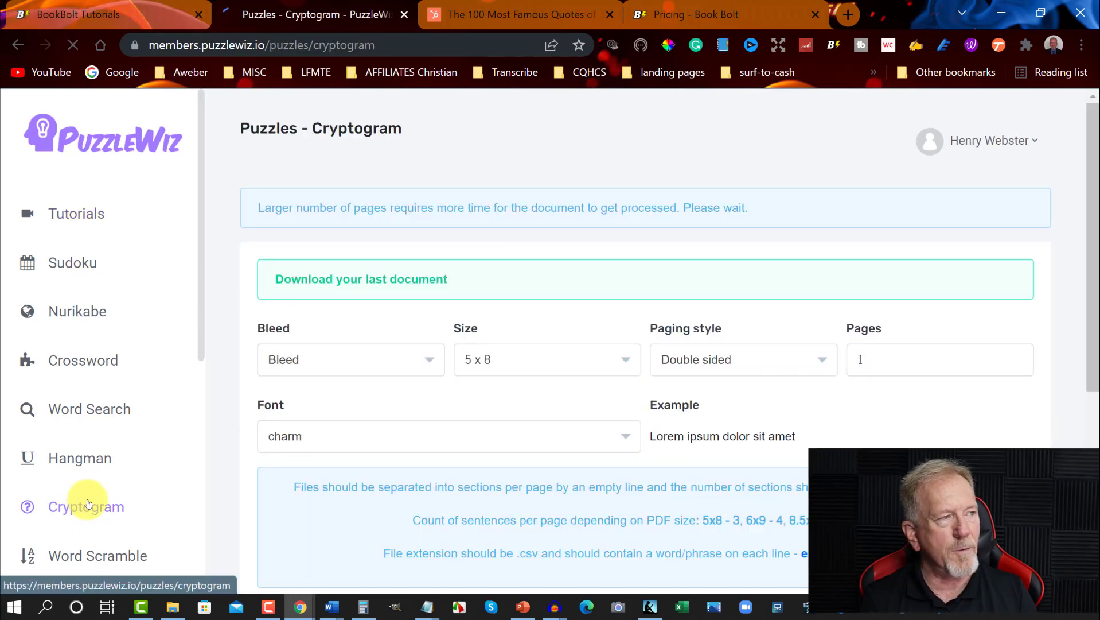
pyautogui.scroll(-2, 786, 235)
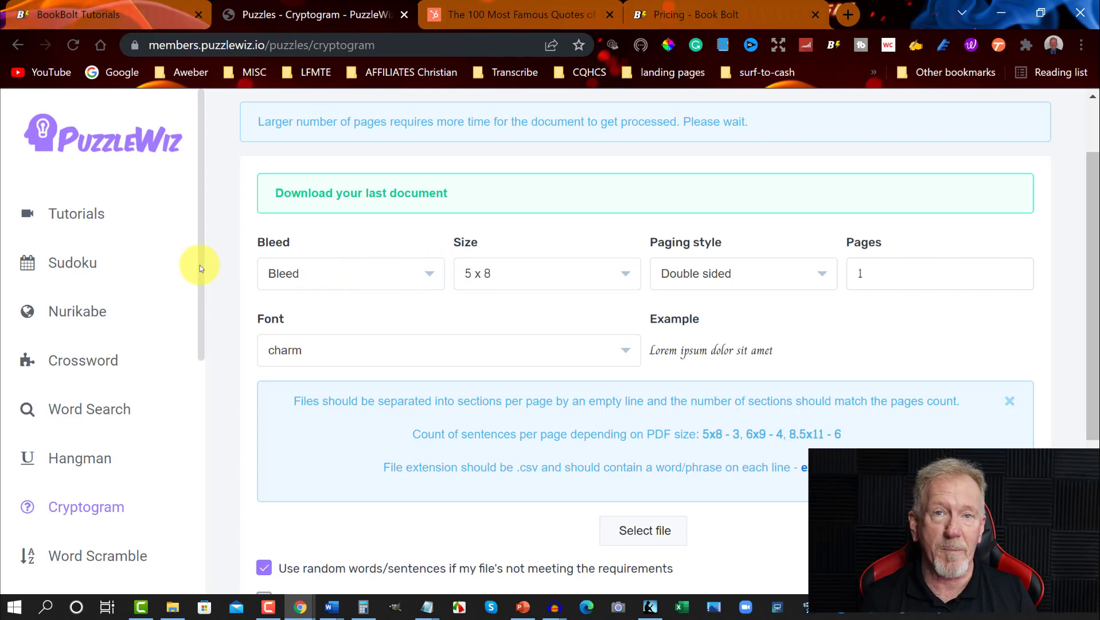
pyautogui.click(628, 280)
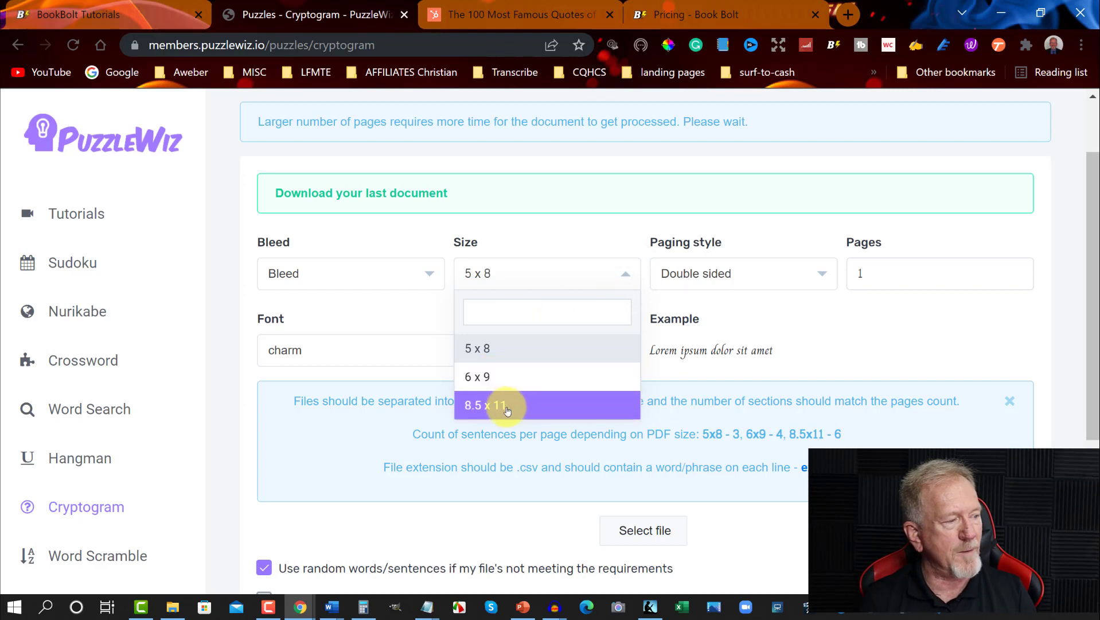
pyautogui.click(483, 379)
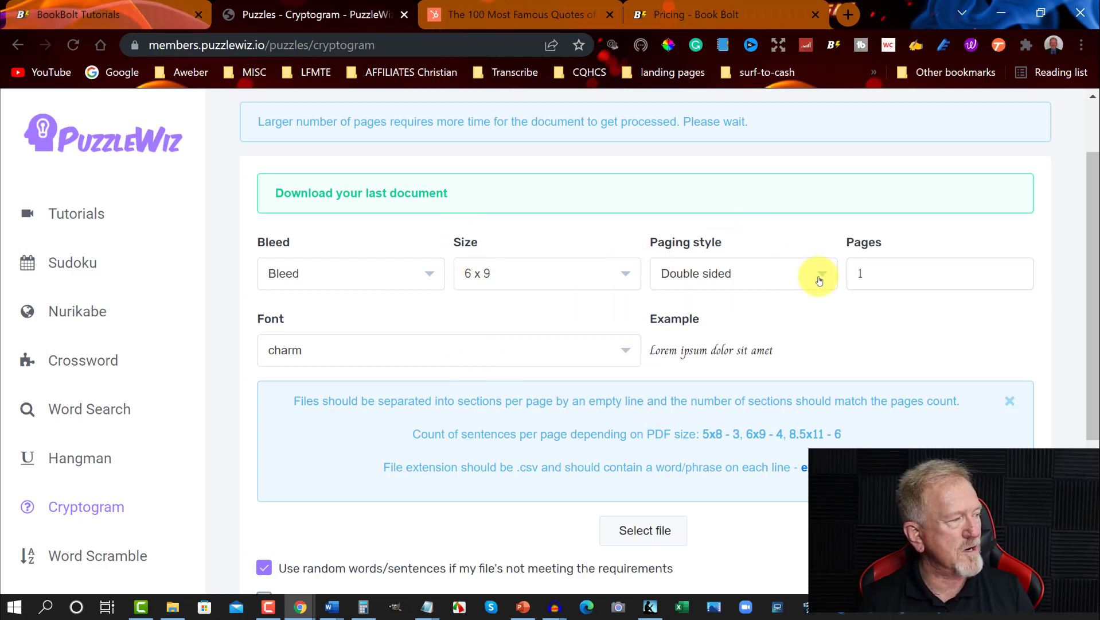
# Step: Raise the page count to 60 and set the font to cambay
pyautogui.moveTo(1017, 269); pyautogui.dragTo(1018, 272)
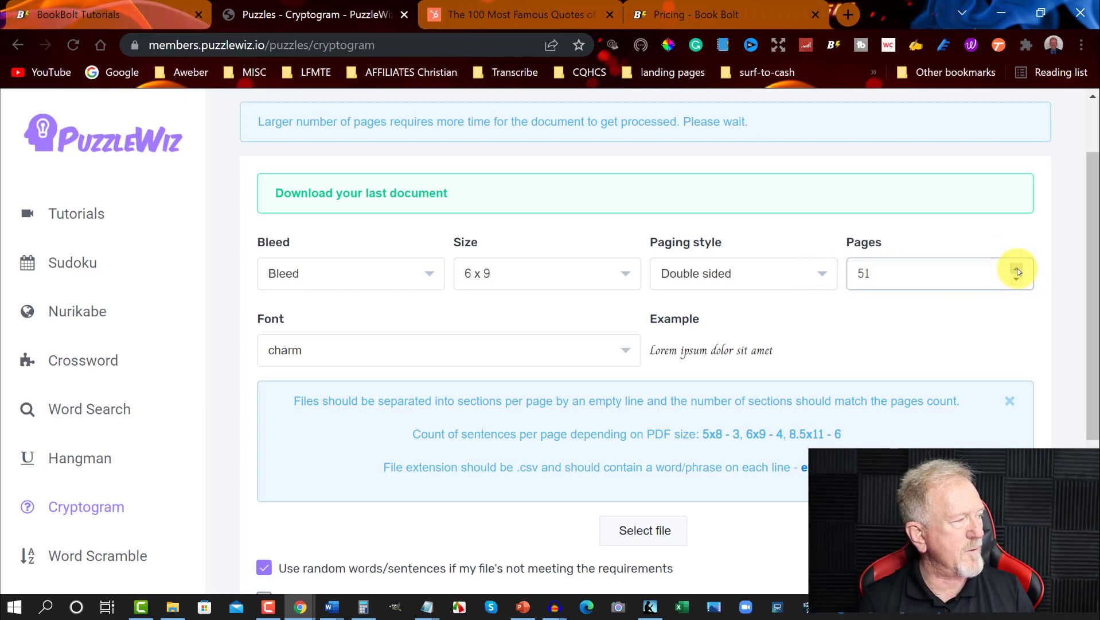
pyautogui.click(1017, 270)
pyautogui.click(1018, 271)
pyautogui.click(1018, 271)
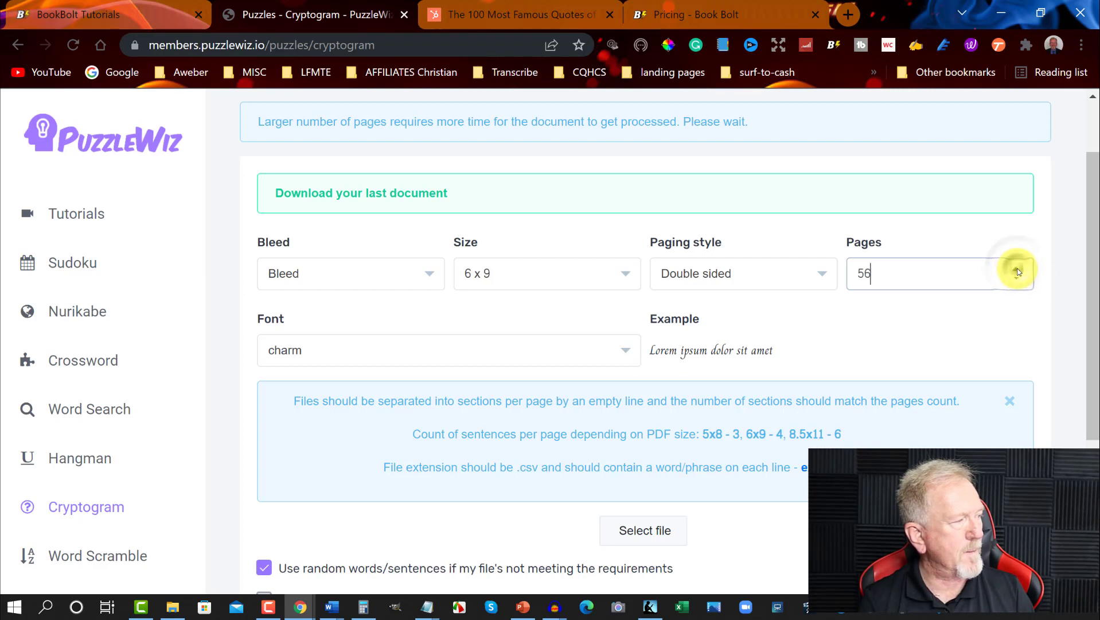
pyautogui.click(1018, 270)
pyautogui.click(1018, 271)
pyautogui.click(1018, 270)
pyautogui.click(1018, 271)
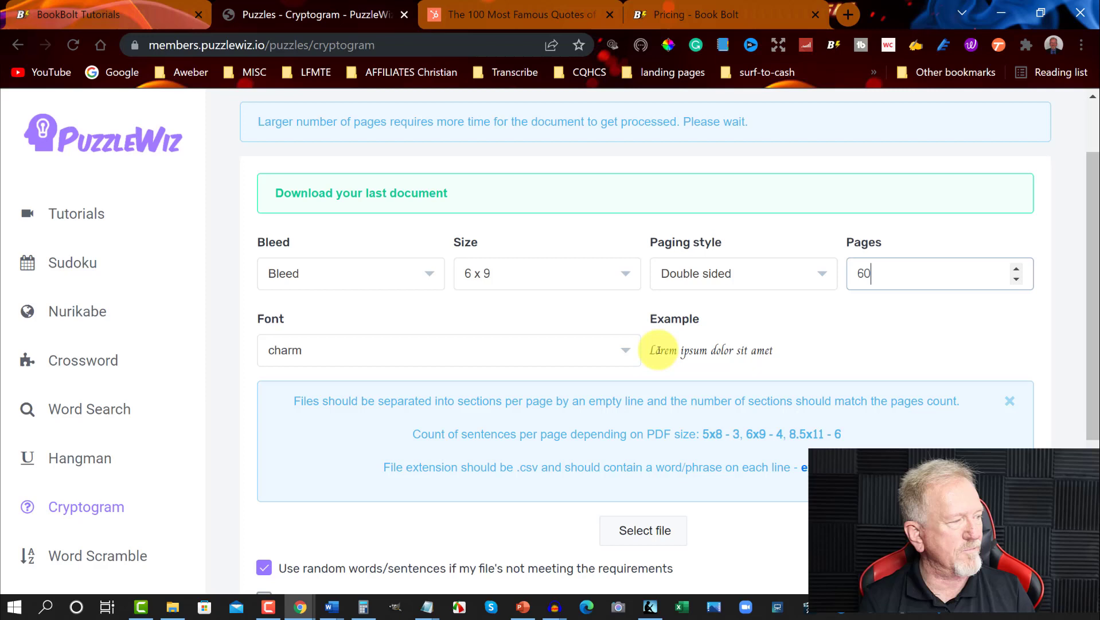
pyautogui.click(627, 351)
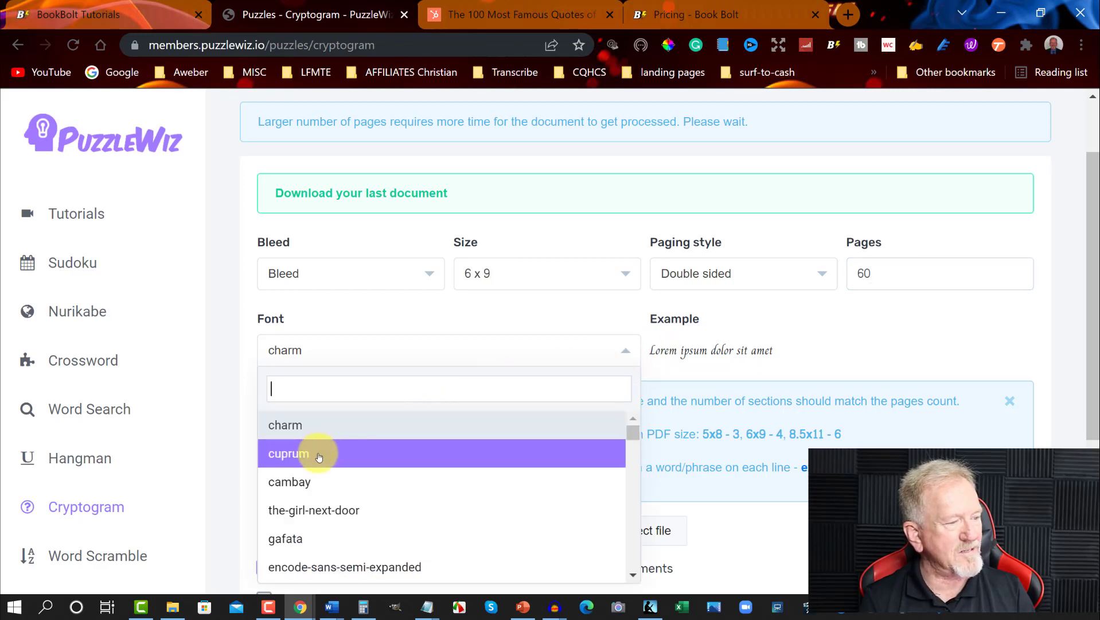
pyautogui.click(293, 481)
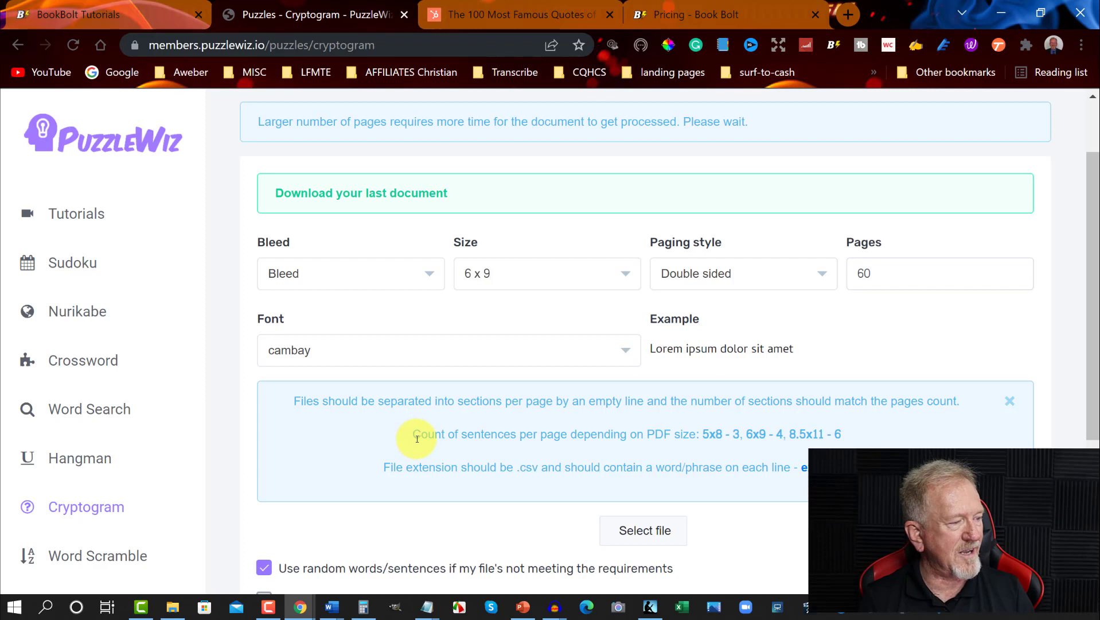
pyautogui.moveTo(417, 439); pyautogui.dragTo(886, 443)
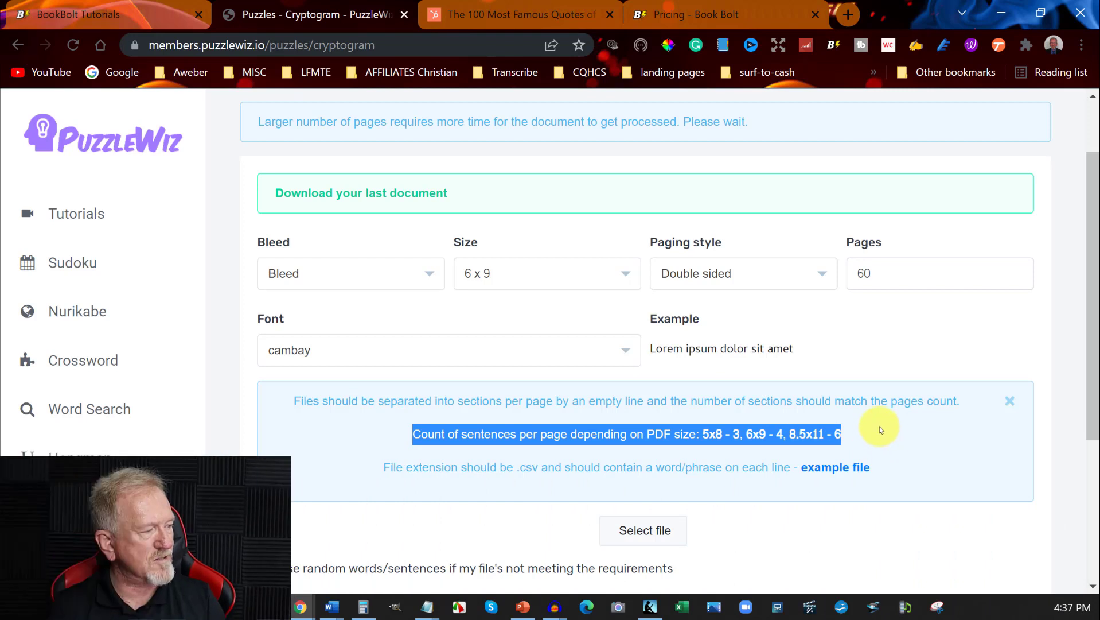
pyautogui.click(705, 438)
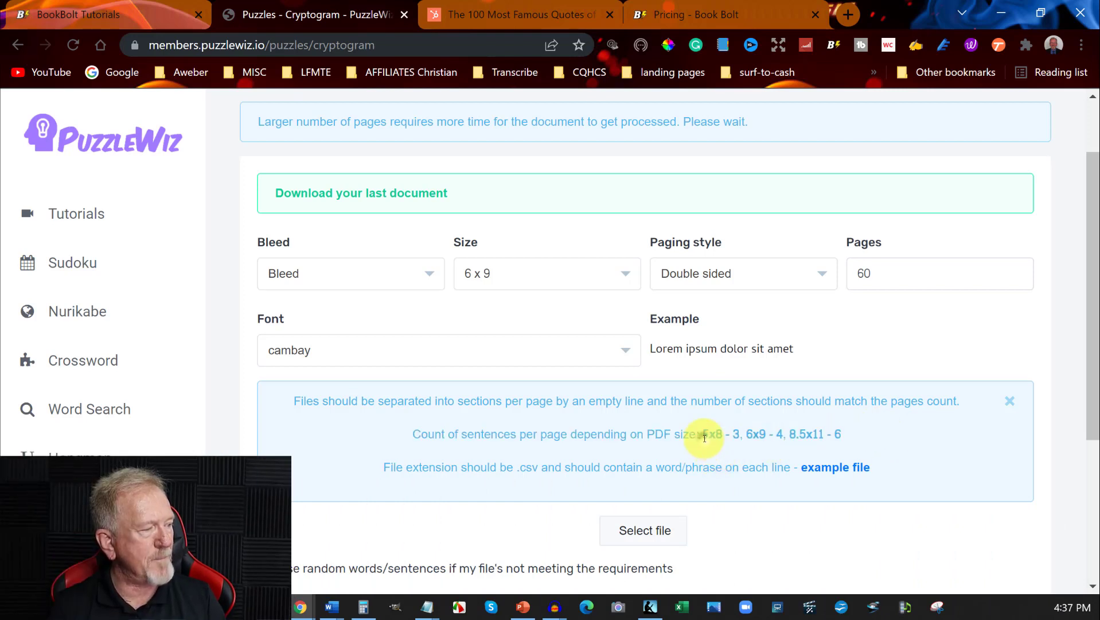
pyautogui.moveTo(702, 436); pyautogui.dragTo(733, 439)
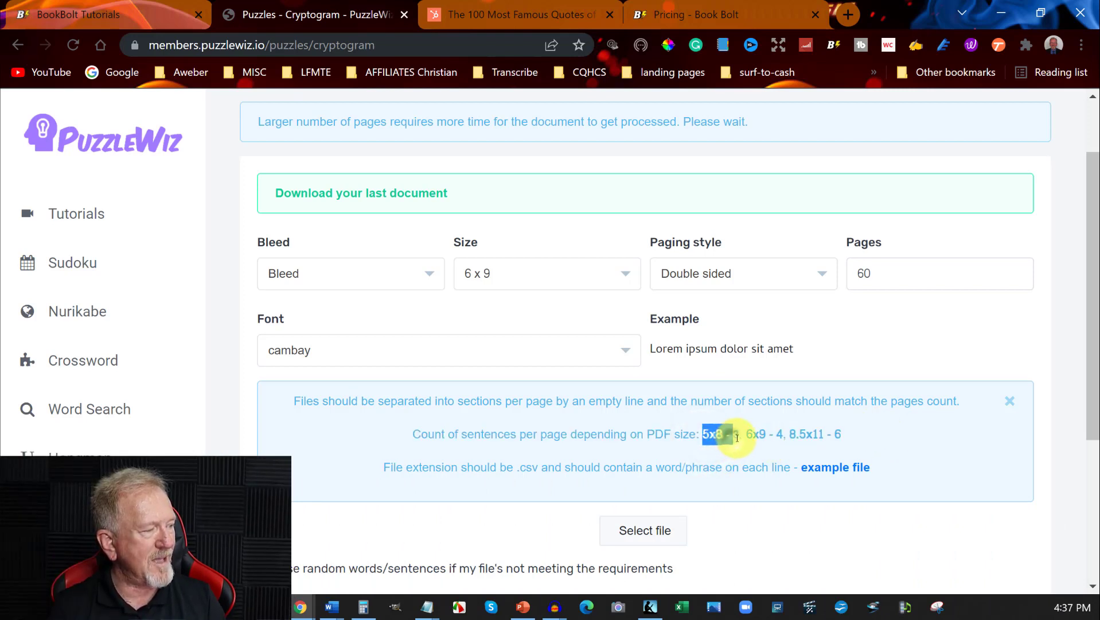
pyautogui.click(739, 436)
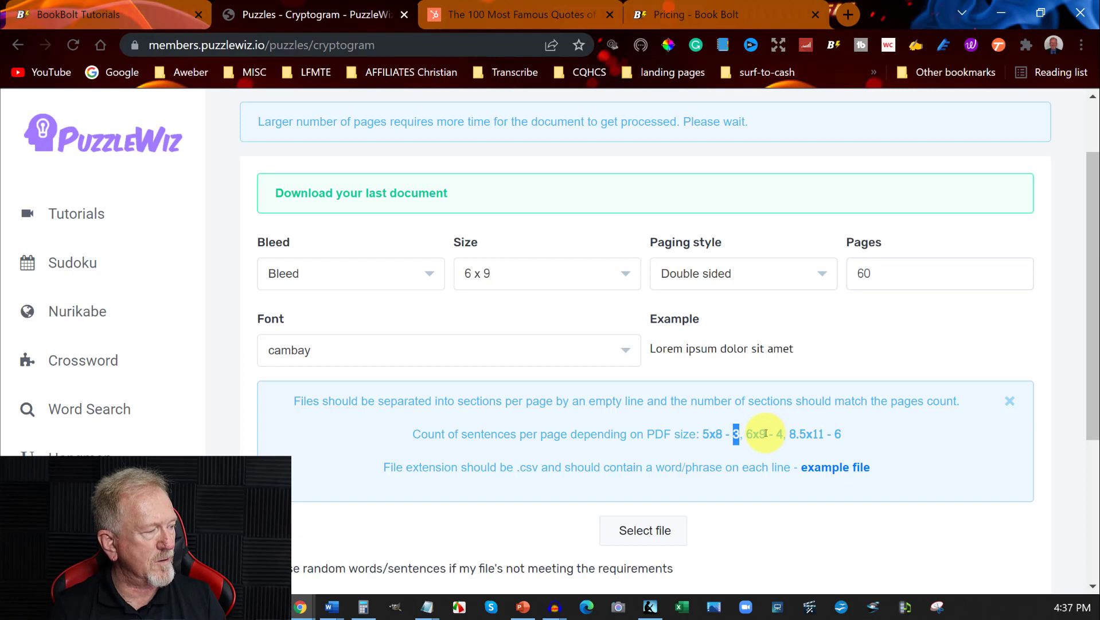
pyautogui.doubleClick(756, 433)
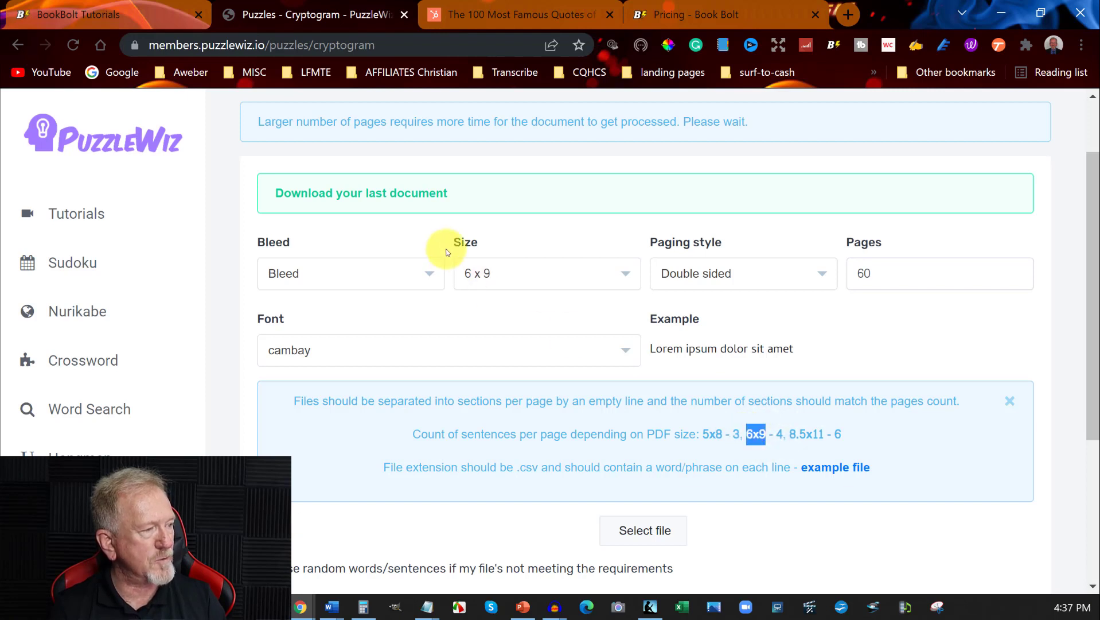
pyautogui.doubleClick(779, 433)
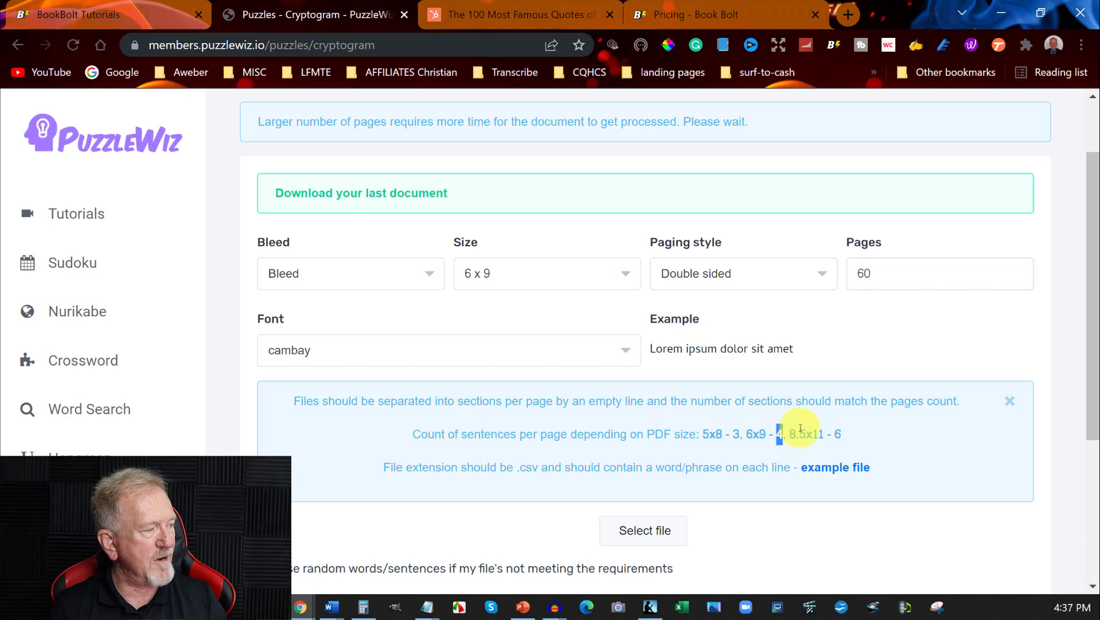
pyautogui.moveTo(790, 433); pyautogui.dragTo(797, 433)
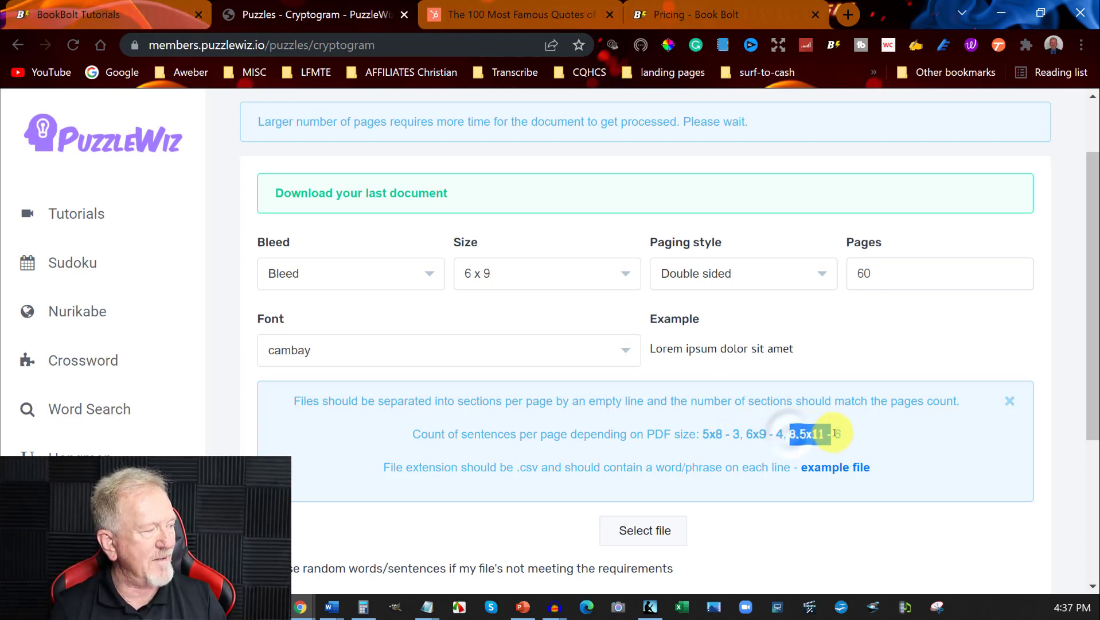
pyautogui.moveTo(834, 432); pyautogui.dragTo(842, 432)
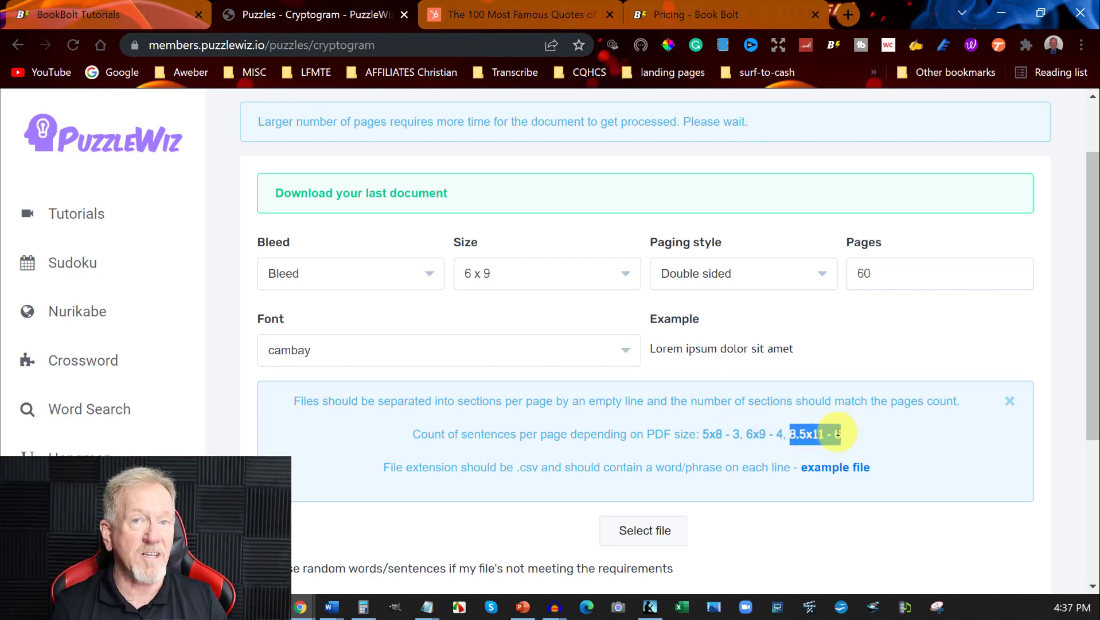
# Step: Turn on Include solutions, Match puzzle and solution page numbers, and Page numbers
pyautogui.scroll(-4, 852, 354)
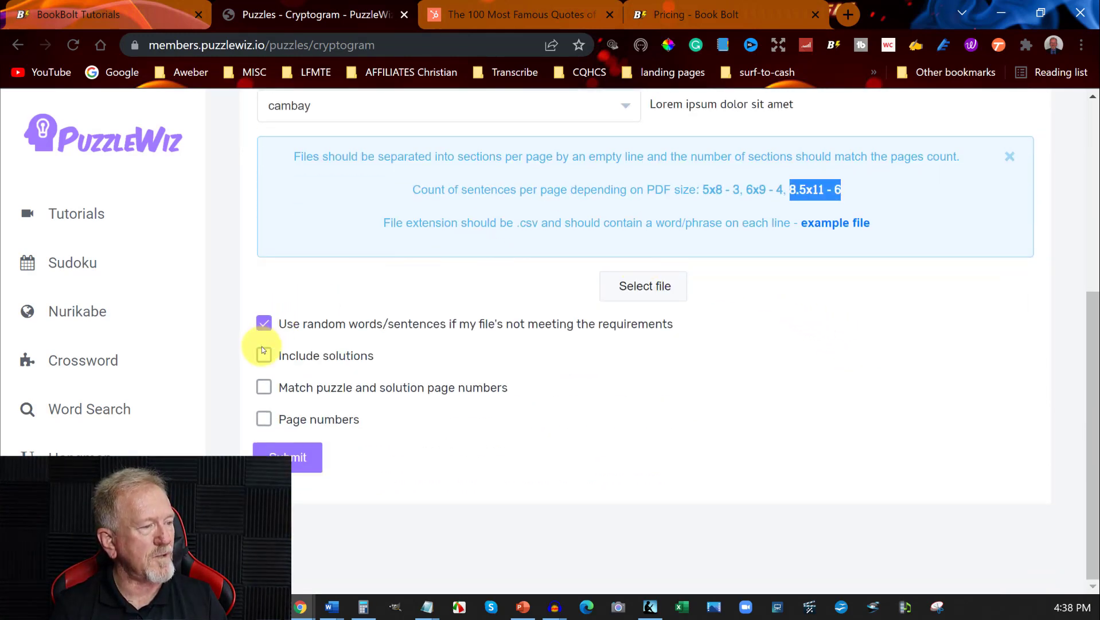
pyautogui.click(264, 357)
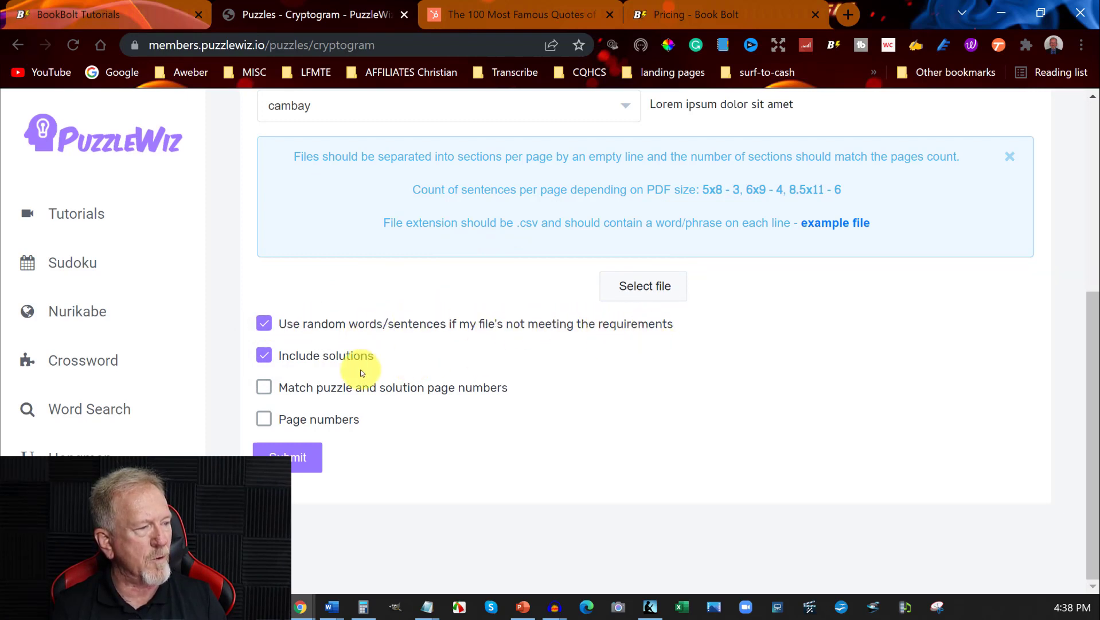
pyautogui.click(265, 388)
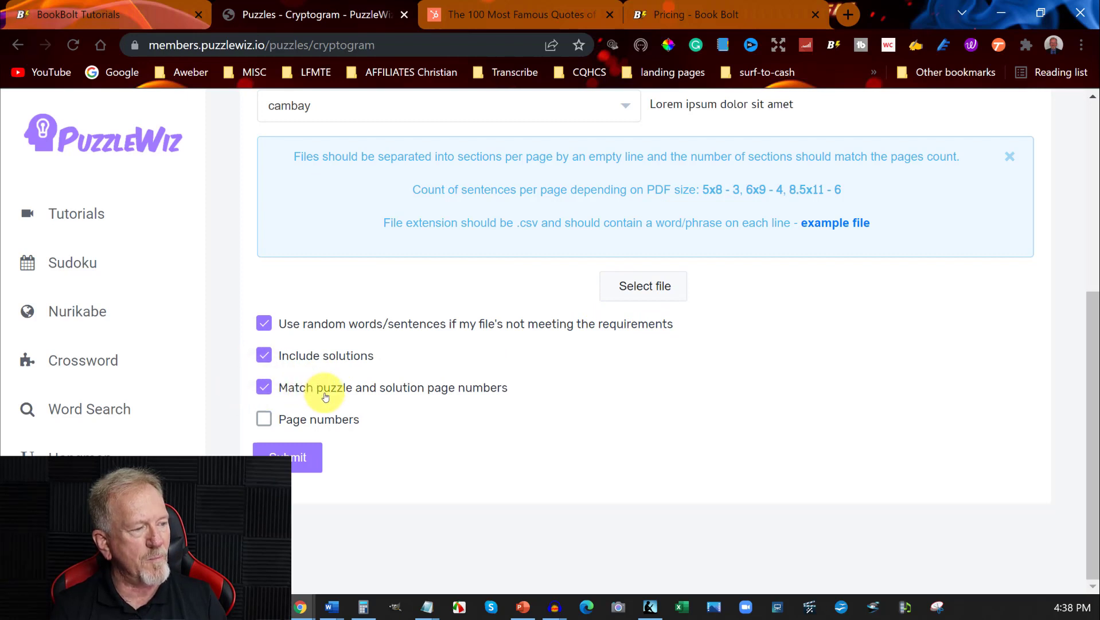
pyautogui.click(262, 421)
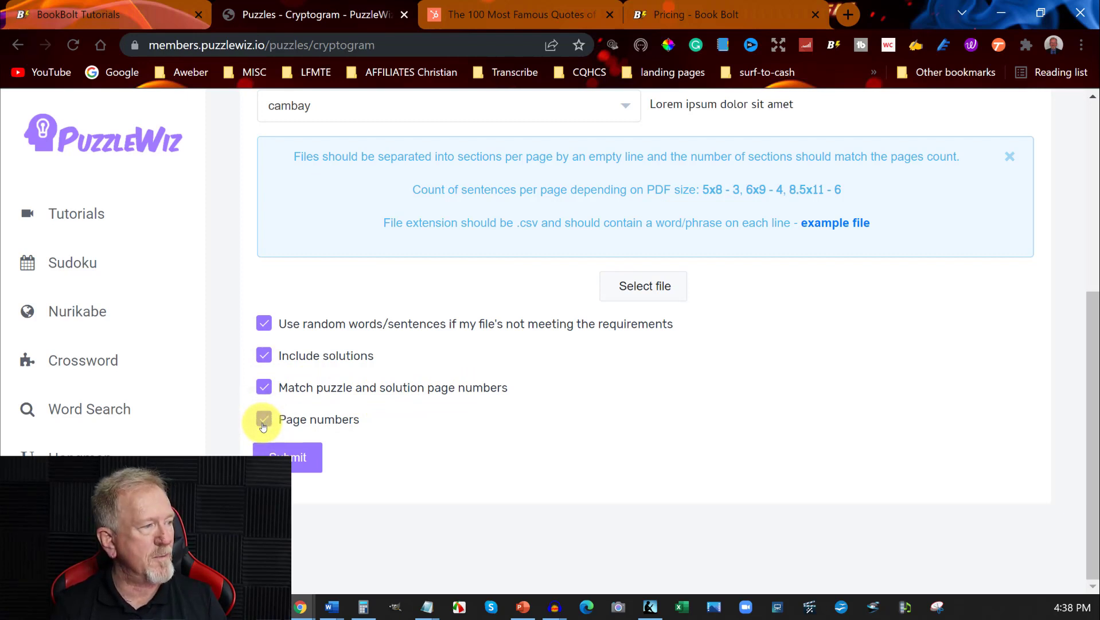
pyautogui.scroll(2, 663, 411)
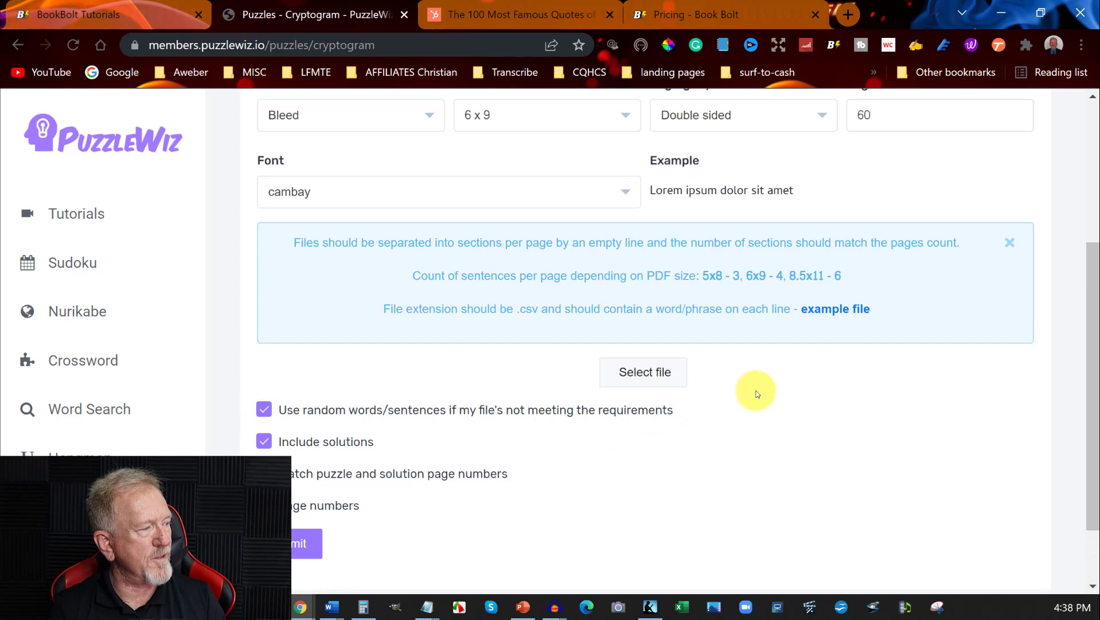
pyautogui.click(644, 373)
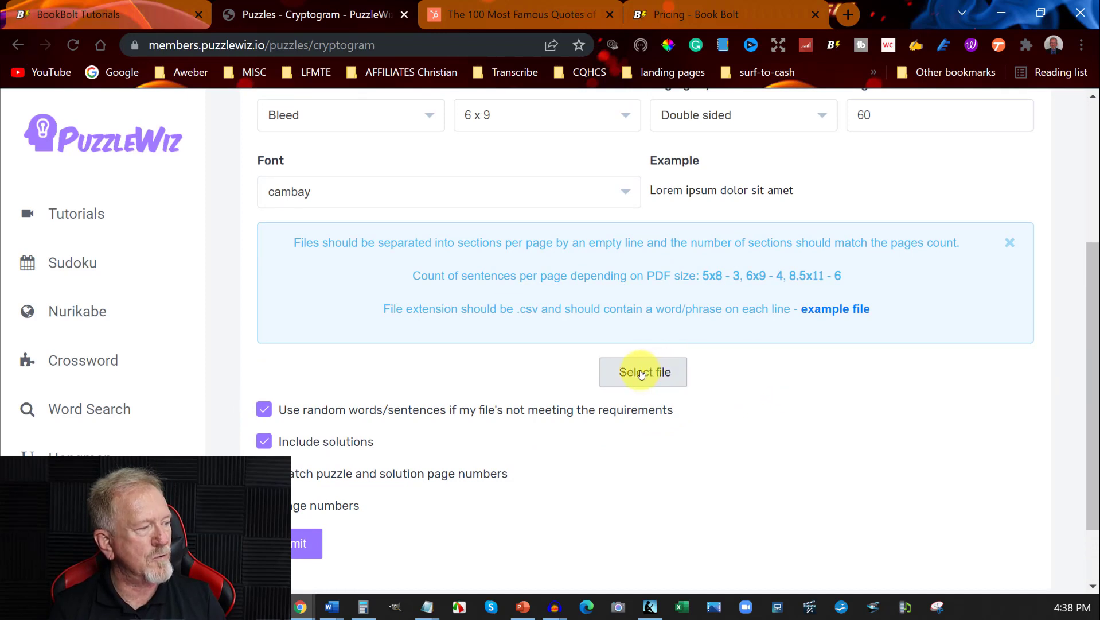
# Step: Save the example sentence file as cryptogram_example and open it in Excel
pyautogui.click(824, 311)
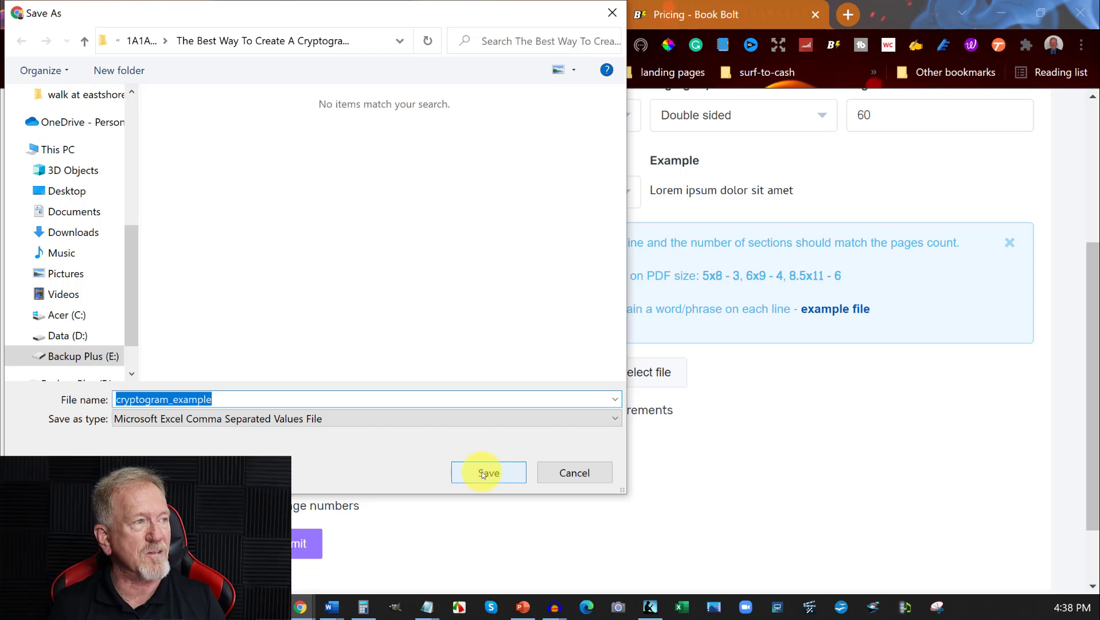
pyautogui.click(483, 473)
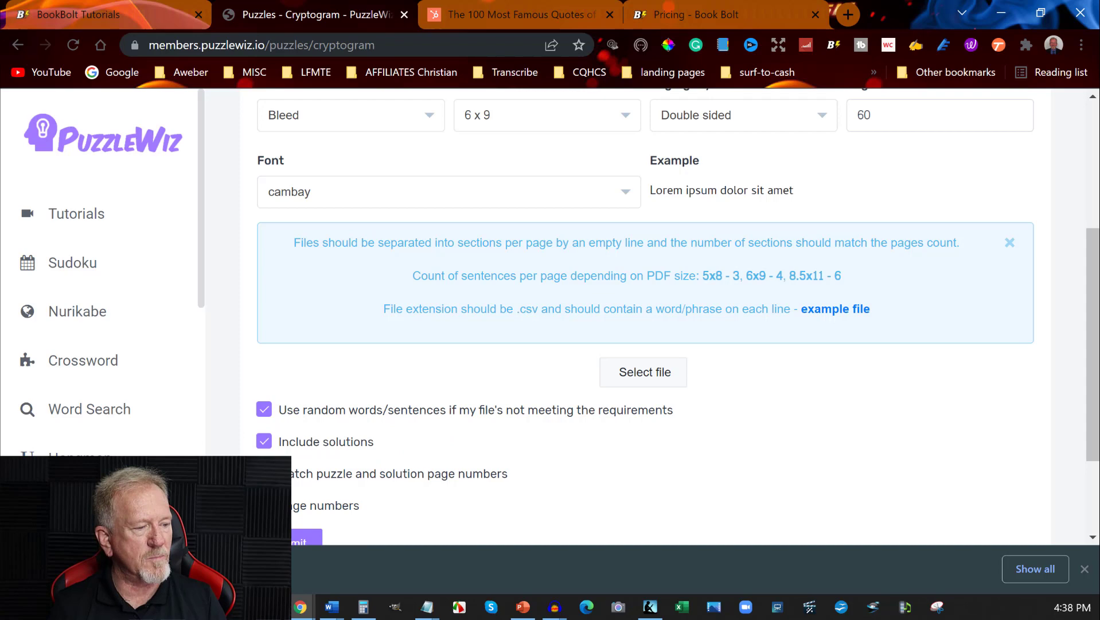
pyautogui.click(270, 568)
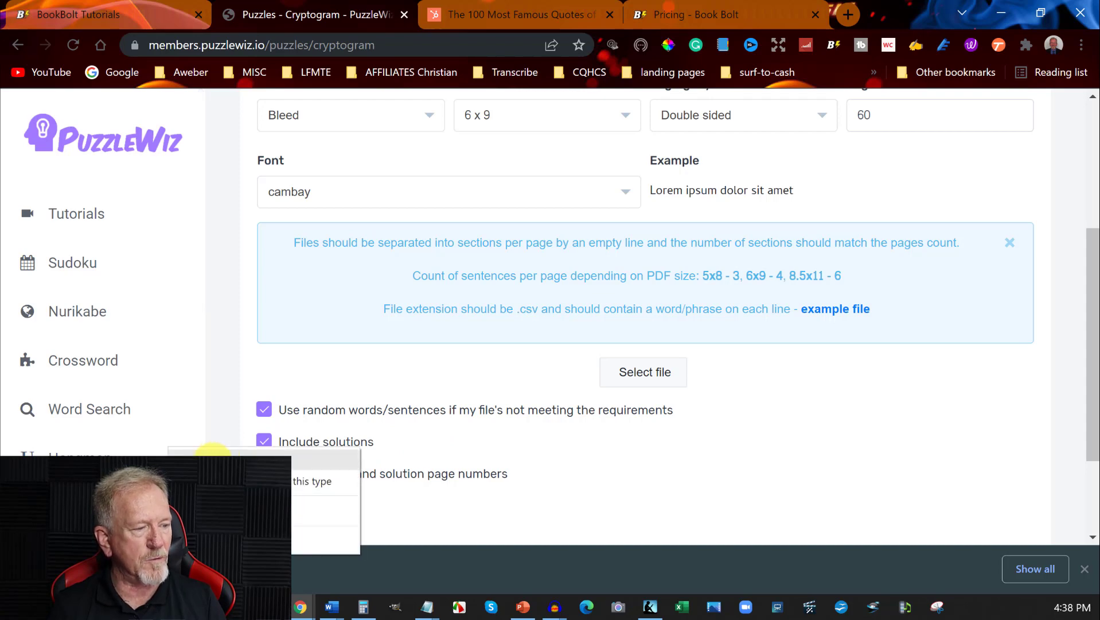
pyautogui.click(213, 459)
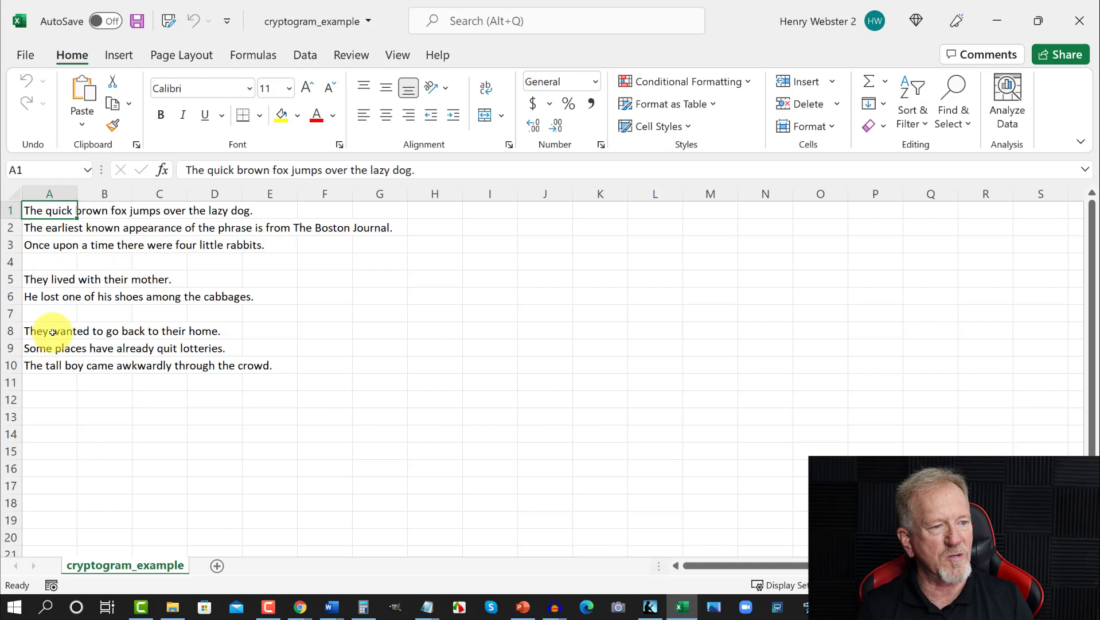
# Step: Select empty cell A12 below the sample sentences, then minimize Excel
pyautogui.click(30, 400)
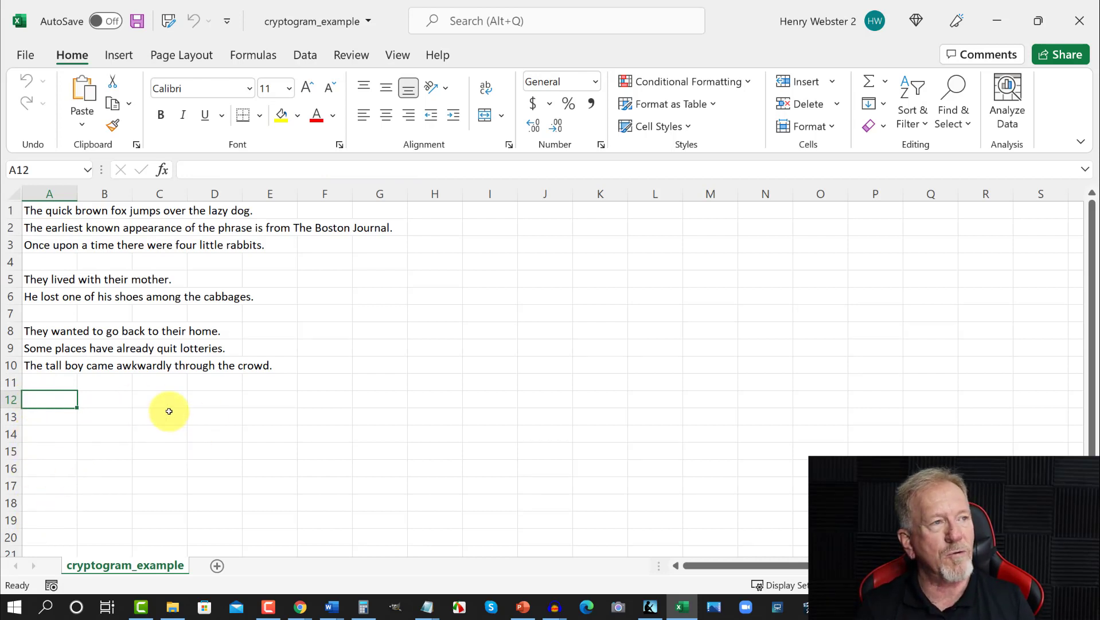
pyautogui.click(998, 17)
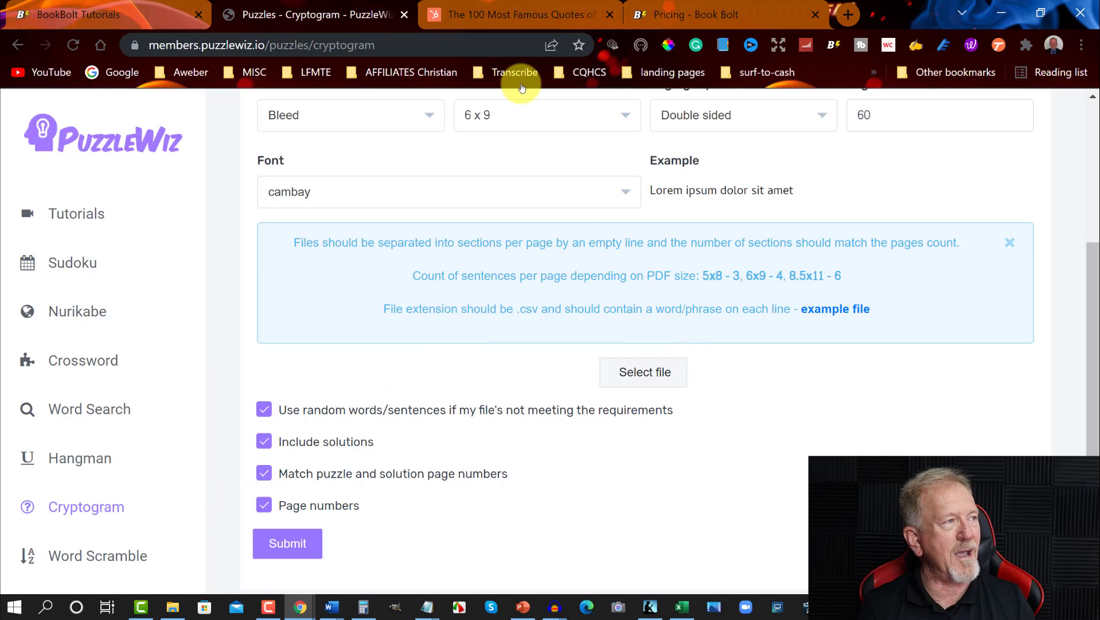
# Step: Switch to the famous quotes page and close the featured-resource popup
pyautogui.click(488, 10)
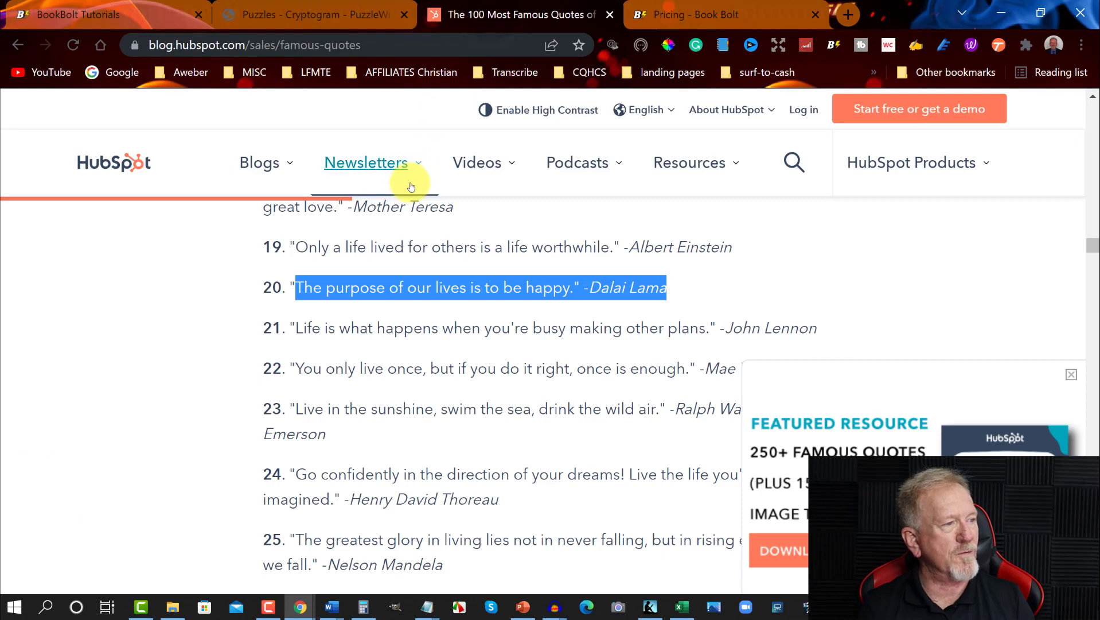
pyautogui.scroll(15, 431, 264)
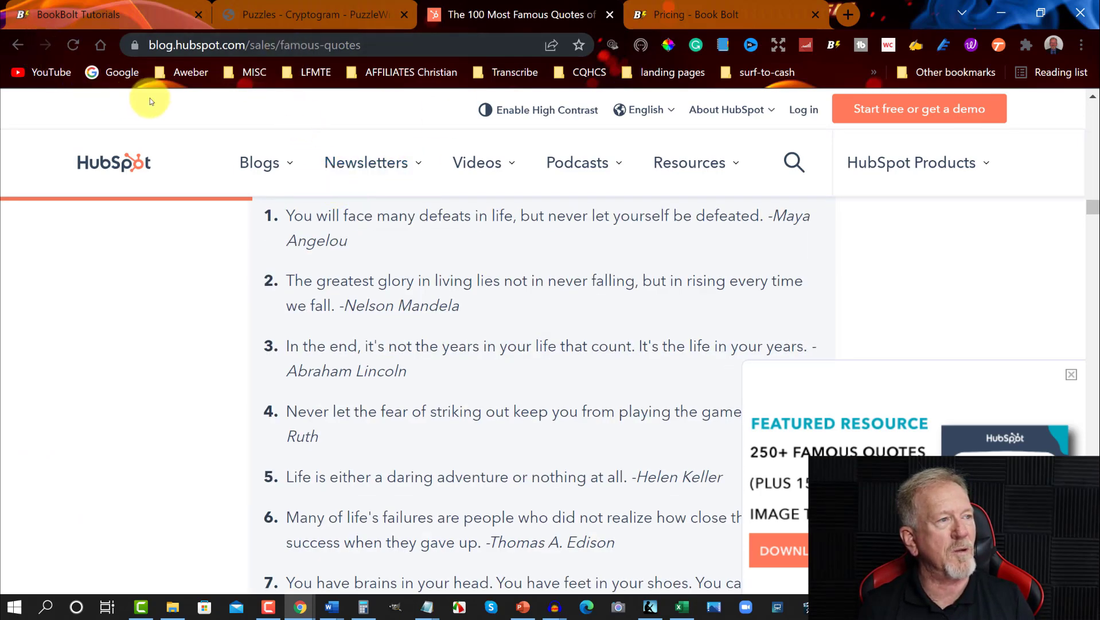
pyautogui.scroll(10, 388, 148)
pyautogui.click(364, 137)
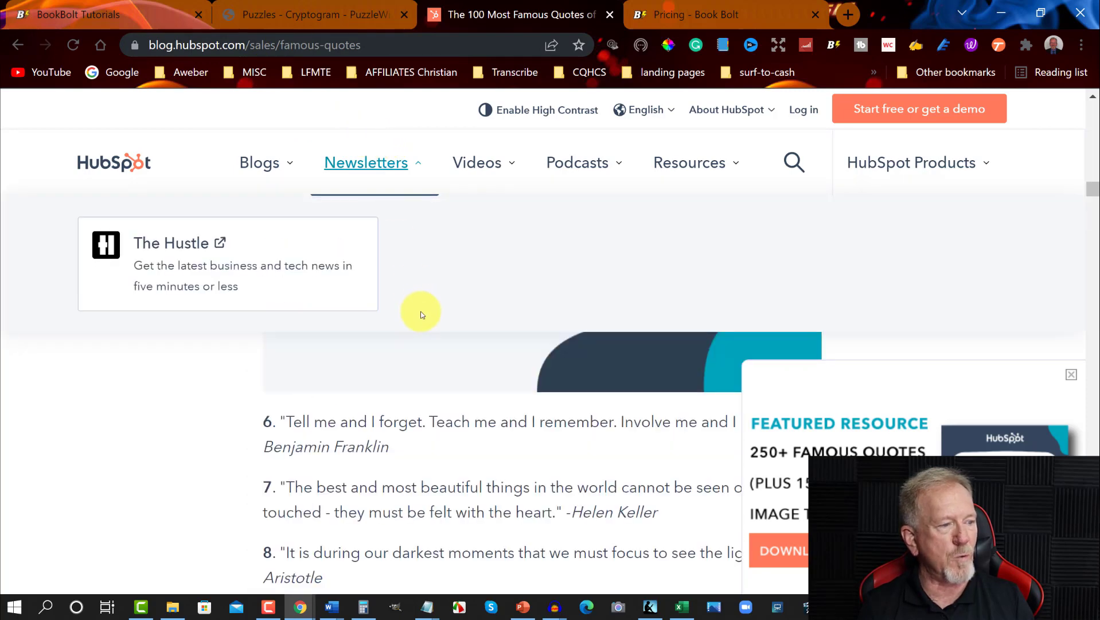
pyautogui.scroll(10, 425, 301)
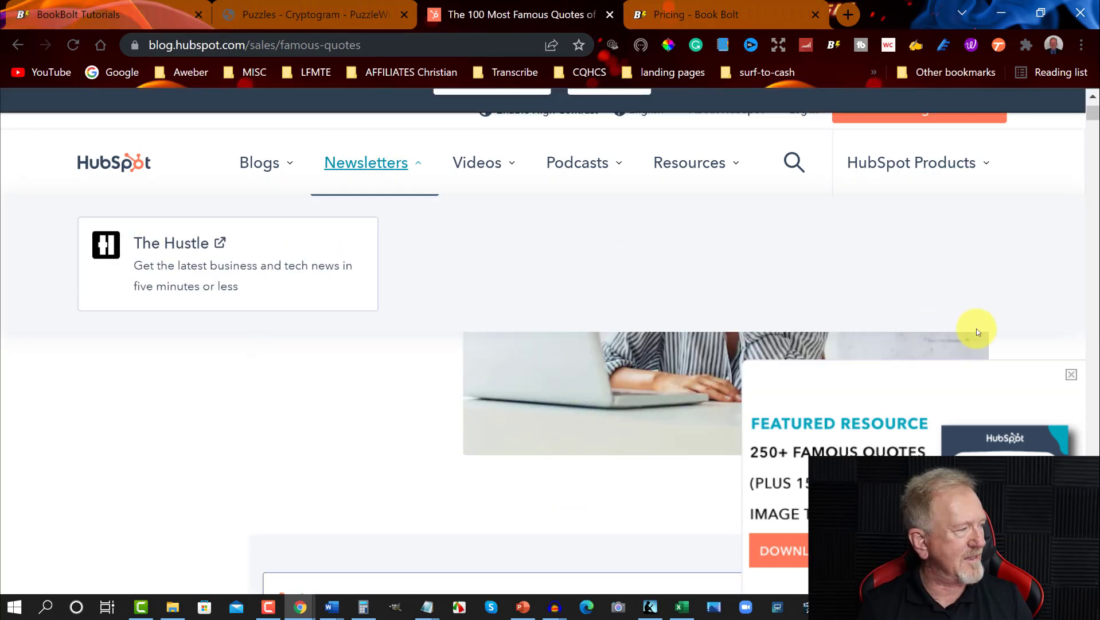
pyautogui.click(1065, 372)
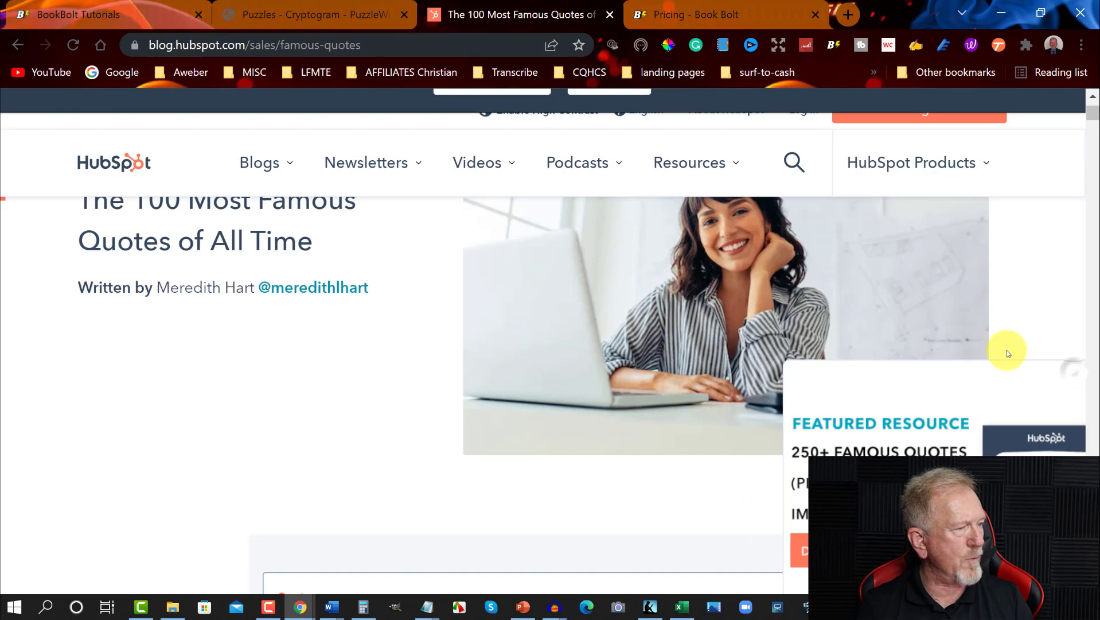
# Step: Select quote 4, 'If life were predictable…', with its author and copy it
pyautogui.scroll(-2, 433, 288)
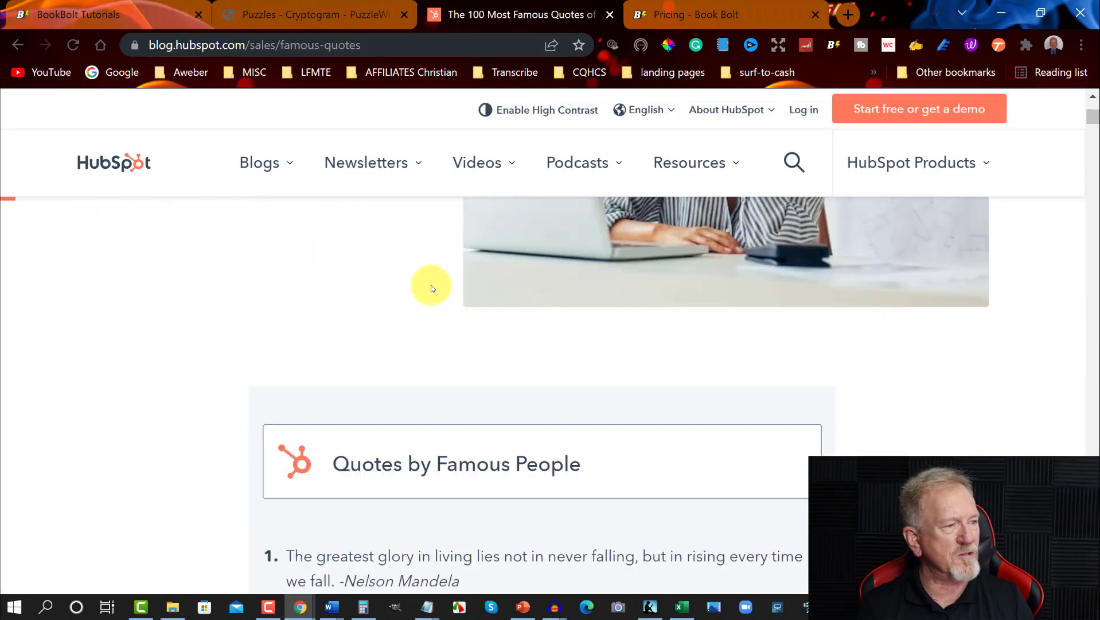
pyautogui.scroll(-8, 430, 284)
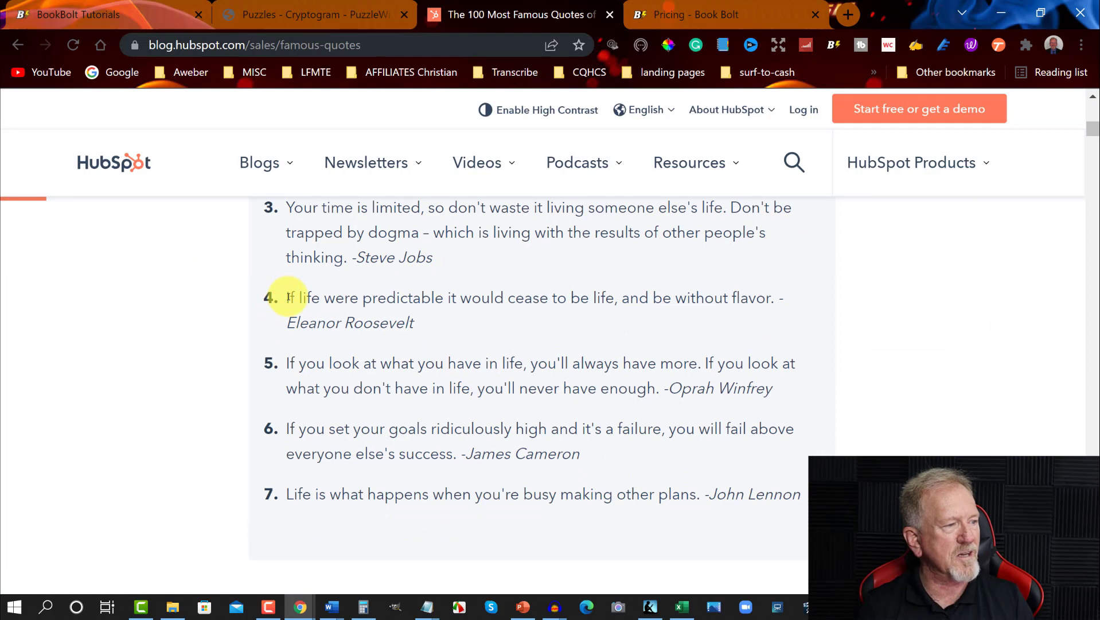
pyautogui.click(288, 298)
pyautogui.moveTo(288, 297); pyautogui.dragTo(414, 322)
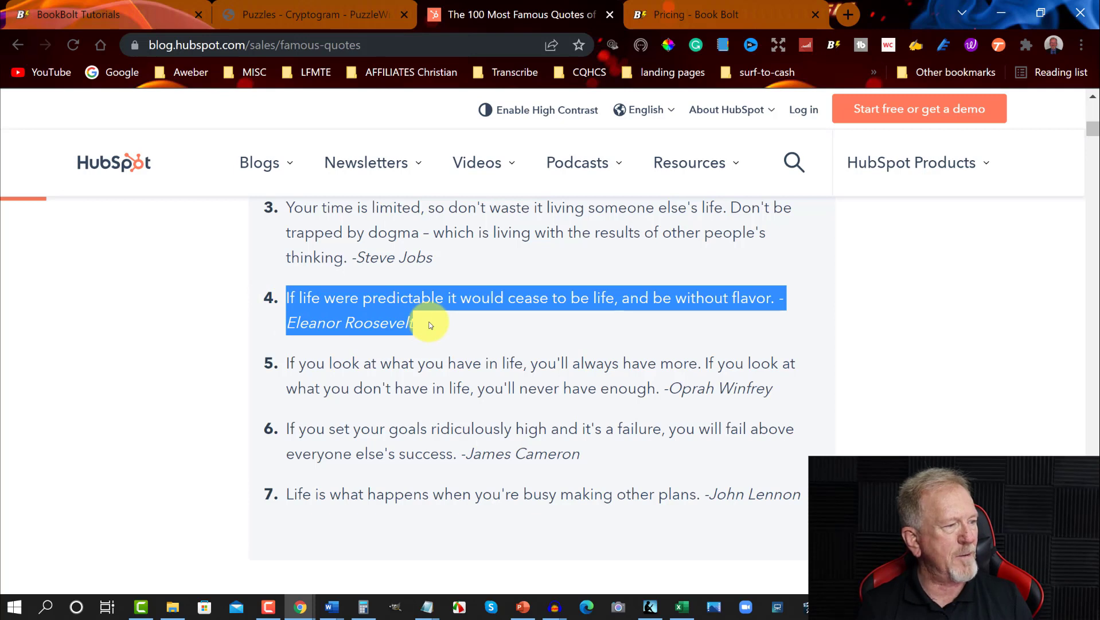
pyautogui.rightClick(361, 302)
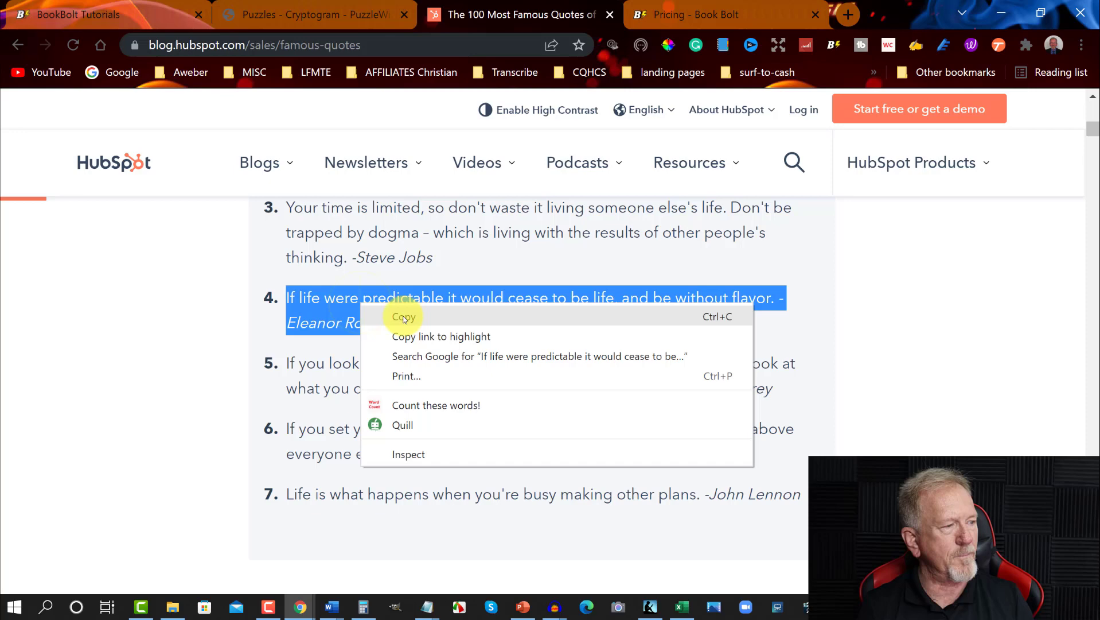
pyautogui.click(396, 313)
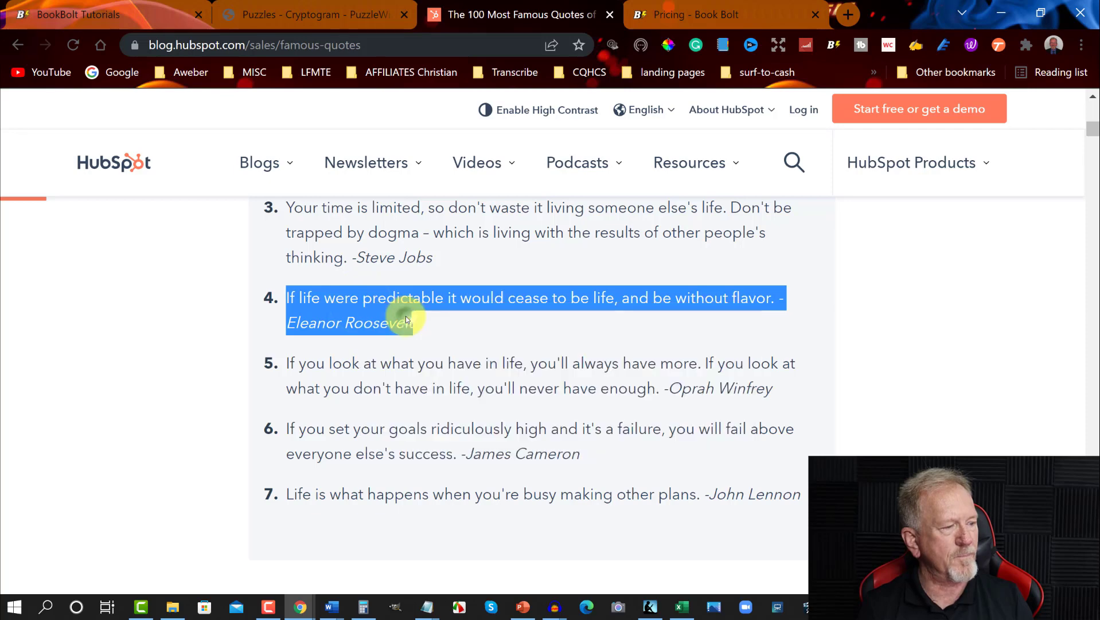
# Step: Paste the copied Roosevelt quote into a blank Notepad note
pyautogui.click(681, 607)
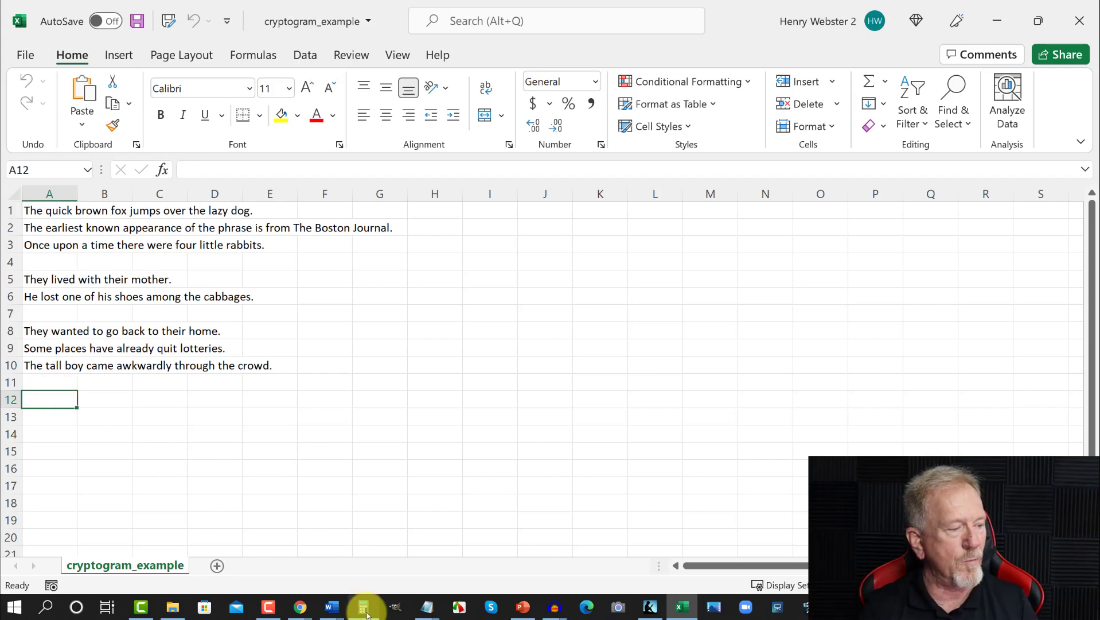
pyautogui.moveTo(429, 611)
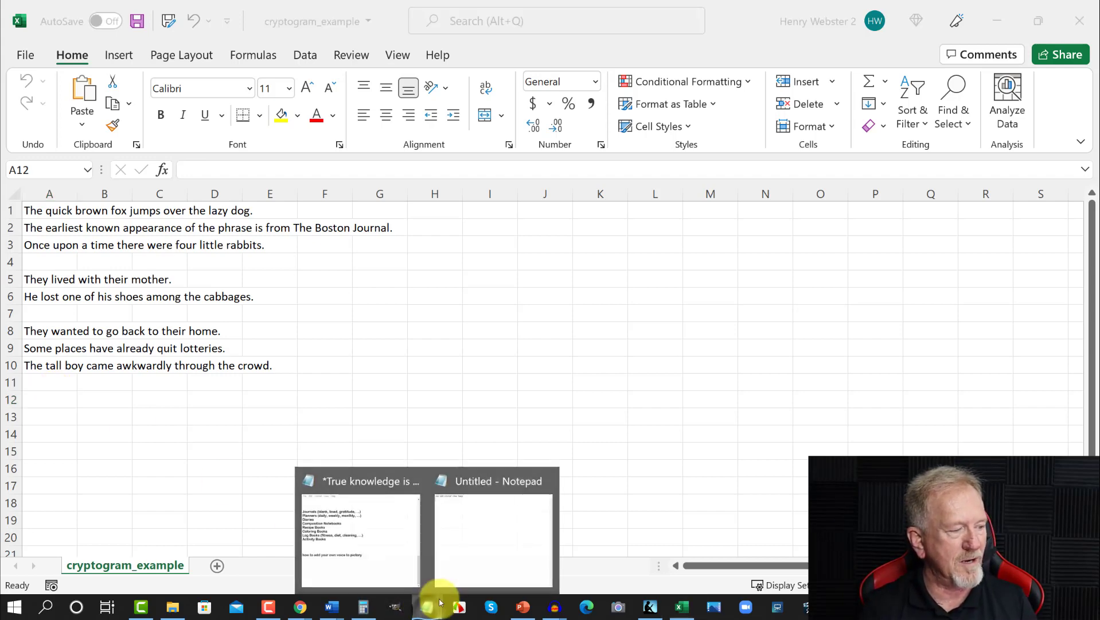
pyautogui.click(483, 554)
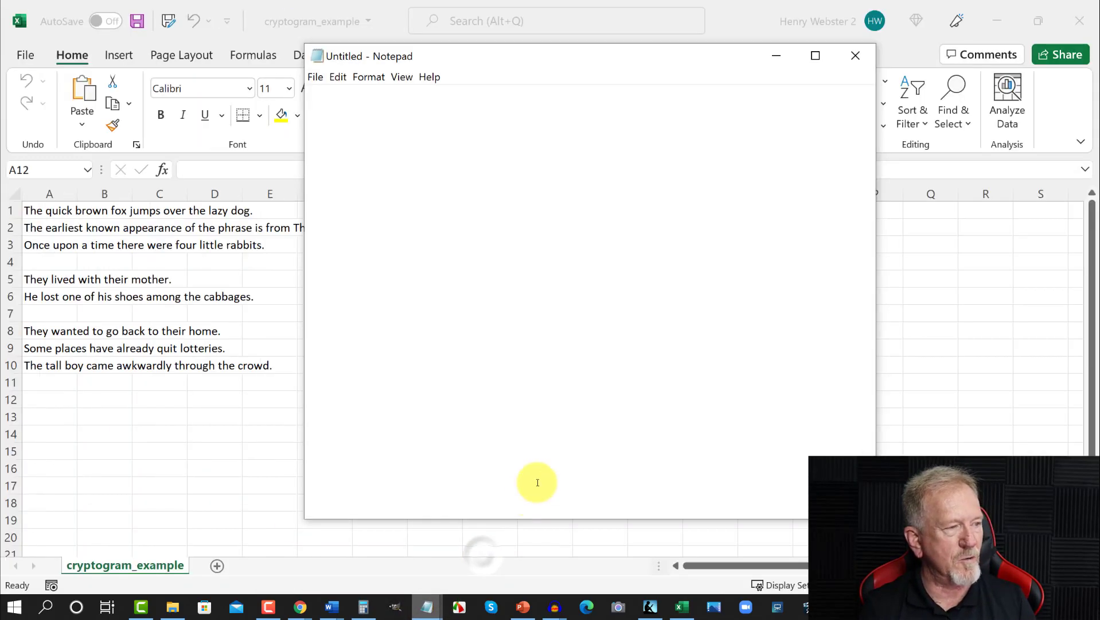
pyautogui.click(404, 114)
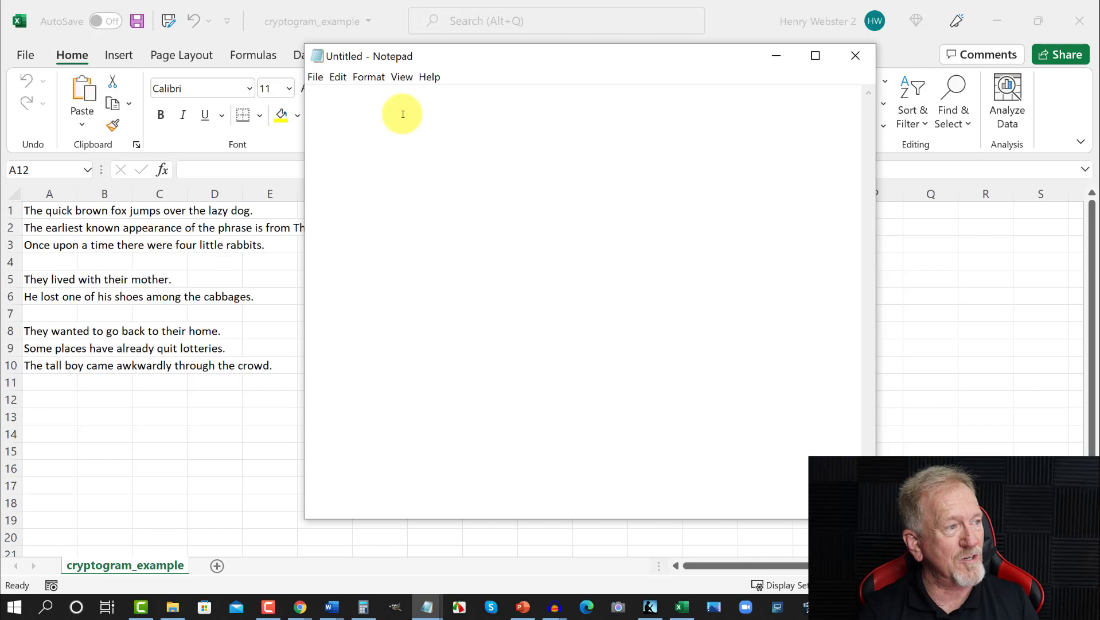
pyautogui.click(403, 114)
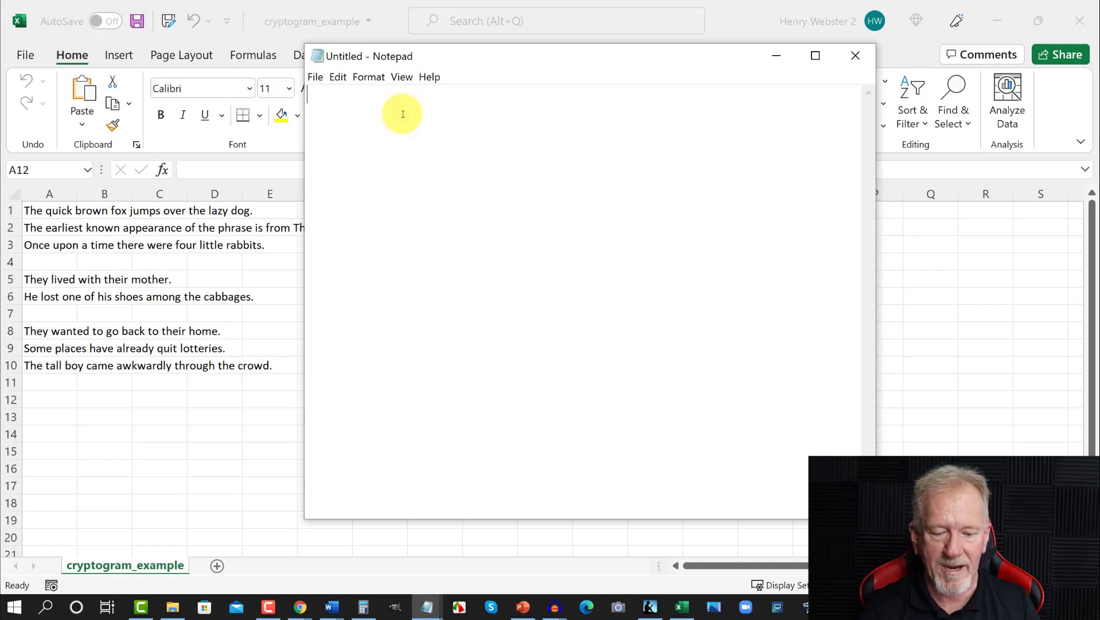
pyautogui.hotkey('ctrl', 'v')
# Step: Copy the quote back as plain text and paste it into cell A12
pyautogui.moveTo(452, 113); pyautogui.dragTo(309, 93)
pyautogui.rightClick(329, 97)
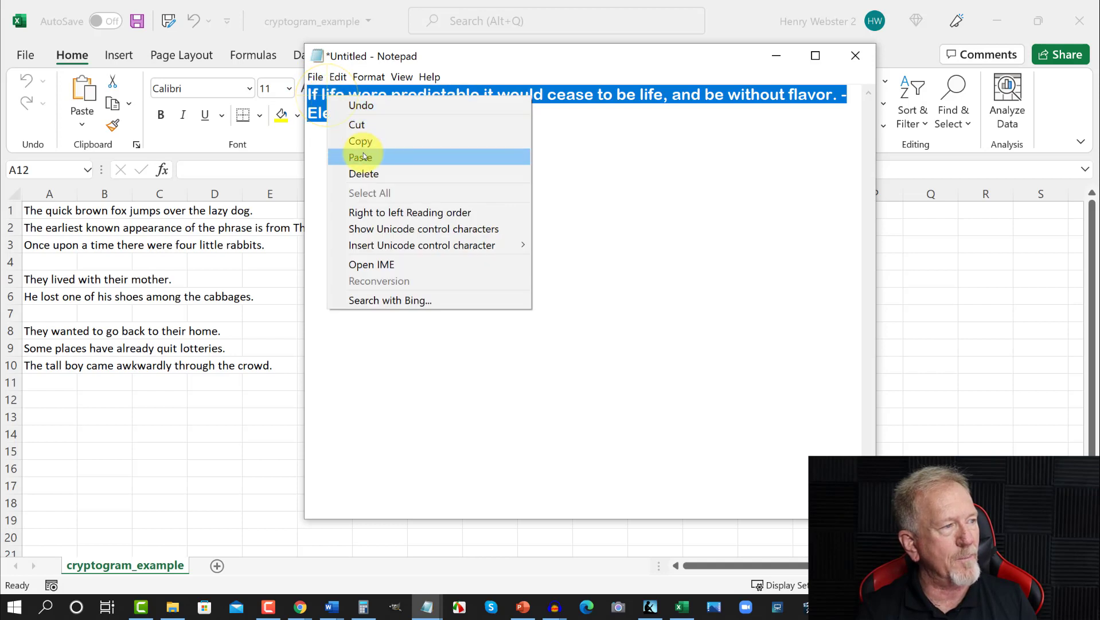
pyautogui.click(360, 141)
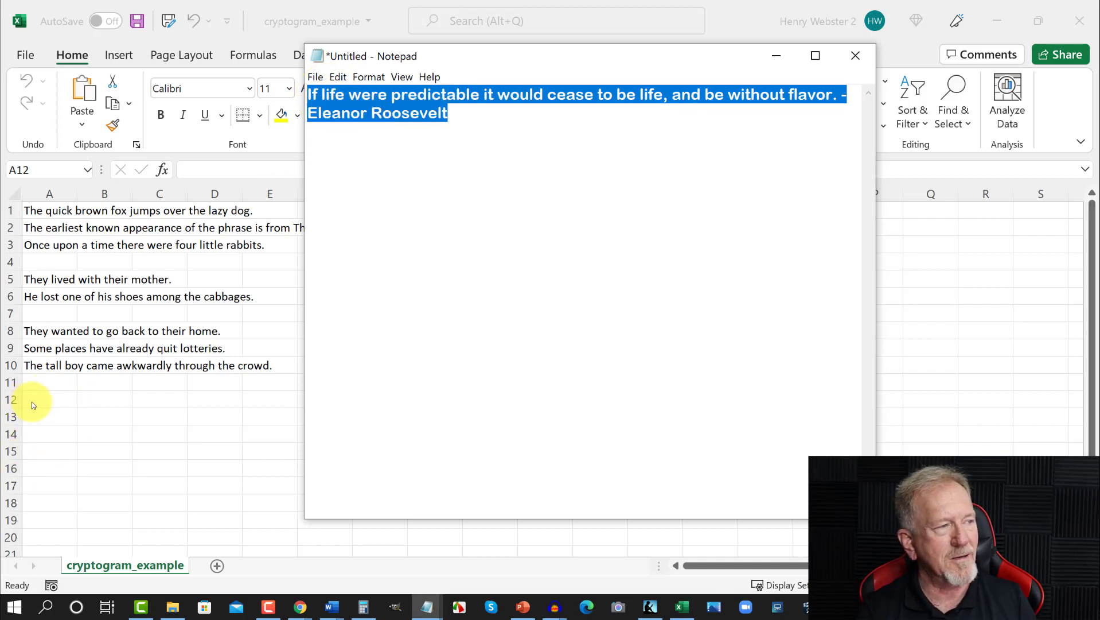
pyautogui.click(776, 55)
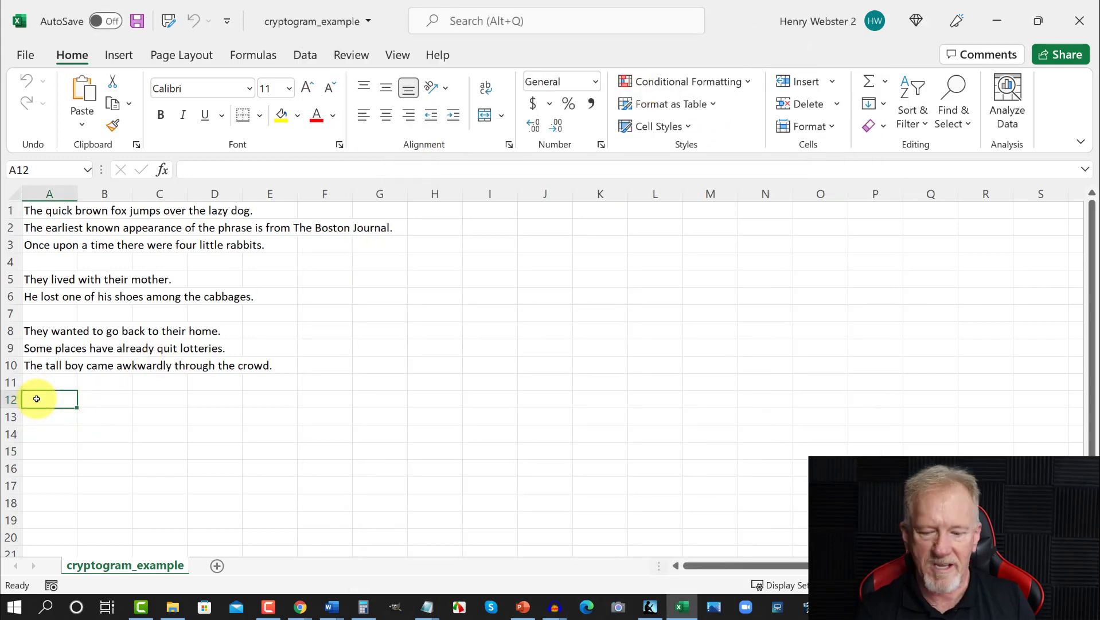
pyautogui.hotkey('ctrl', 'v')
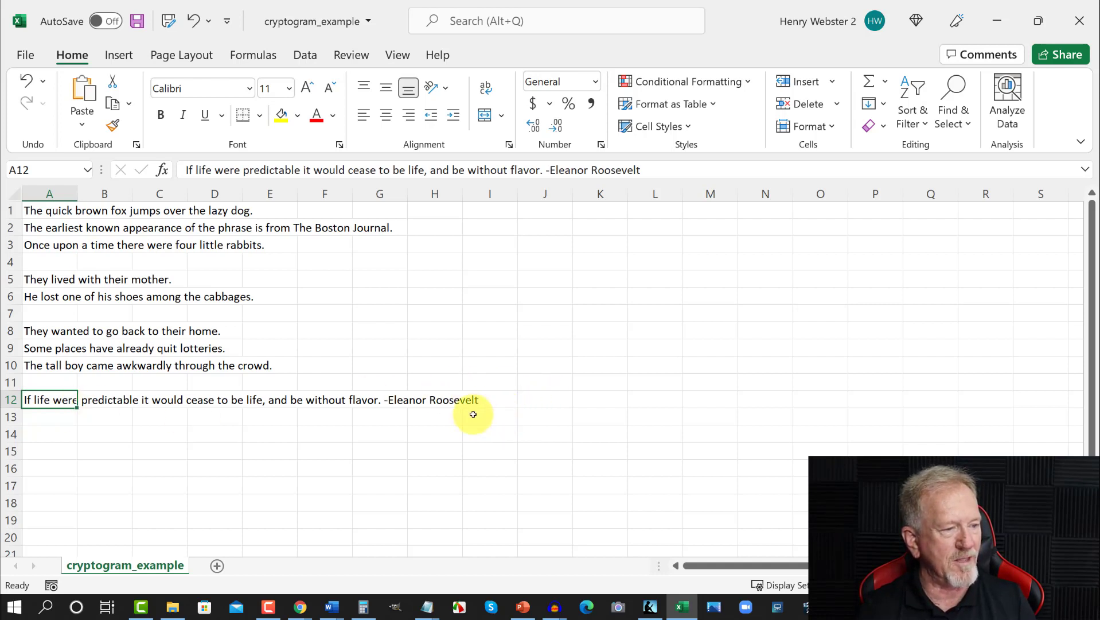
pyautogui.click(35, 416)
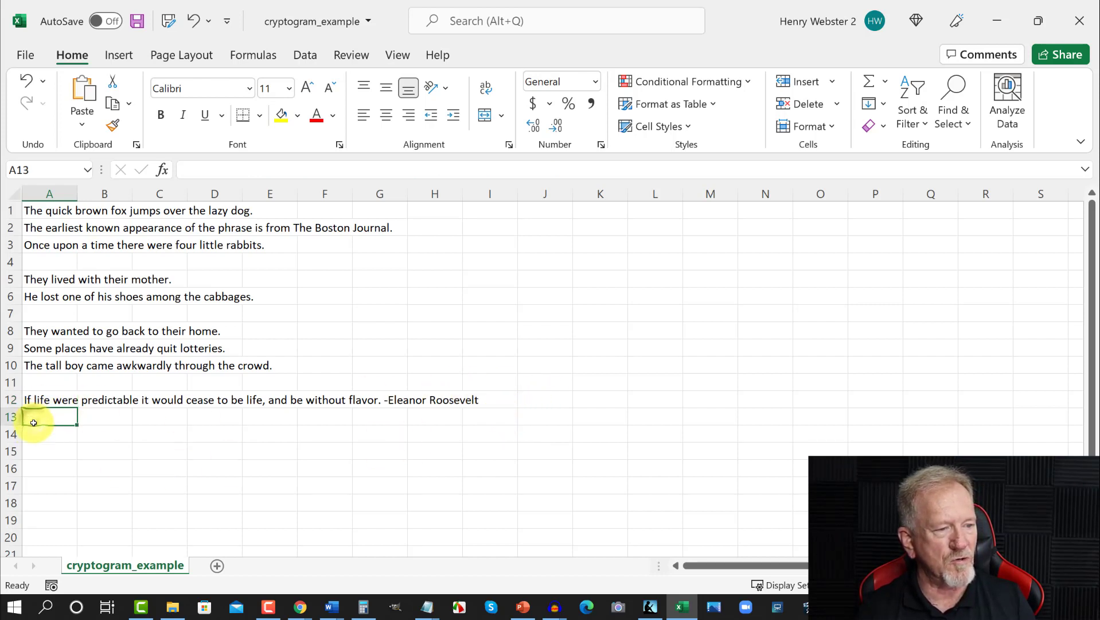
# Step: Copy Margaret Mead's quote 3, 'Always remember that you are absolutely unique…', then reopen the spreadsheet
pyautogui.click(997, 18)
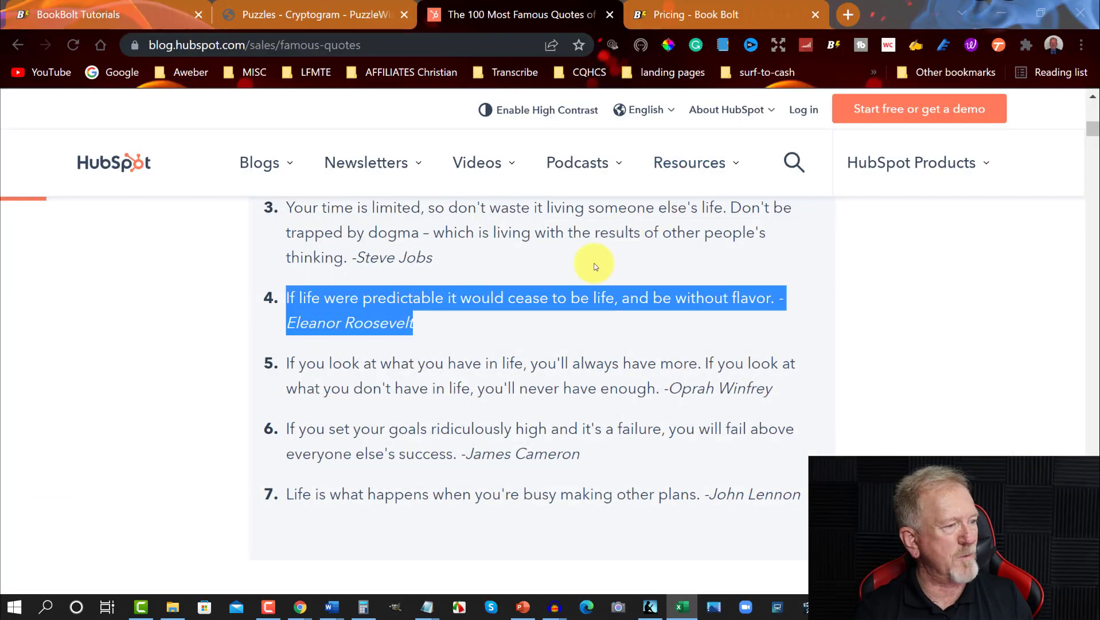
pyautogui.scroll(-15, 422, 427)
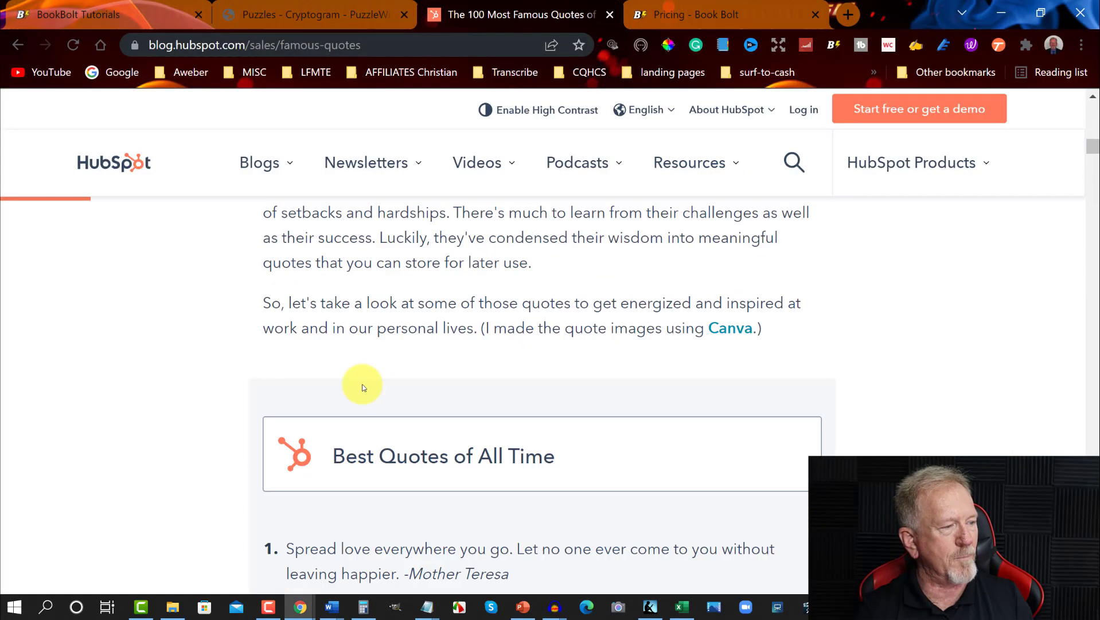
pyautogui.scroll(-2, 358, 373)
pyautogui.scroll(2, 332, 367)
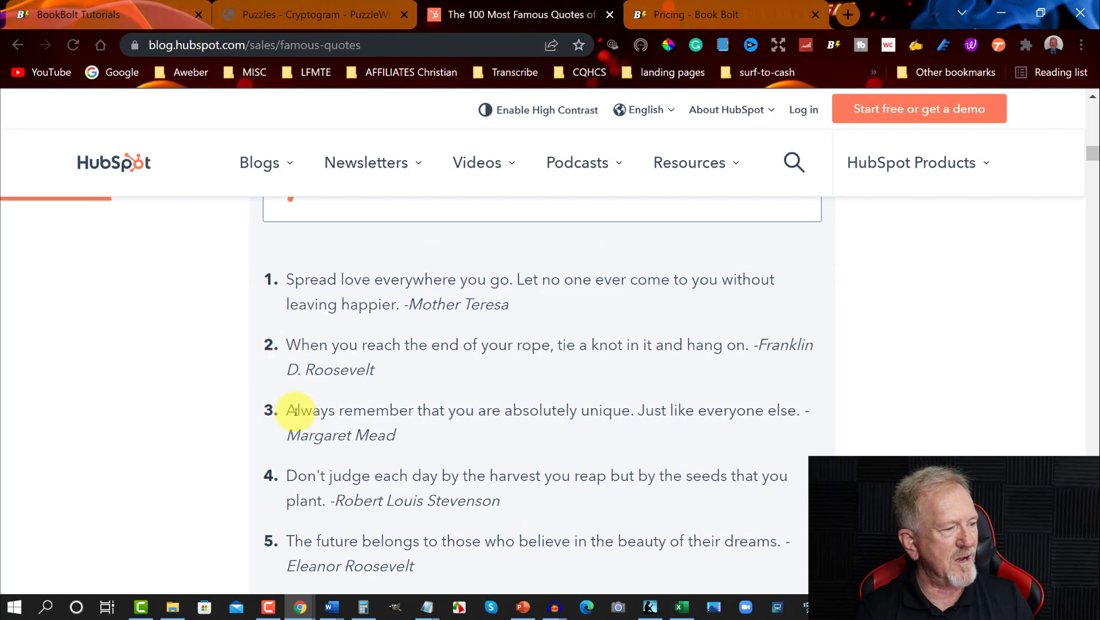
pyautogui.moveTo(287, 410); pyautogui.dragTo(446, 440)
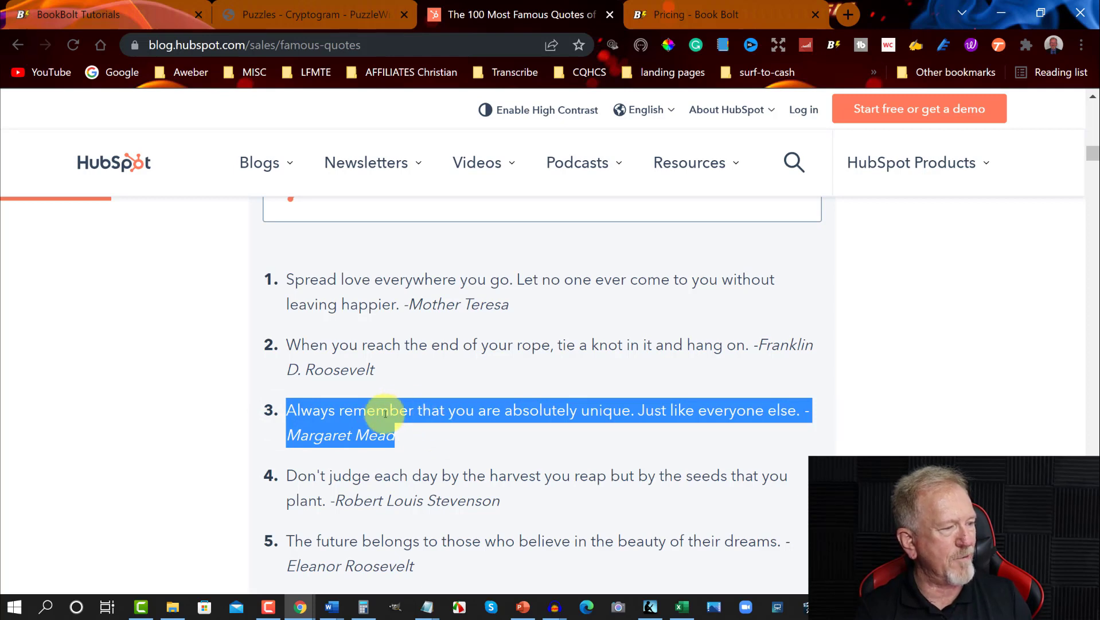
pyautogui.rightClick(347, 413)
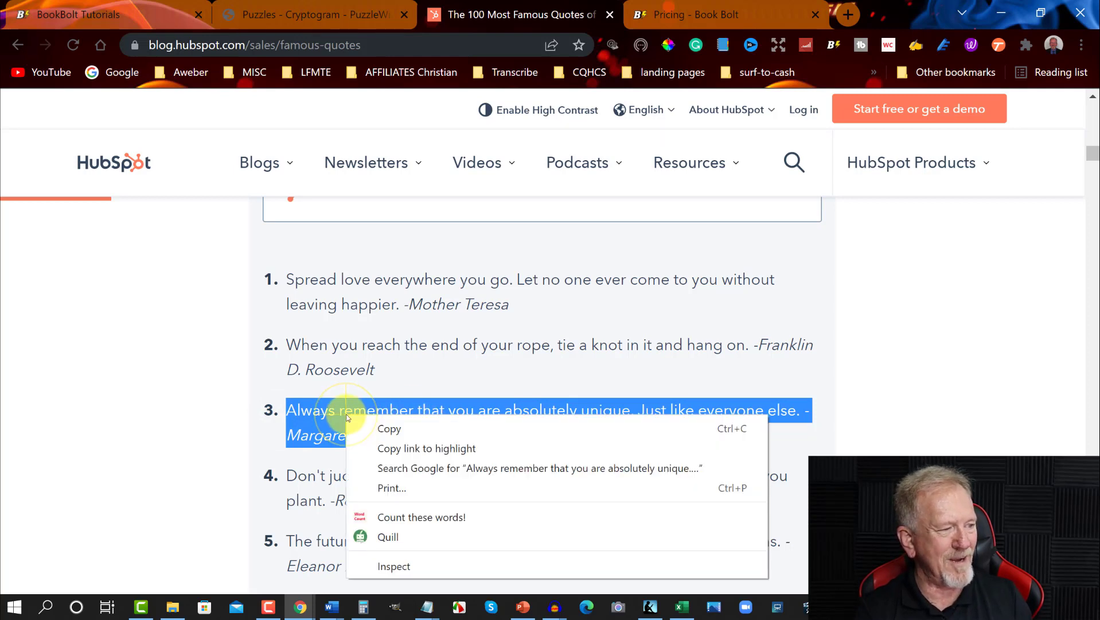
pyautogui.click(389, 430)
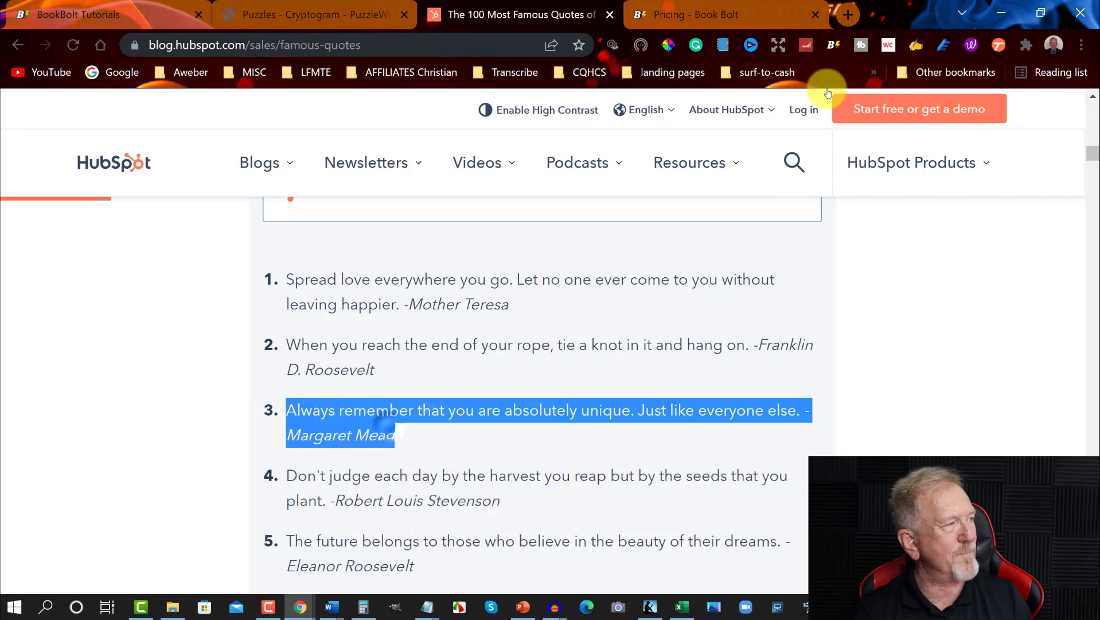
pyautogui.click(685, 607)
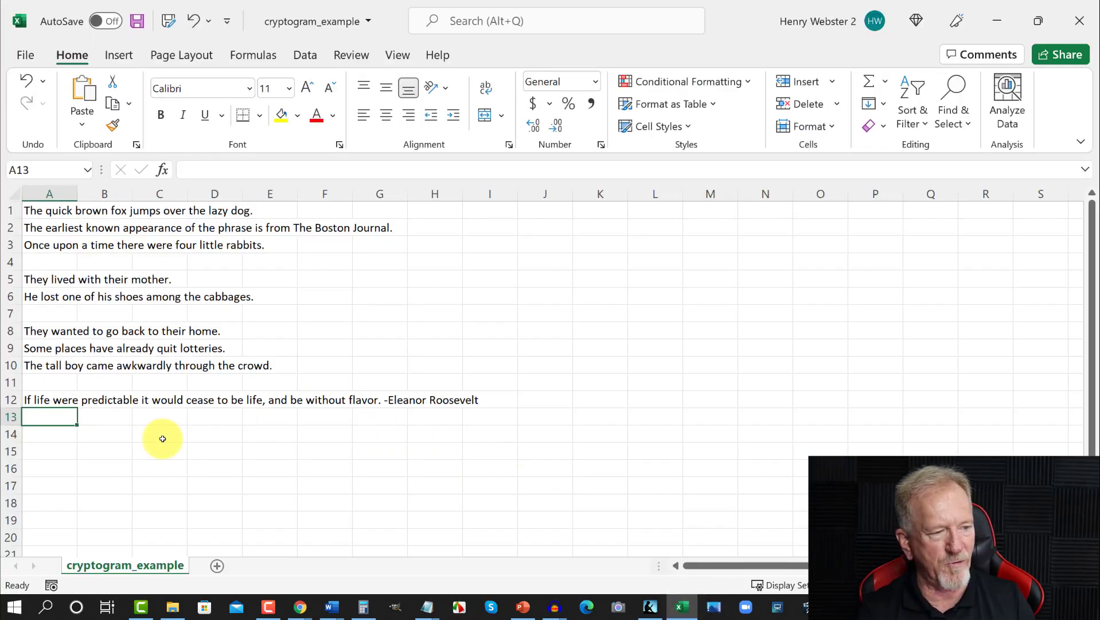
# Step: Paste the Mead quote into A13, then undo the formatted paste
pyautogui.hotkey('ctrl', 'v')
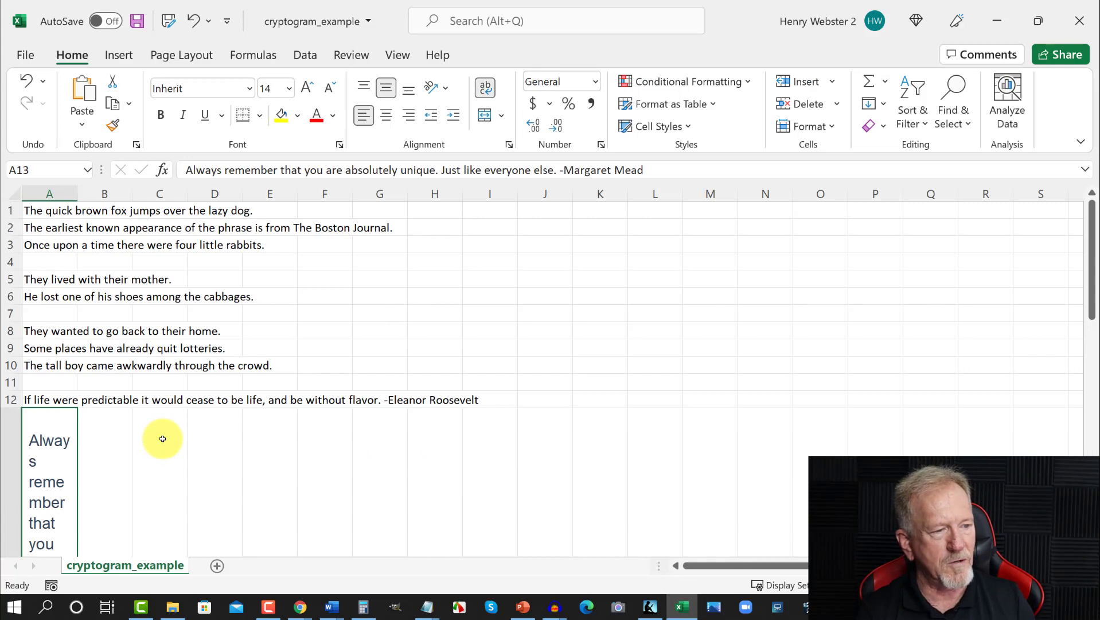
pyautogui.scroll(-3, 60, 434)
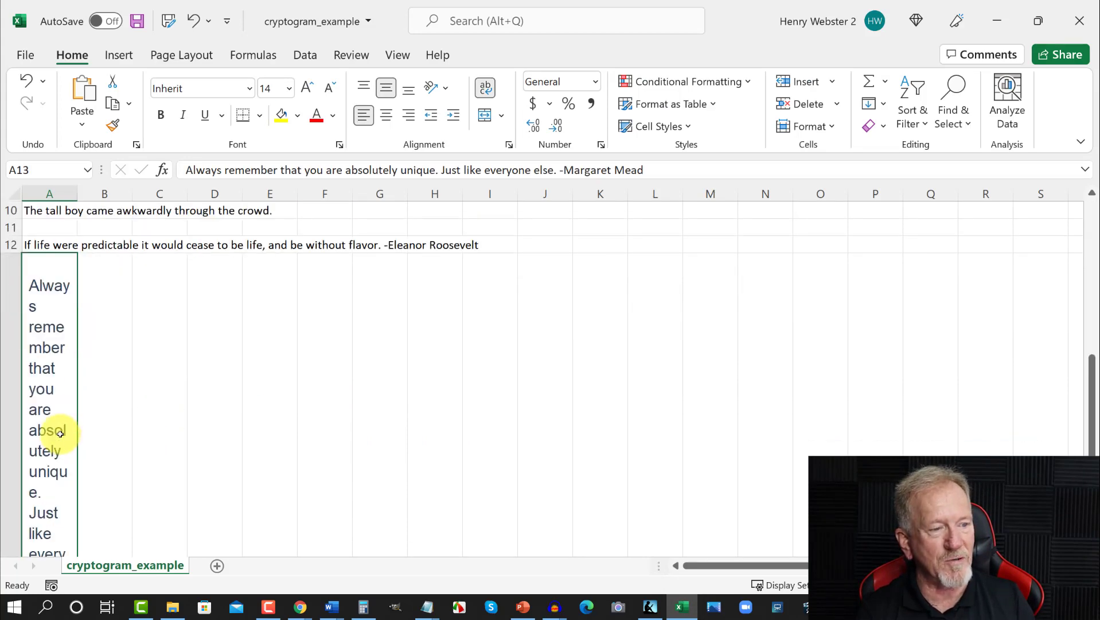
pyautogui.scroll(3, 60, 434)
pyautogui.click(193, 21)
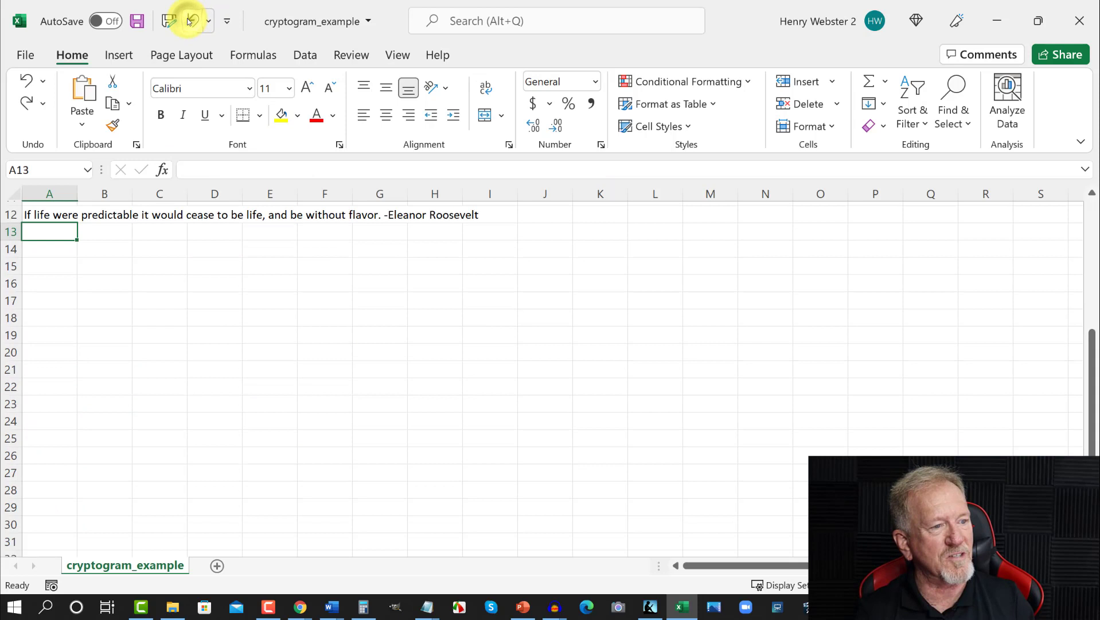
# Step: Paste the Mead quote into the Notepad note, a blank line below the Roosevelt quote
pyautogui.click(427, 606)
pyautogui.click(516, 556)
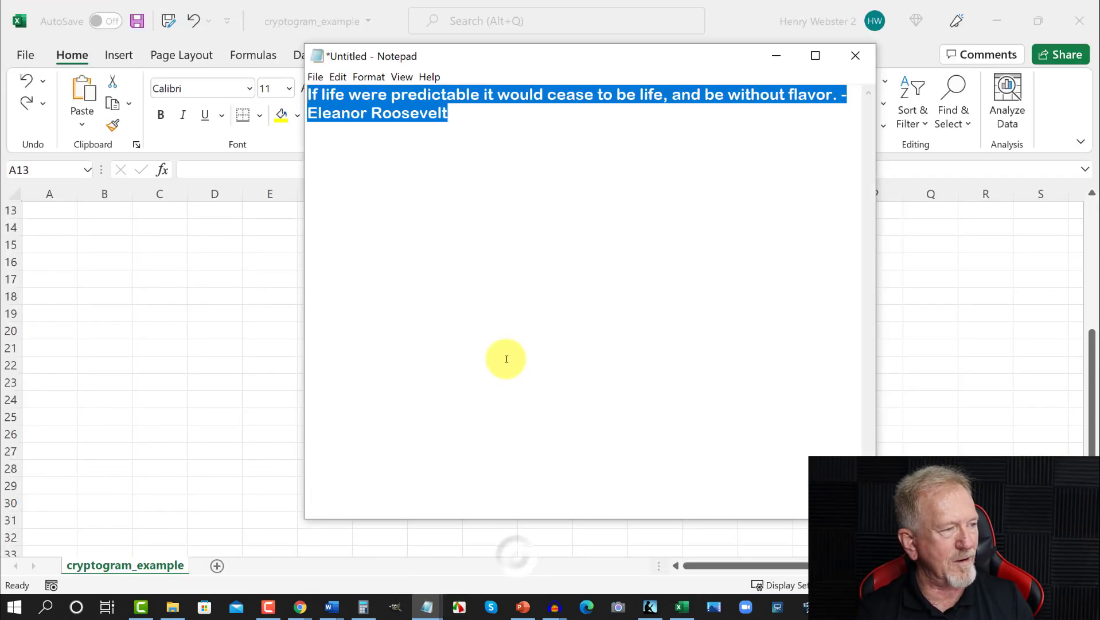
pyautogui.click(459, 112)
pyautogui.press('Return')
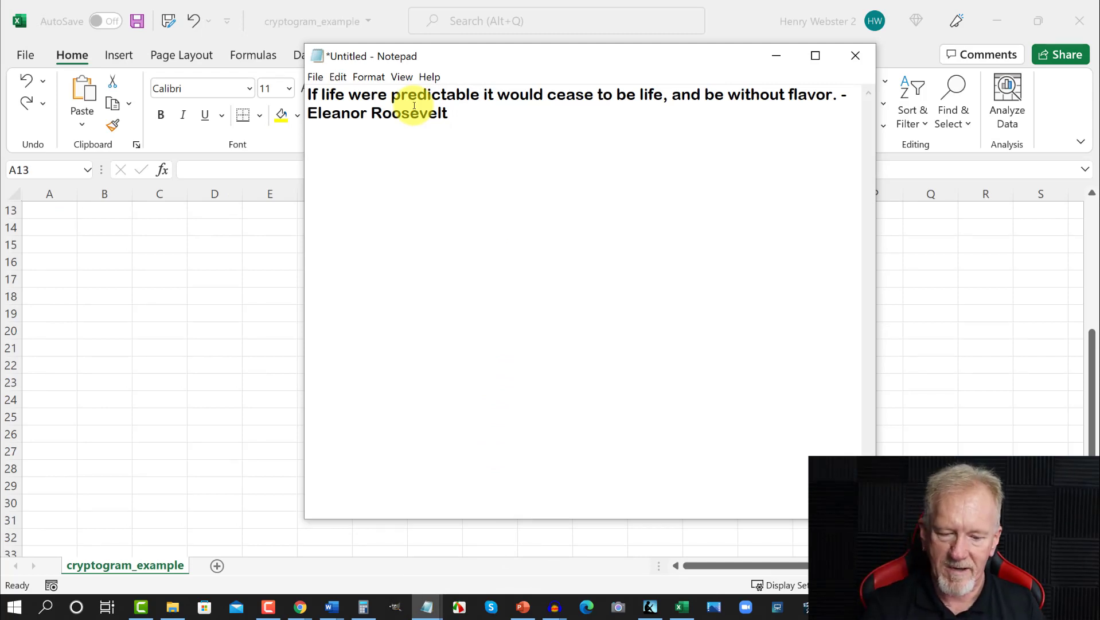
pyautogui.press('Return')
pyautogui.hotkey('ctrl', 'v')
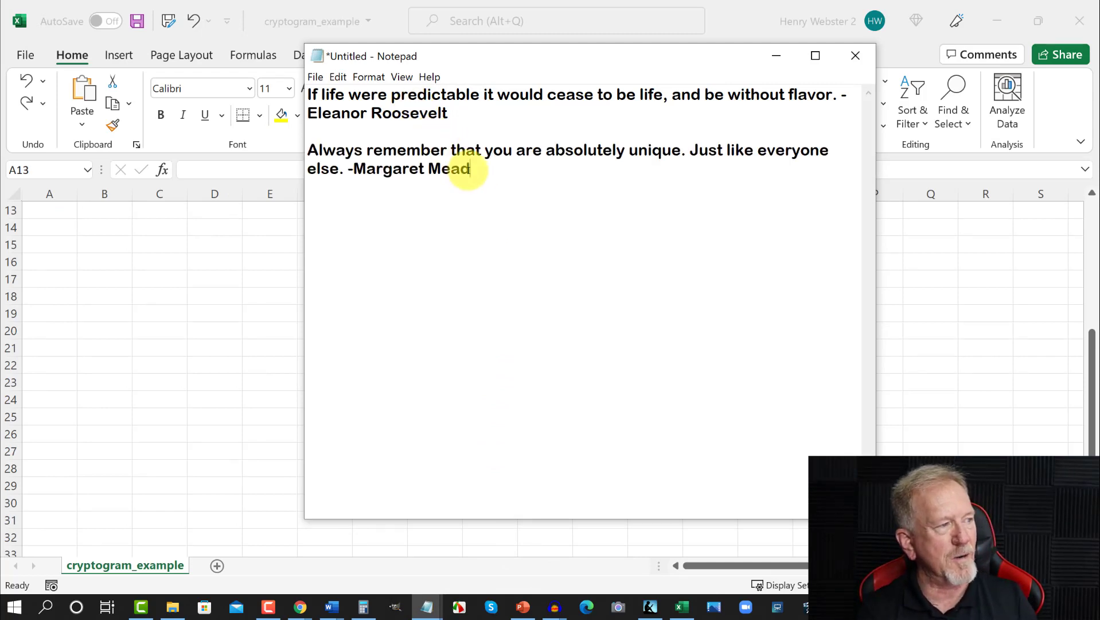
# Step: Copy the Mead quote as plain text and paste it into cell A13
pyautogui.moveTo(479, 169); pyautogui.dragTo(321, 150)
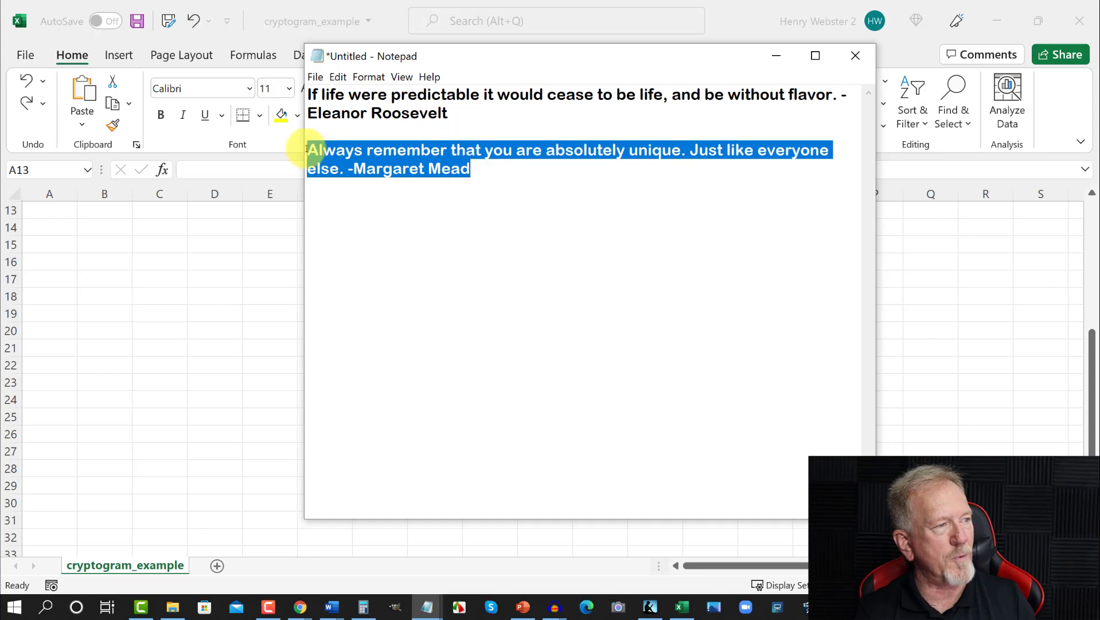
pyautogui.rightClick(311, 148)
pyautogui.click(346, 195)
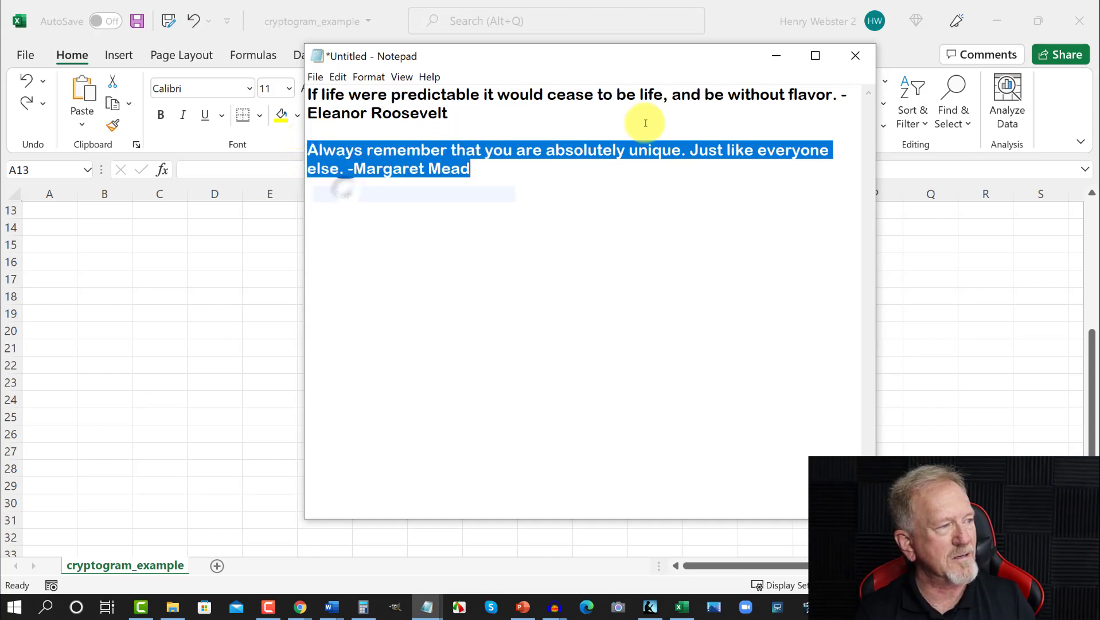
pyautogui.click(775, 55)
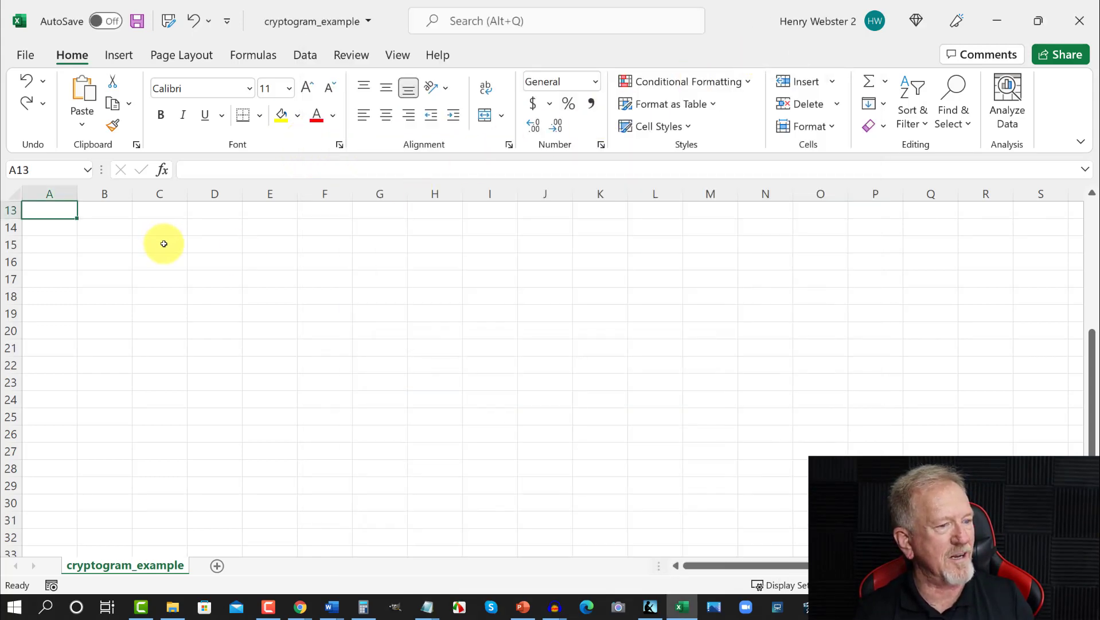
pyautogui.scroll(3, 161, 248)
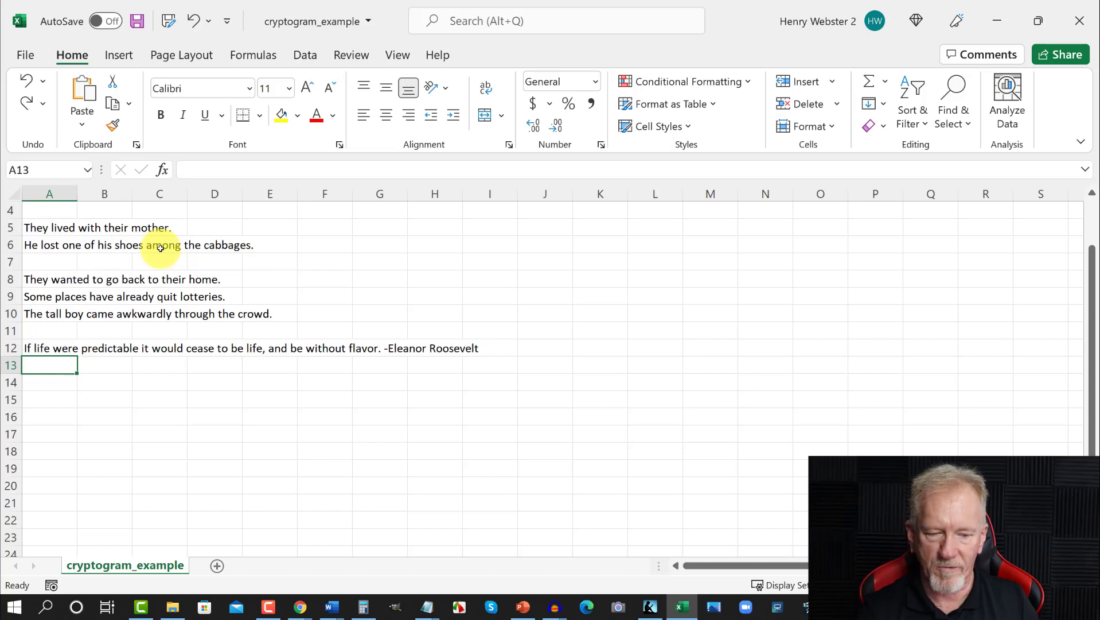
pyautogui.hotkey('ctrl', 'v')
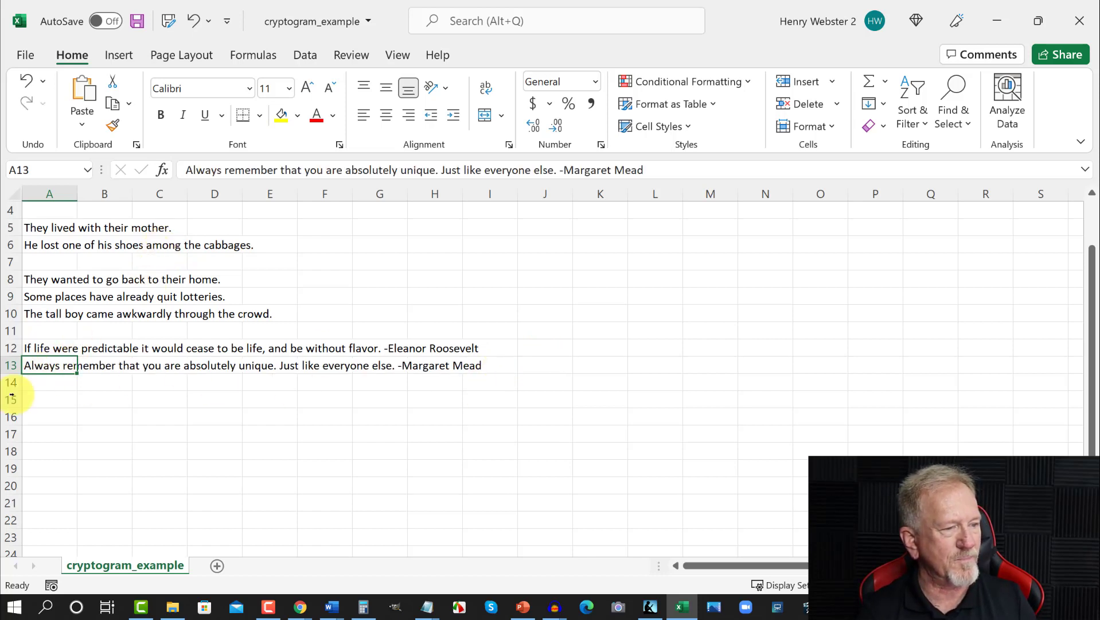
pyautogui.click(41, 381)
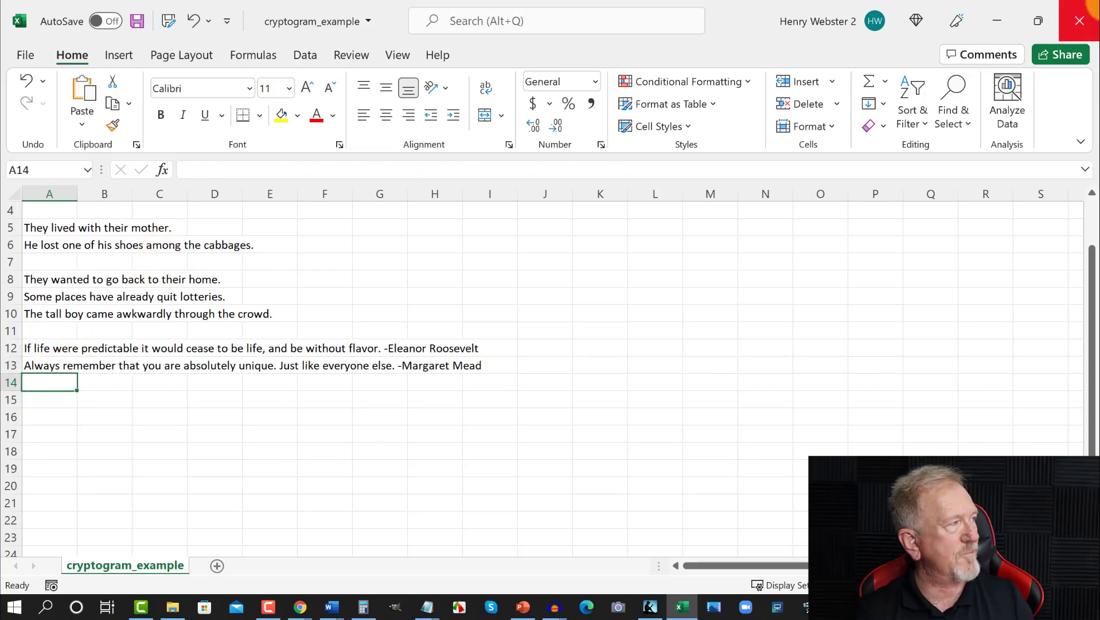
# Step: Copy quote 10, Emerson's 'Do not go where the path may lead…', from the HubSpot quotes page
pyautogui.click(997, 19)
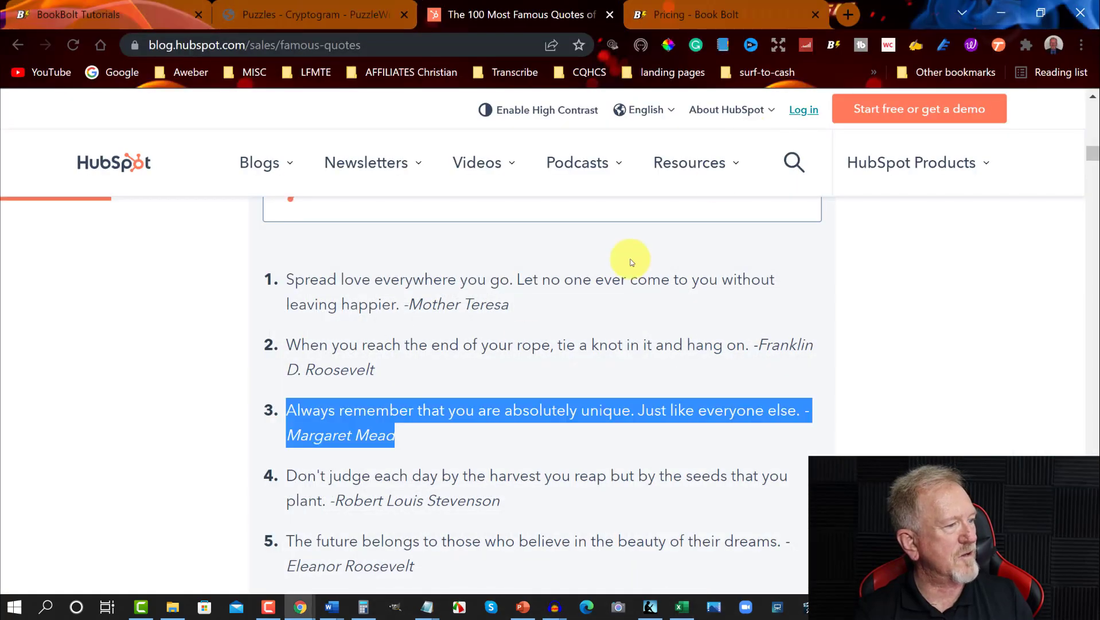
pyautogui.scroll(4, 491, 333)
pyautogui.scroll(5, 491, 332)
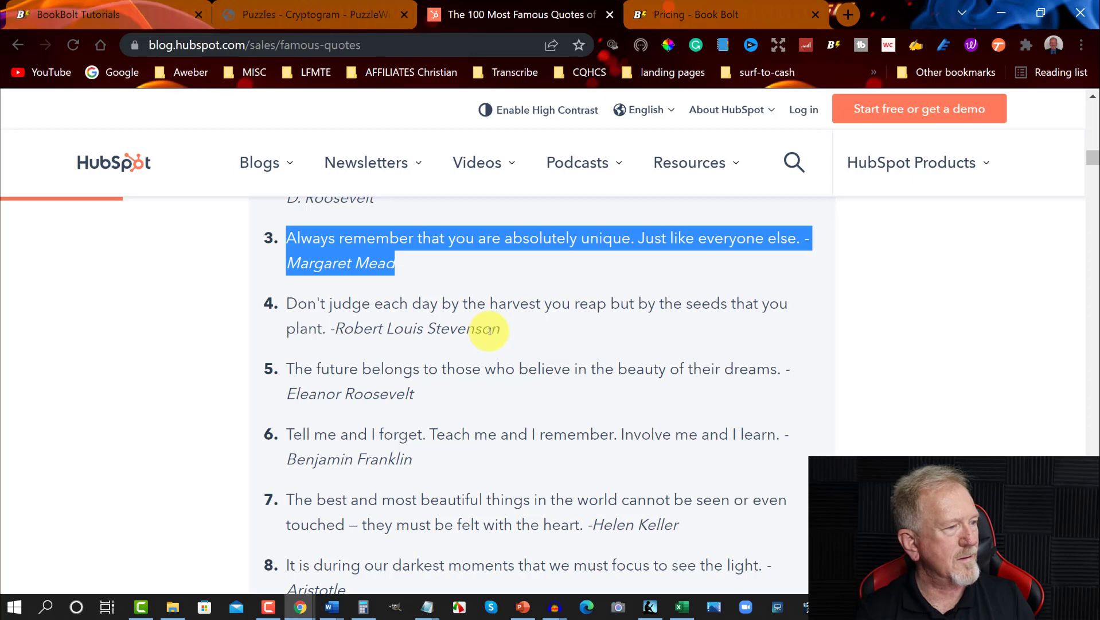
pyautogui.scroll(-3, 490, 330)
pyautogui.scroll(-2, 491, 327)
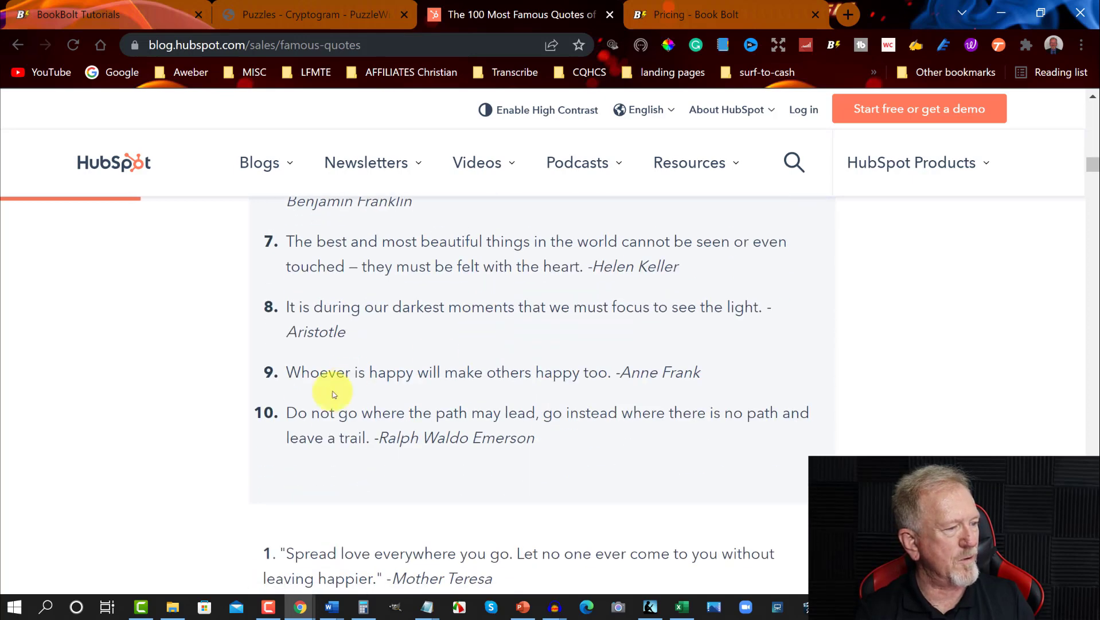
pyautogui.moveTo(289, 413); pyautogui.dragTo(551, 442)
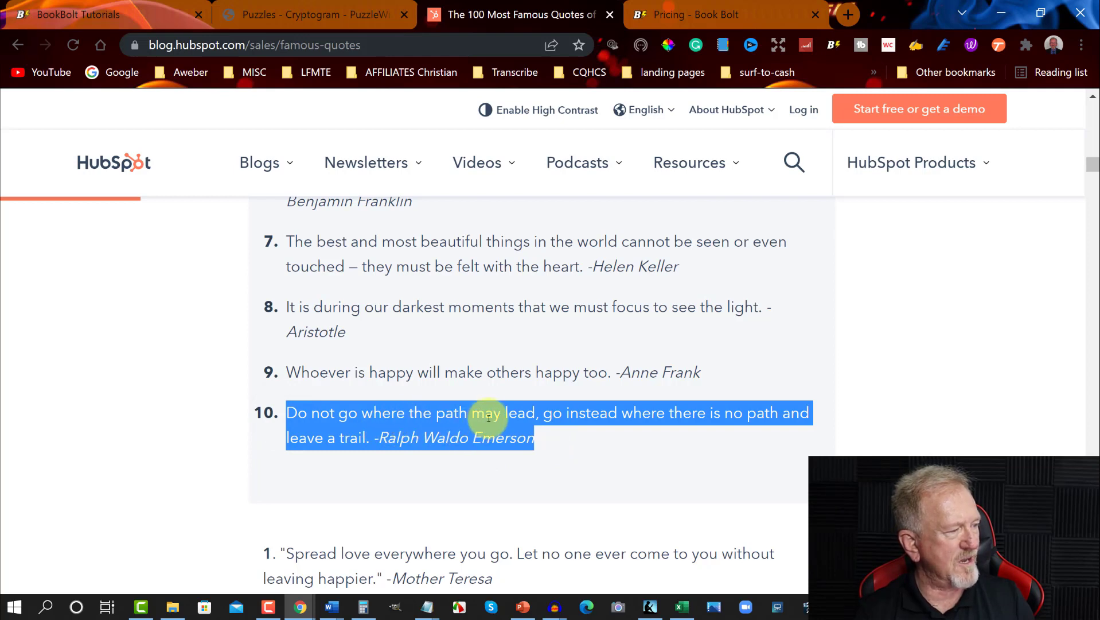
pyautogui.rightClick(396, 413)
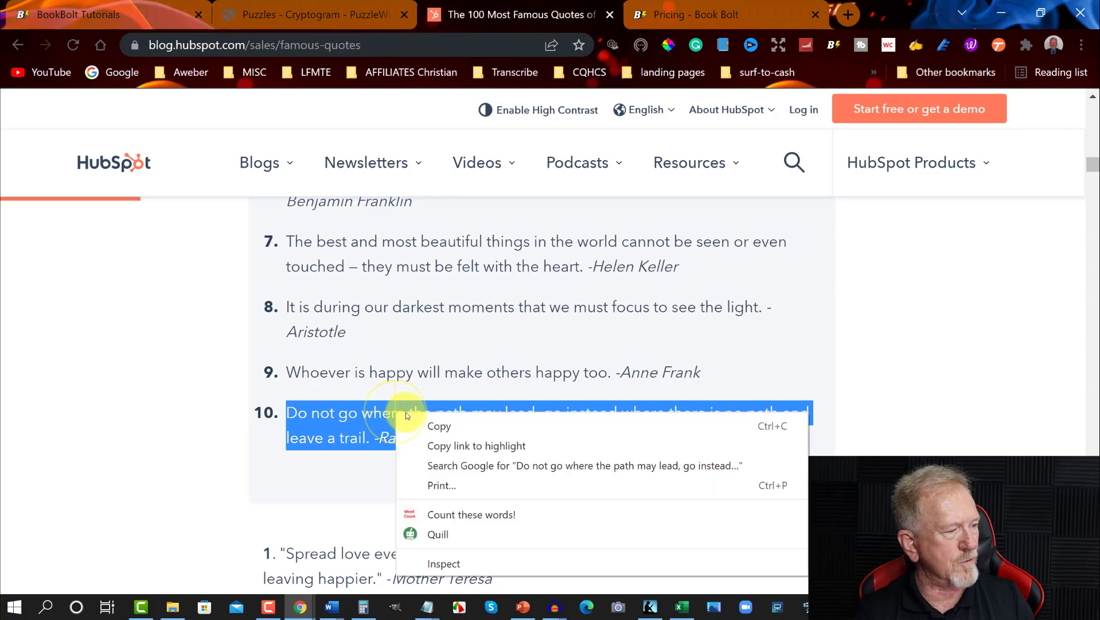
pyautogui.click(439, 427)
# Step: Paste the Emerson quote on a new line below the Mead quote in Notepad and select it
pyautogui.click(427, 606)
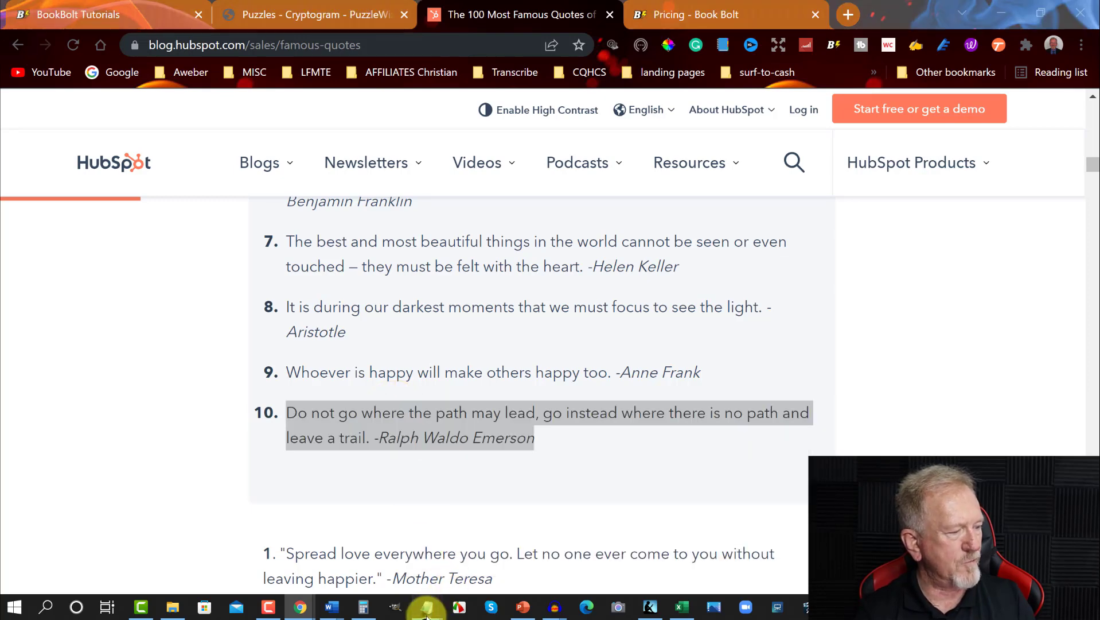
pyautogui.click(500, 497)
pyautogui.click(541, 186)
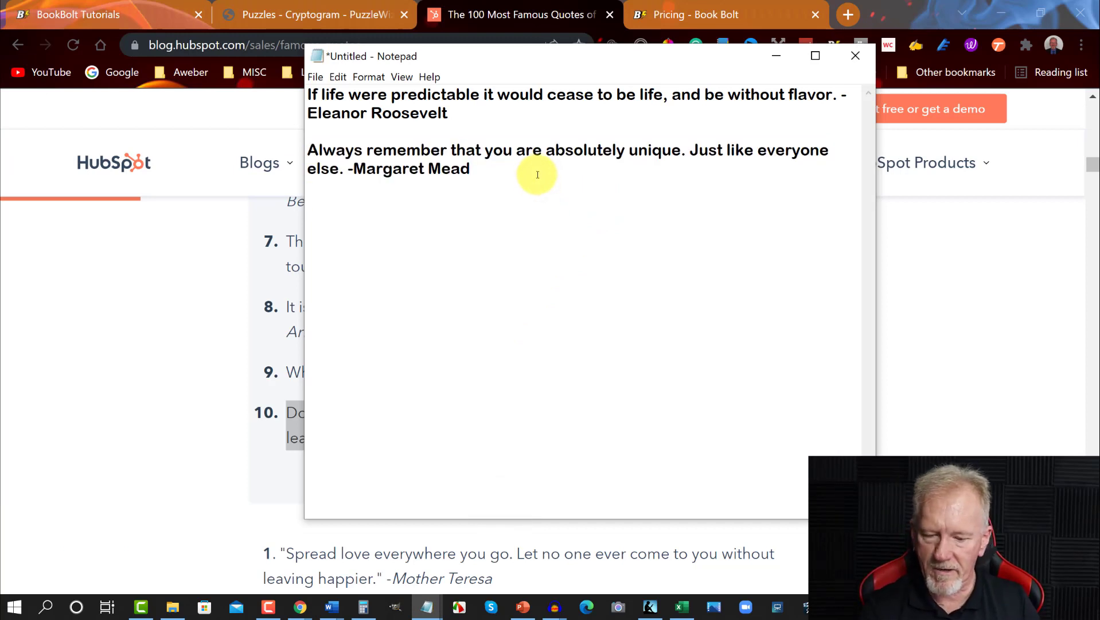
pyautogui.press('Return')
pyautogui.press('Return')
pyautogui.hotkey('ctrl', 'v')
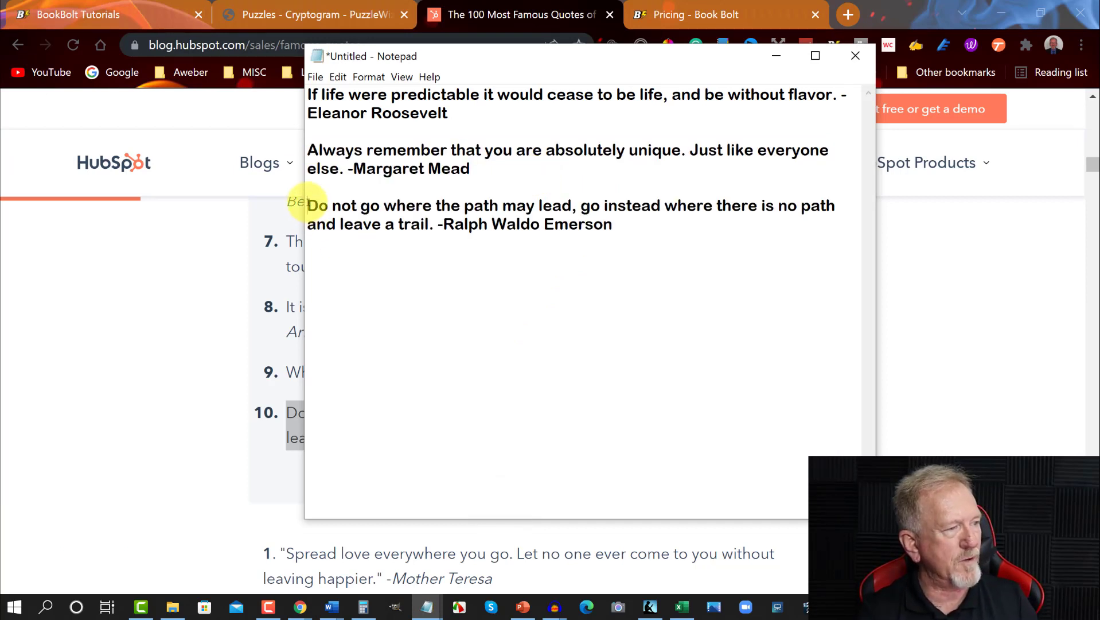
pyautogui.moveTo(307, 205); pyautogui.dragTo(597, 226)
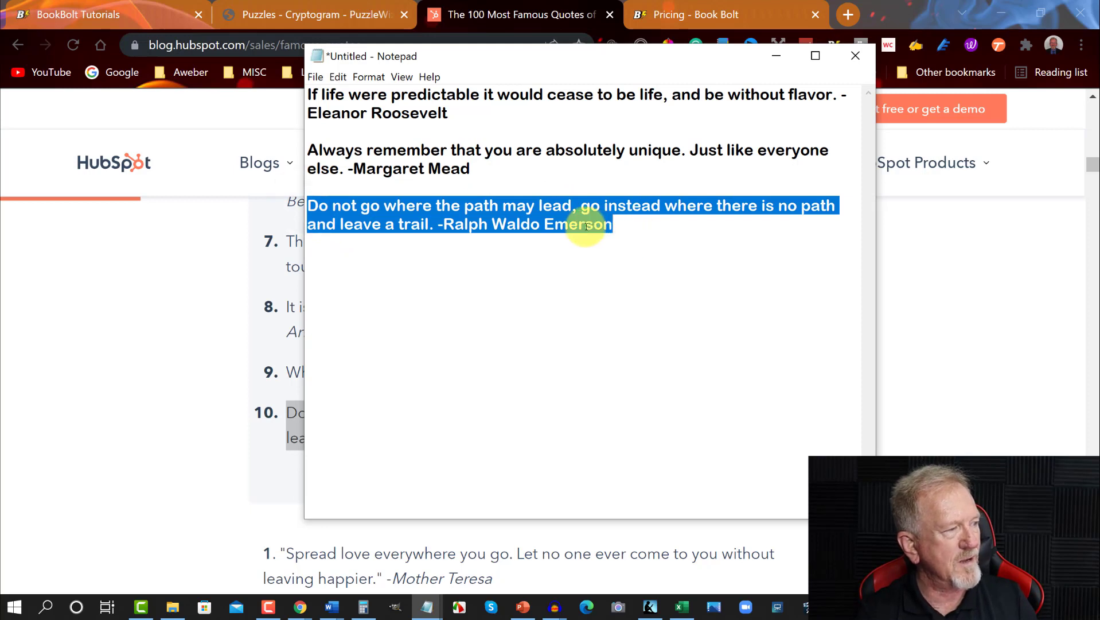
pyautogui.rightClick(569, 221)
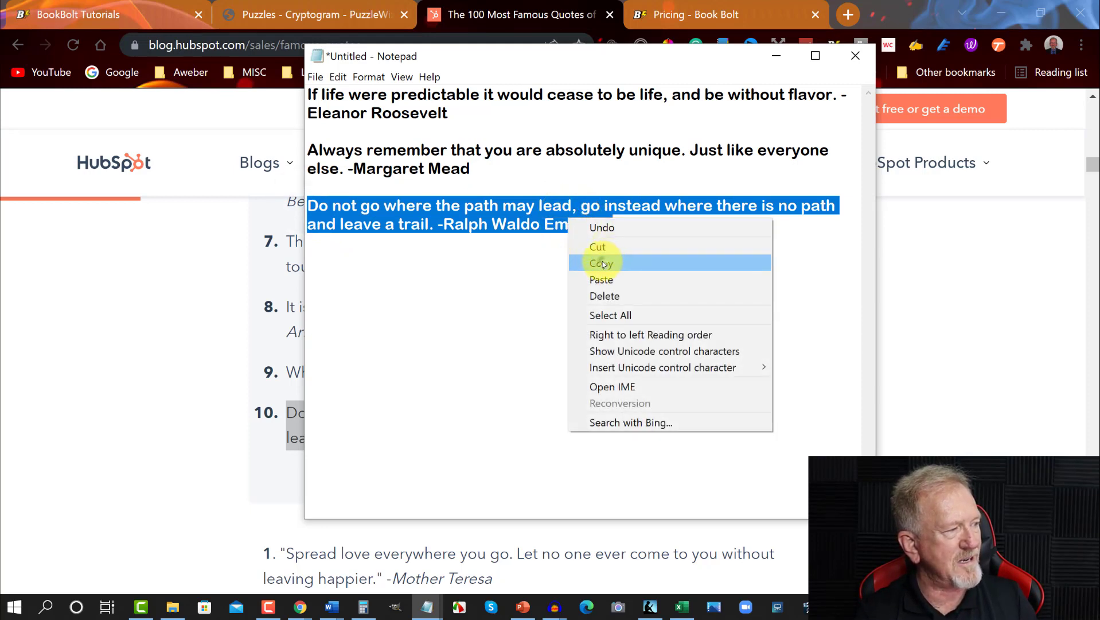
# Step: Copy the Emerson quote from Notepad, paste it into cell A14 of cryptogram_example, and save
pyautogui.click(602, 262)
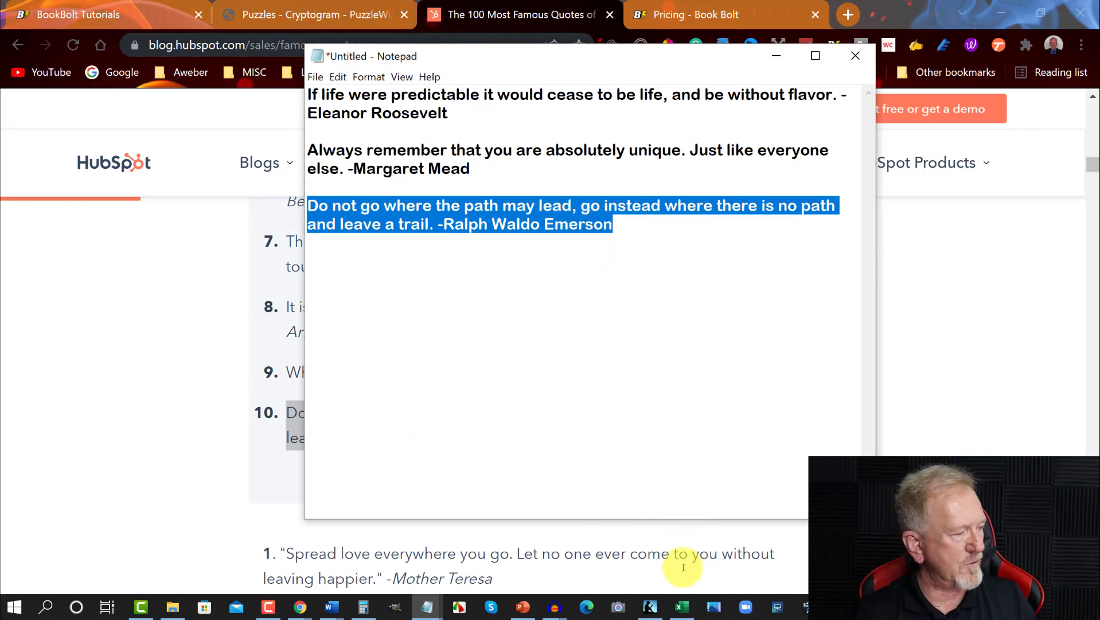
pyautogui.click(682, 607)
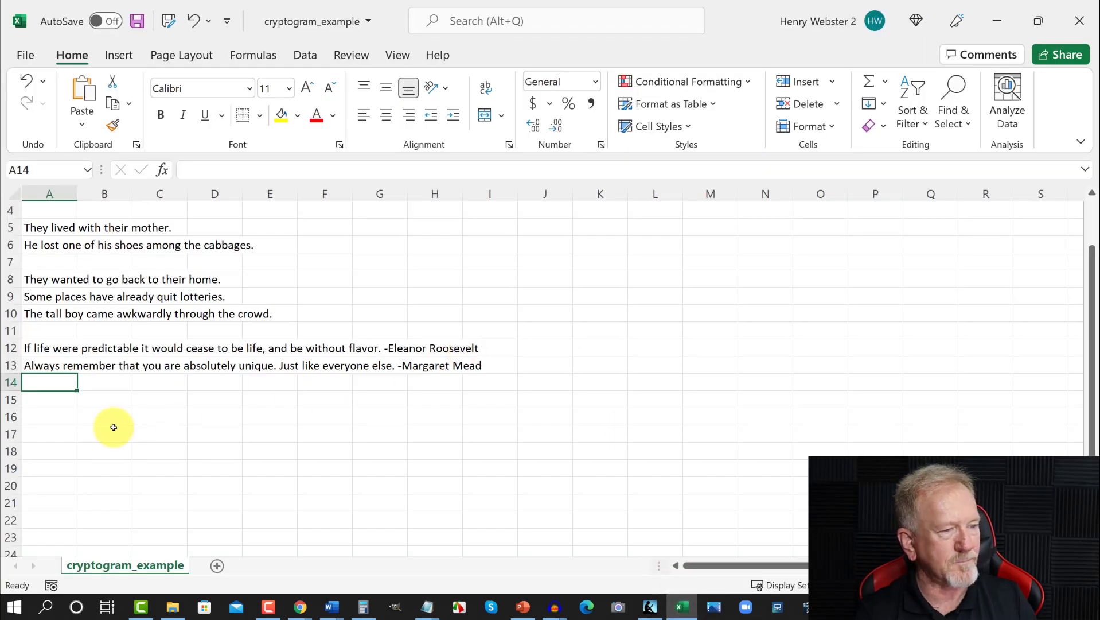
pyautogui.hotkey('ctrl', 'v')
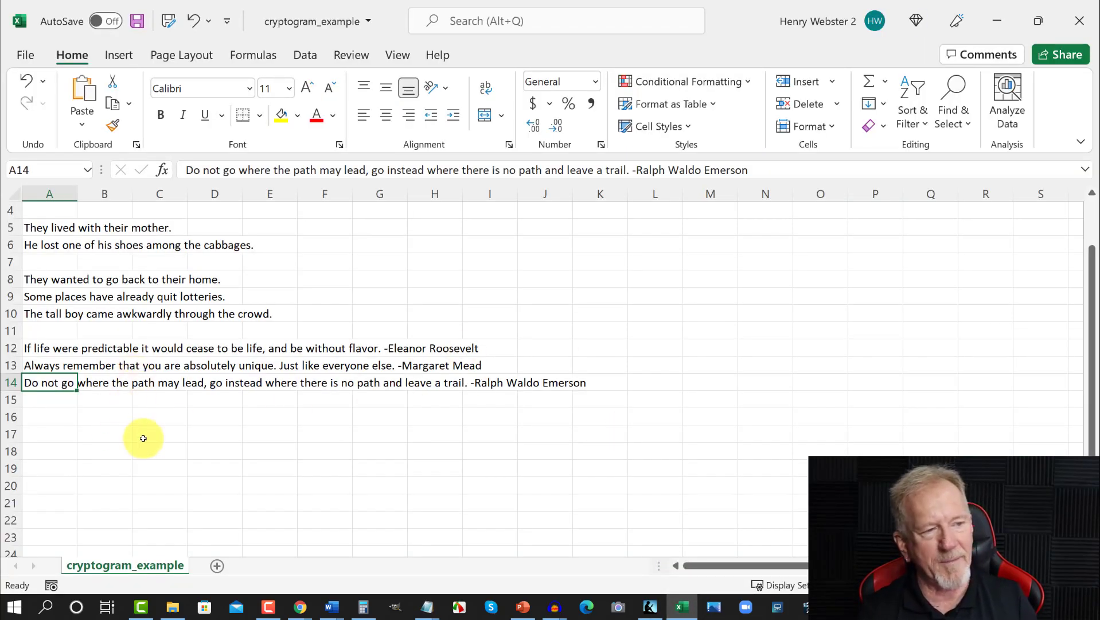
pyautogui.scroll(1, 148, 396)
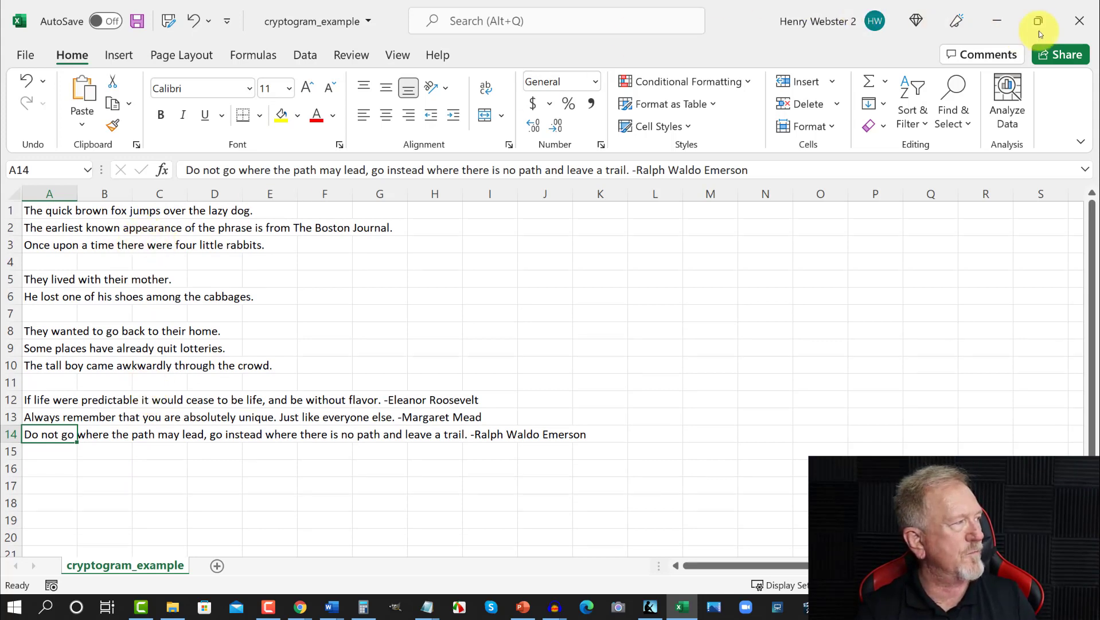
pyautogui.click(136, 21)
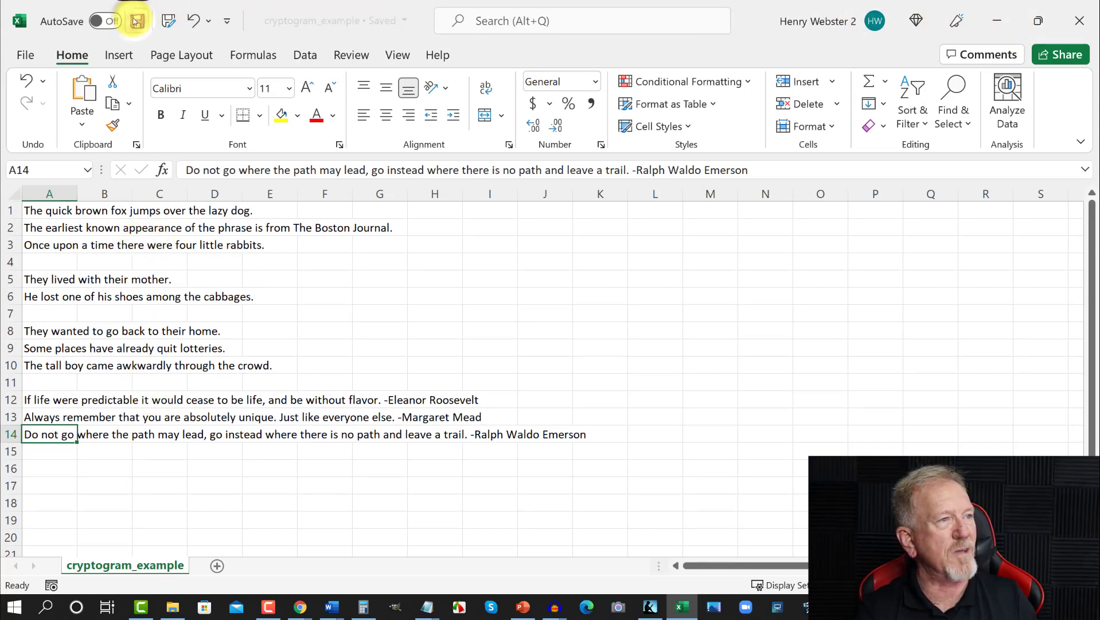
# Step: Hide Excel and Notepad and bring up the PuzzleWiz cryptogram generator in Chrome
pyautogui.click(998, 21)
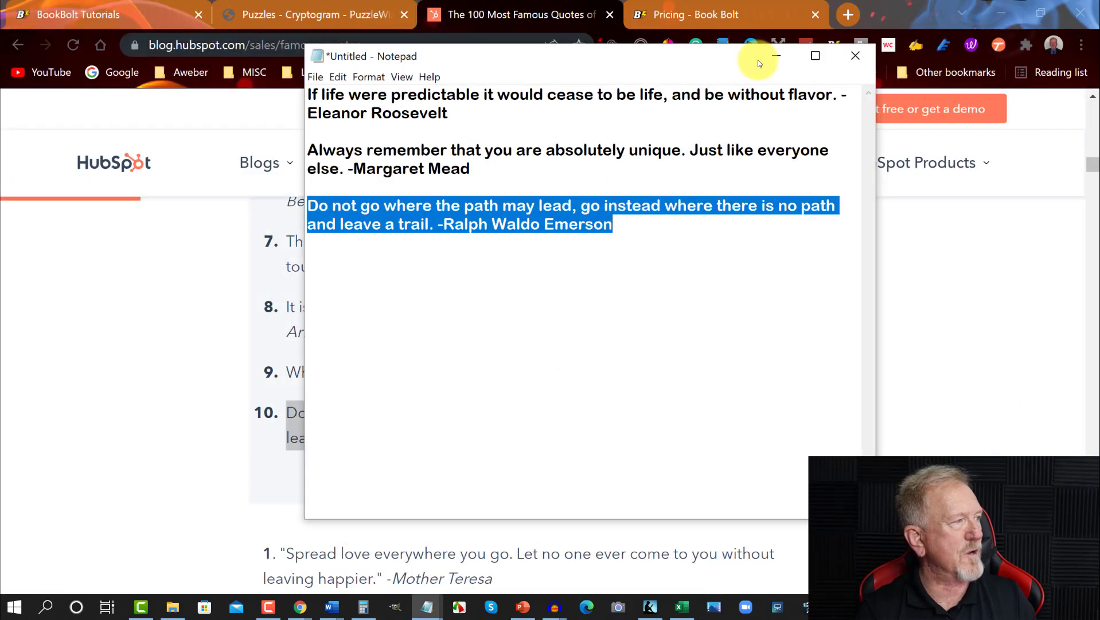
pyautogui.click(774, 56)
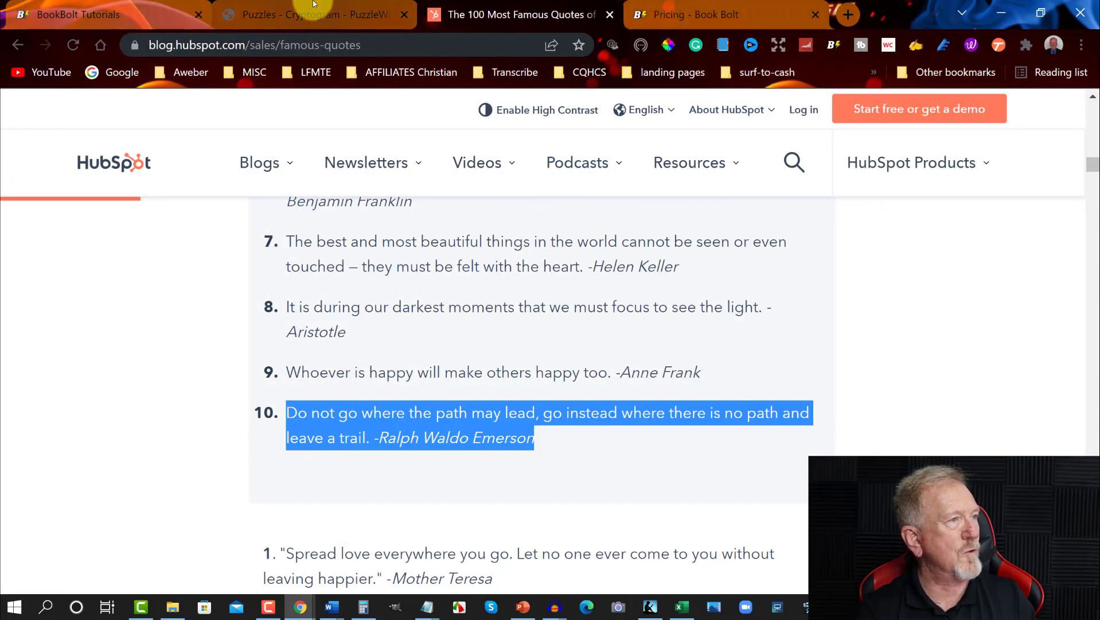
pyautogui.click(172, 14)
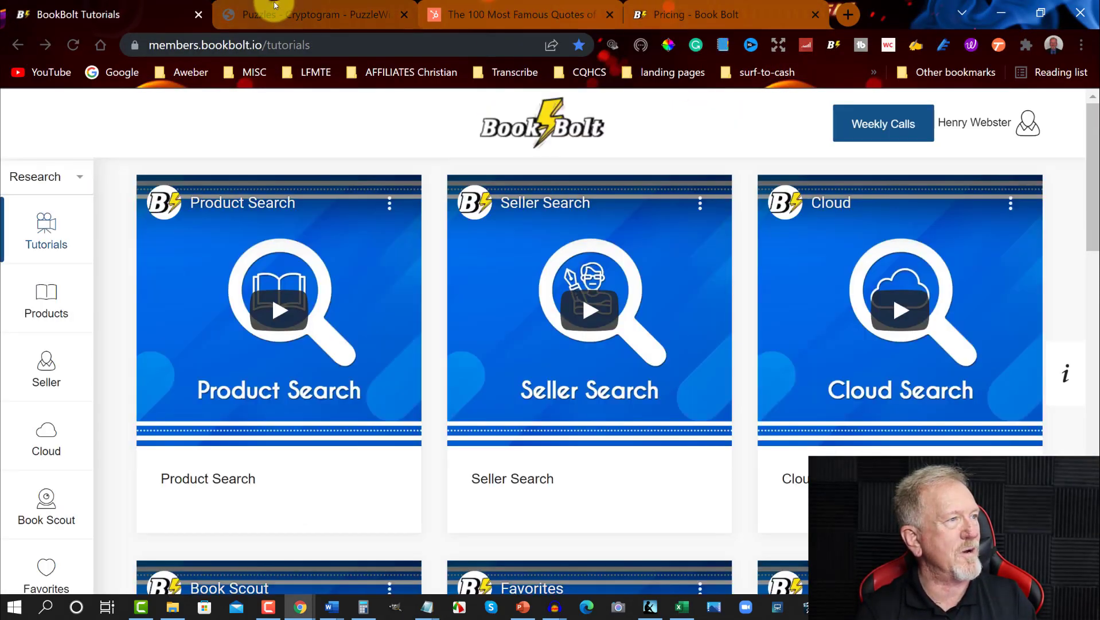
pyautogui.click(240, 5)
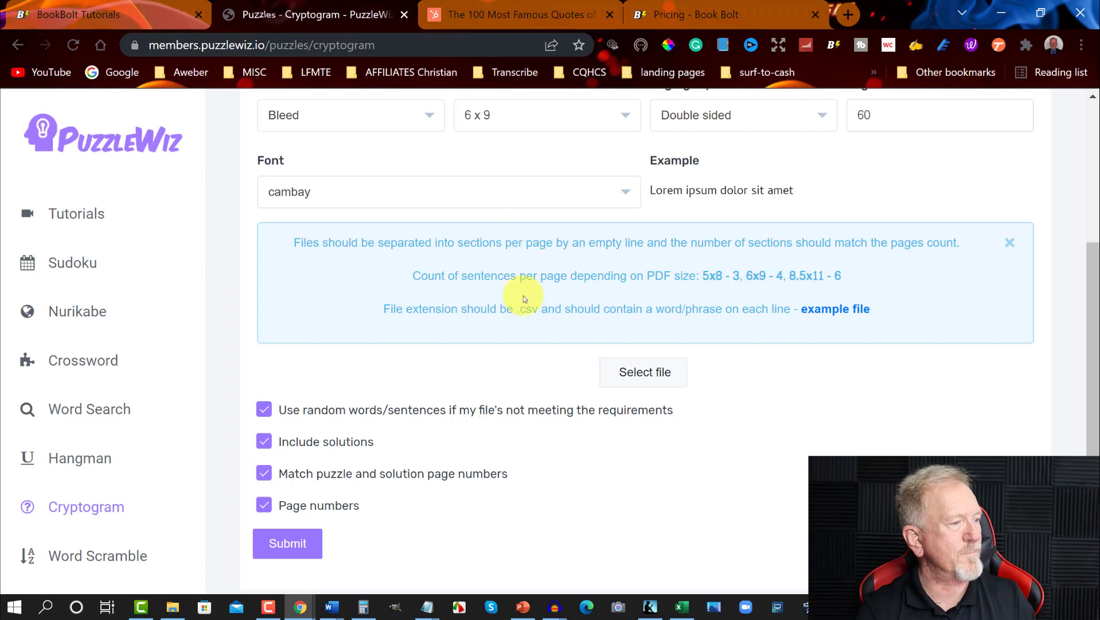
# Step: Upload cryptogram_example, generate the 6 x 9, 50-page cryptogram book, and save its PDF
pyautogui.click(641, 370)
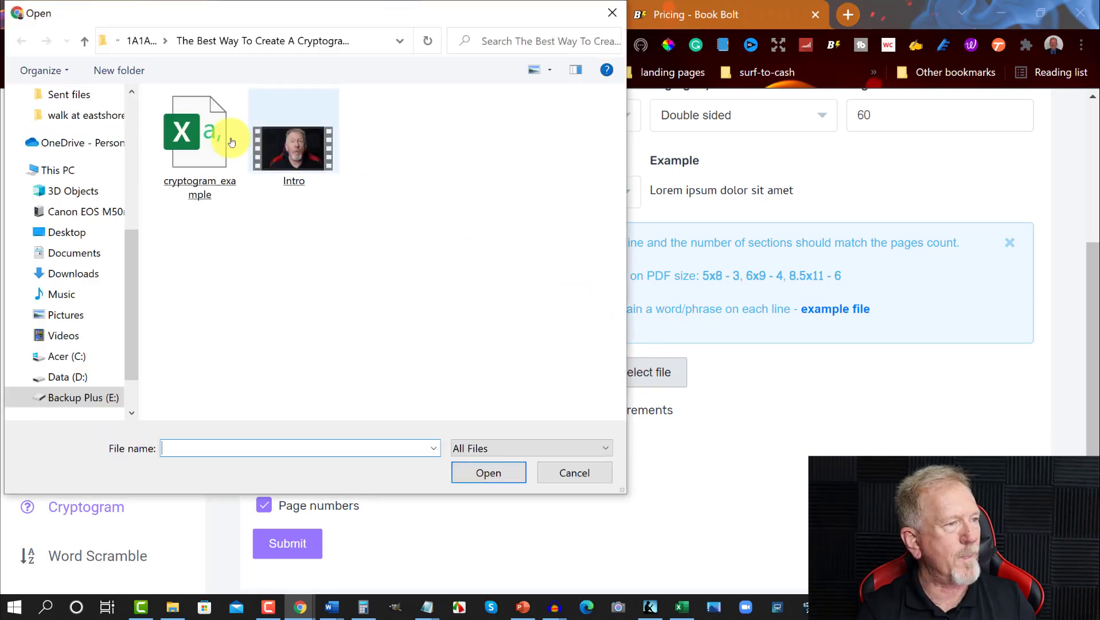
pyautogui.doubleClick(181, 115)
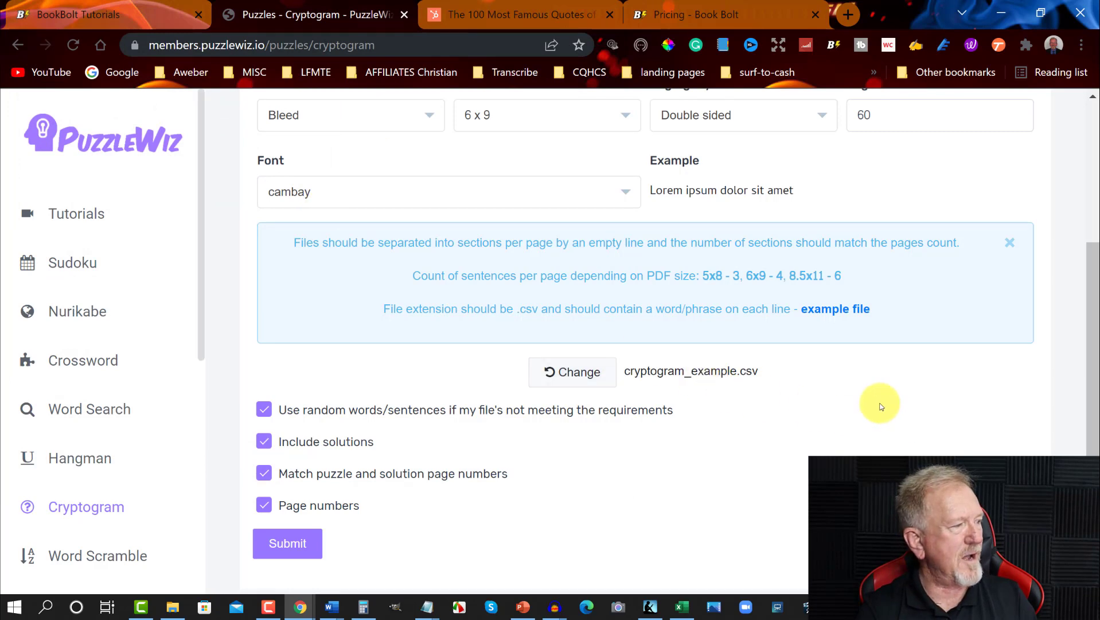
pyautogui.click(286, 539)
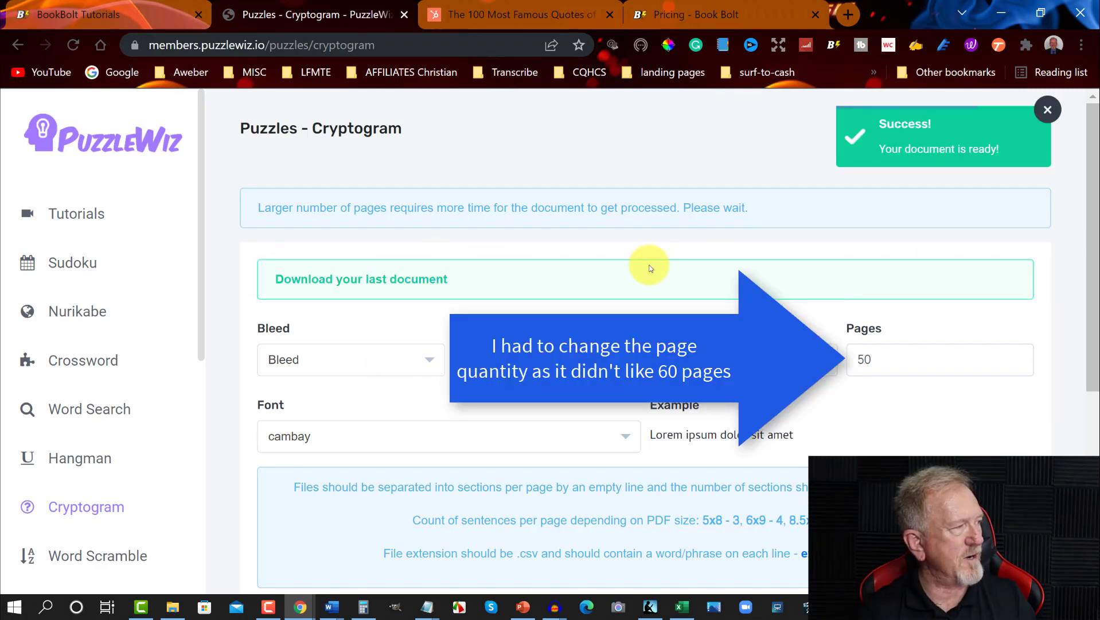
pyautogui.click(400, 280)
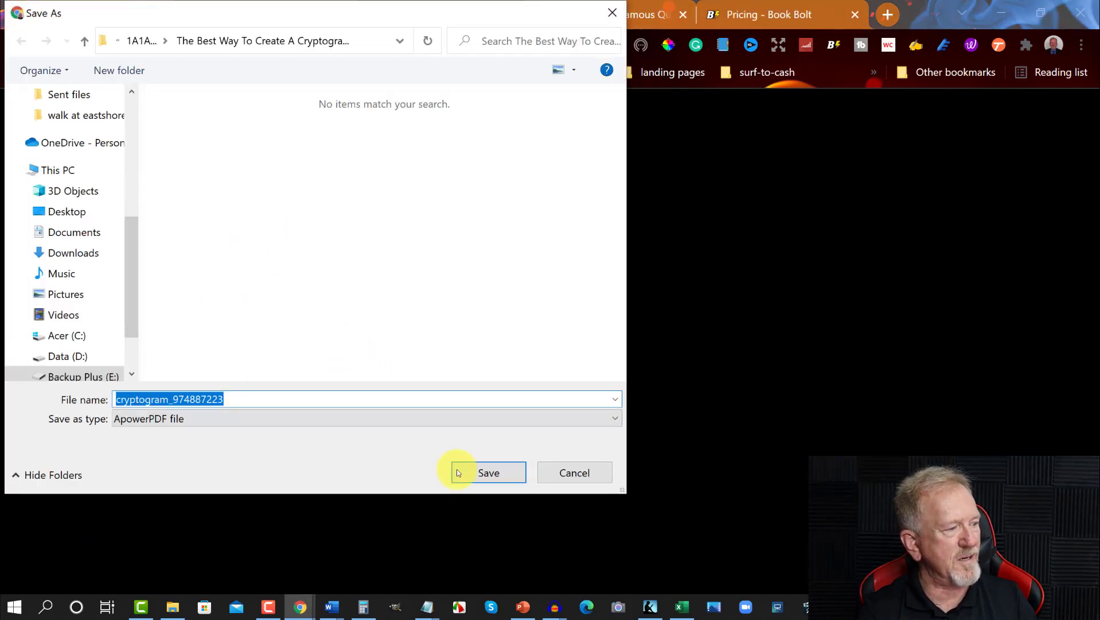
pyautogui.click(510, 468)
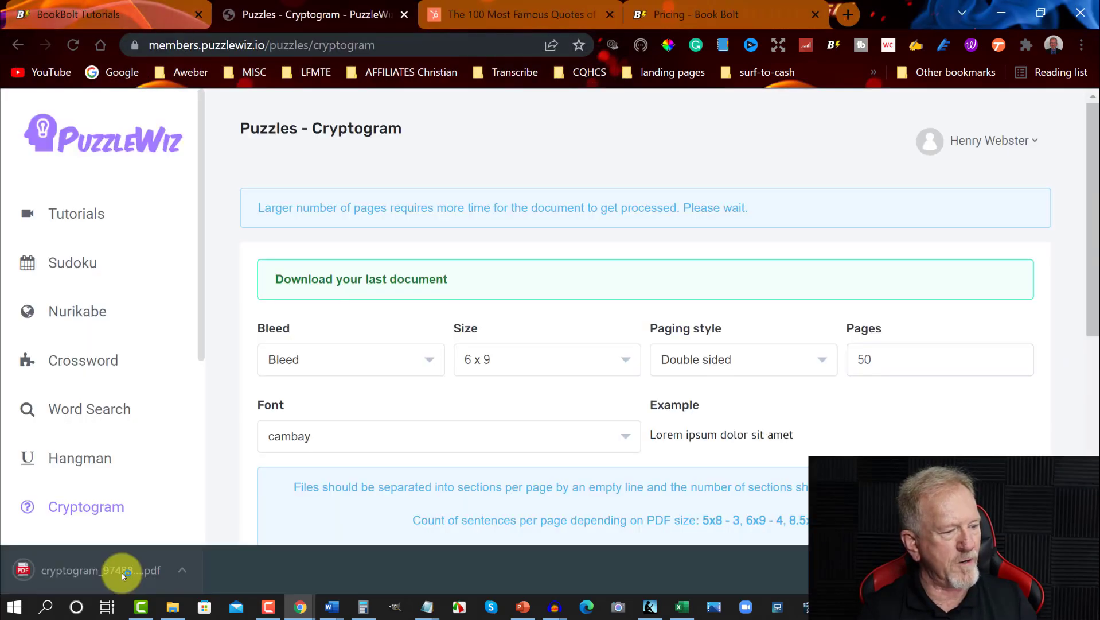
# Step: Open cryptogram_974887223.pdf and page through its hinted puzzles toward page 50
pyautogui.click(189, 563)
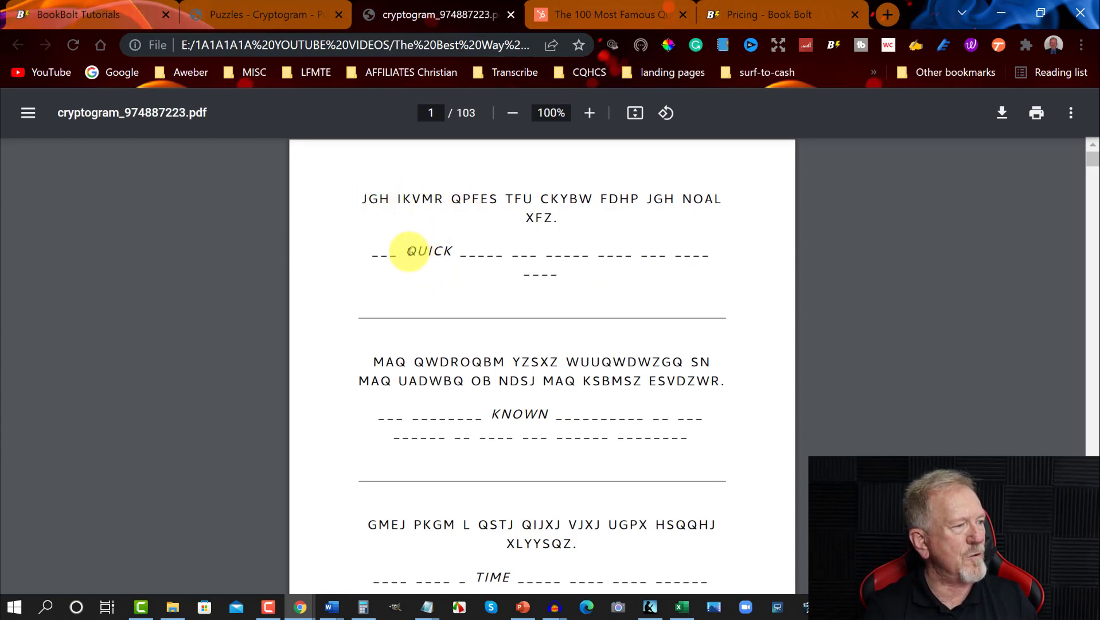
pyautogui.moveTo(408, 251); pyautogui.dragTo(447, 250)
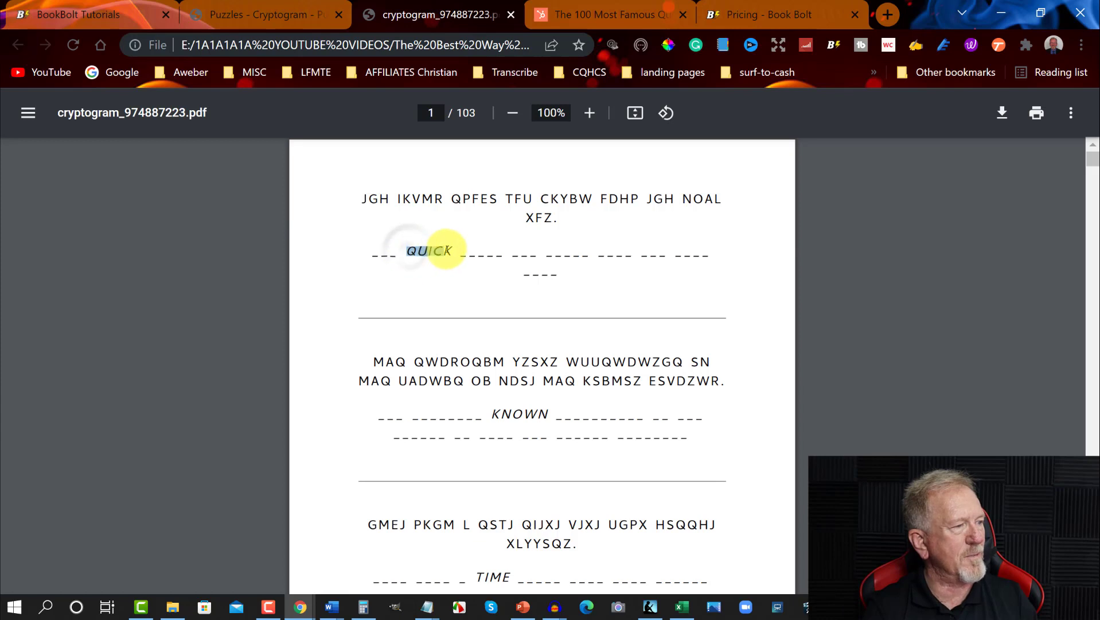
pyautogui.click(408, 248)
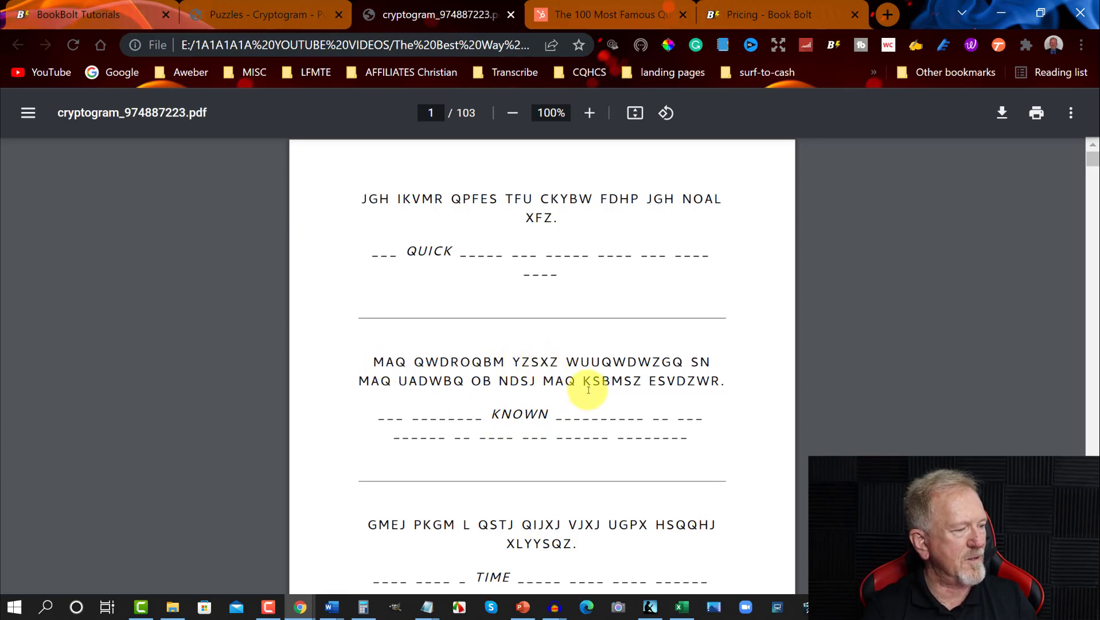
pyautogui.scroll(-8, 602, 370)
pyautogui.scroll(-17, 842, 304)
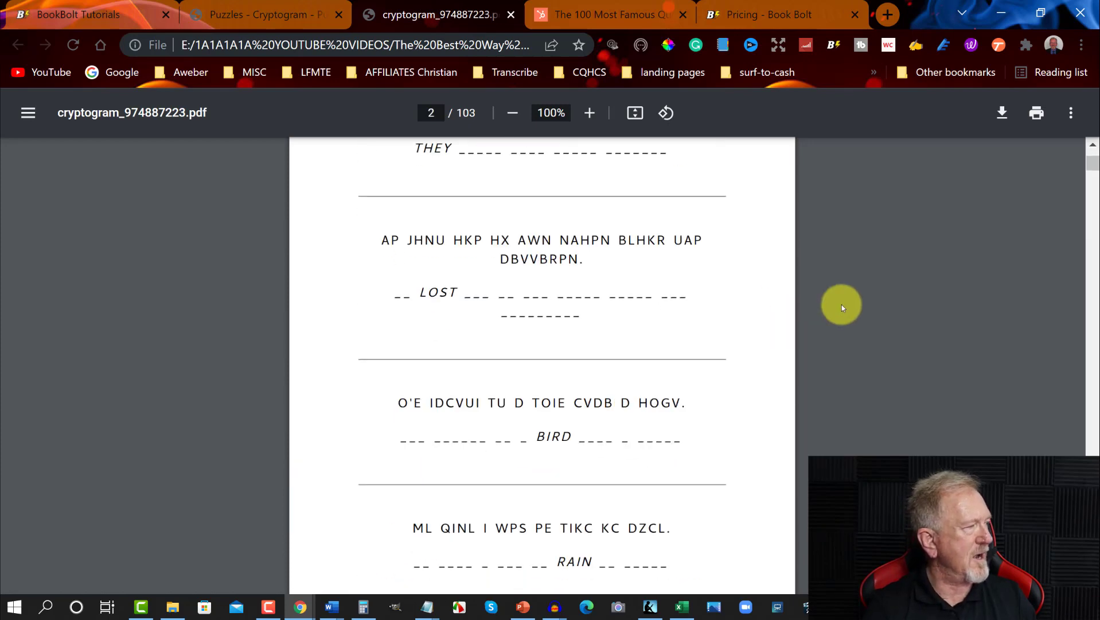
pyautogui.scroll(-3, 842, 304)
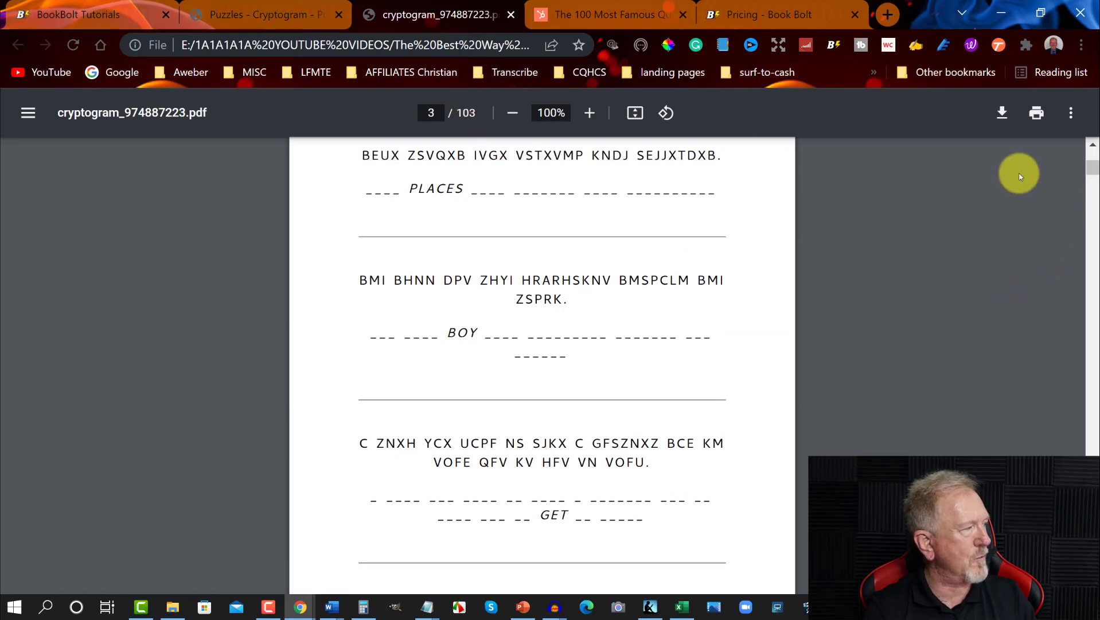
pyautogui.moveTo(1088, 167); pyautogui.dragTo(1090, 362)
# Step: Scroll through the cryptogram PDF's solution pages, then return to the first puzzle page
pyautogui.scroll(-3, 973, 383)
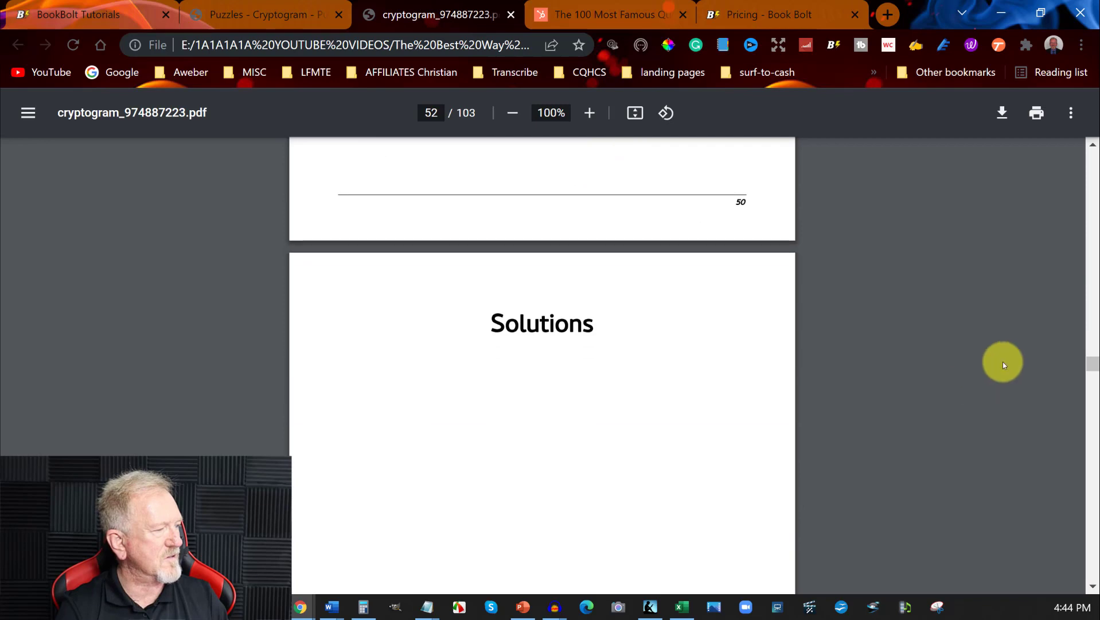
pyautogui.scroll(-3, 1096, 368)
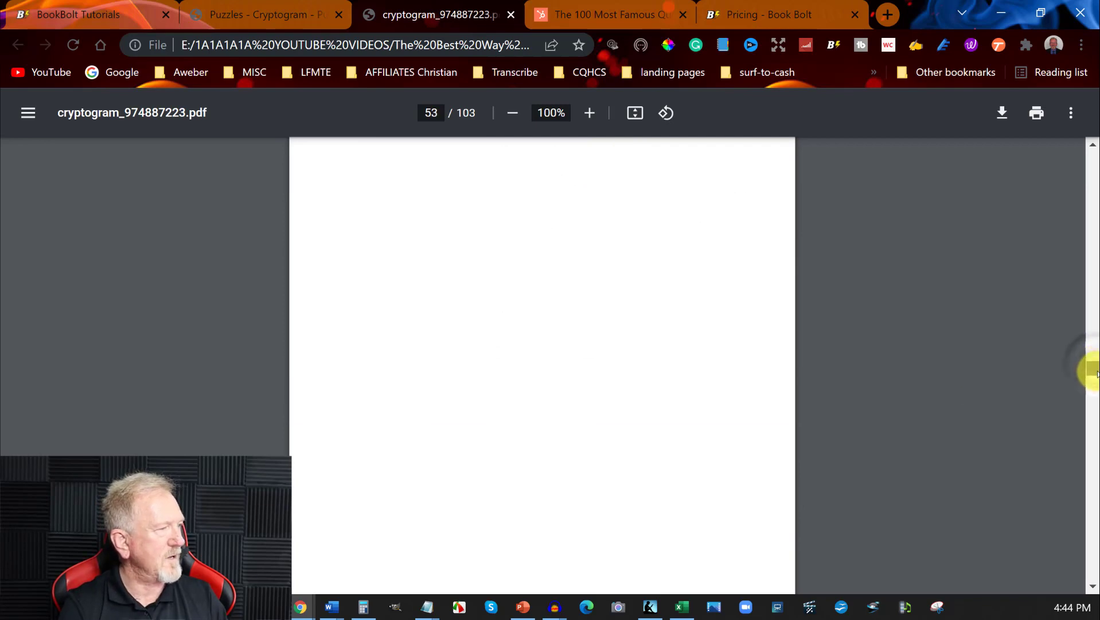
pyautogui.moveTo(1095, 373); pyautogui.dragTo(1077, 151)
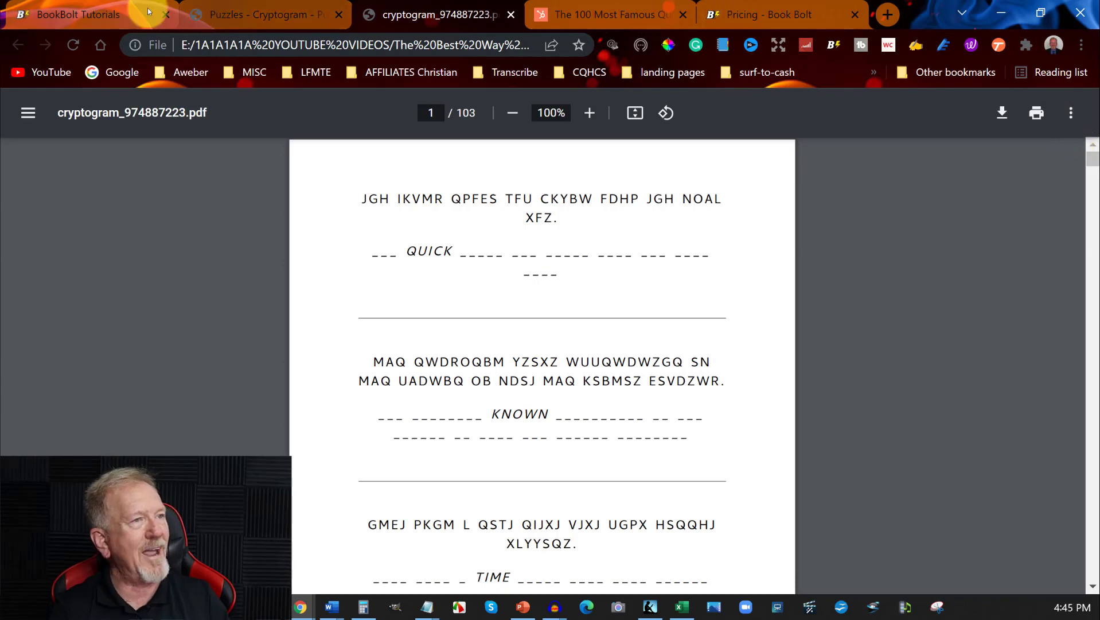
# Step: Revisit the HubSpot quotes tab, deselect the highlighted quote, and bring cryptogram_example forward in Excel
pyautogui.click(89, 11)
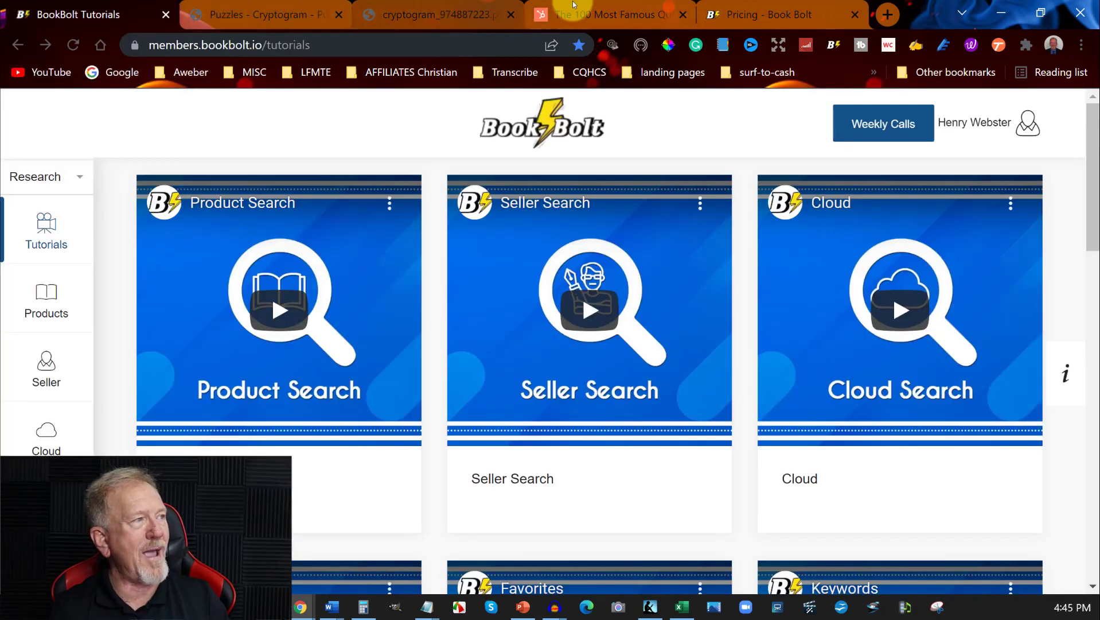
pyautogui.click(591, 14)
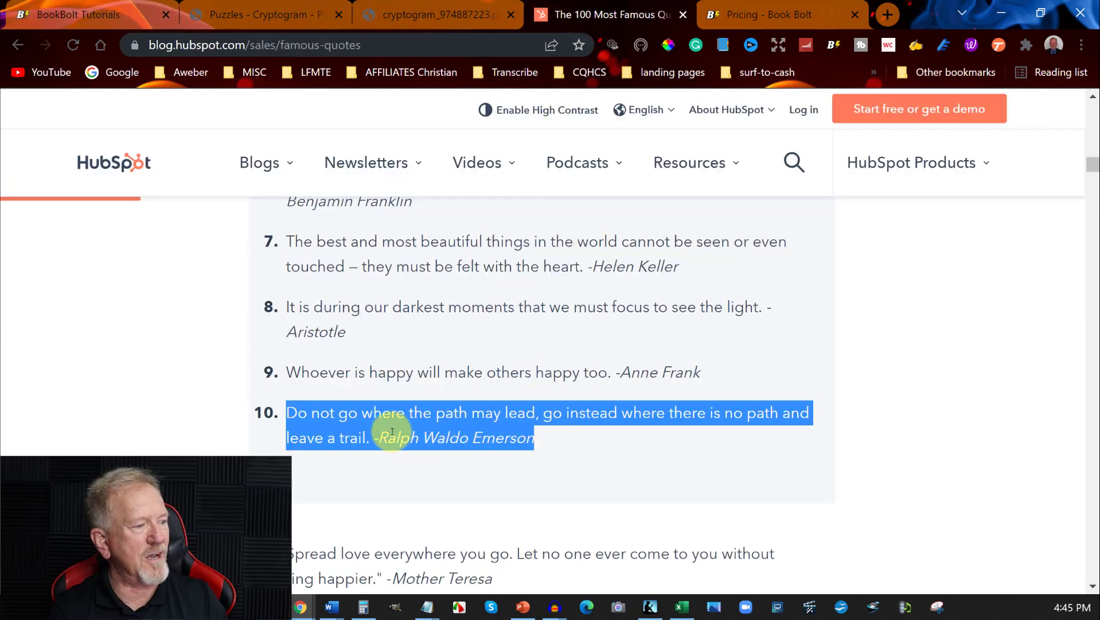
pyautogui.click(377, 439)
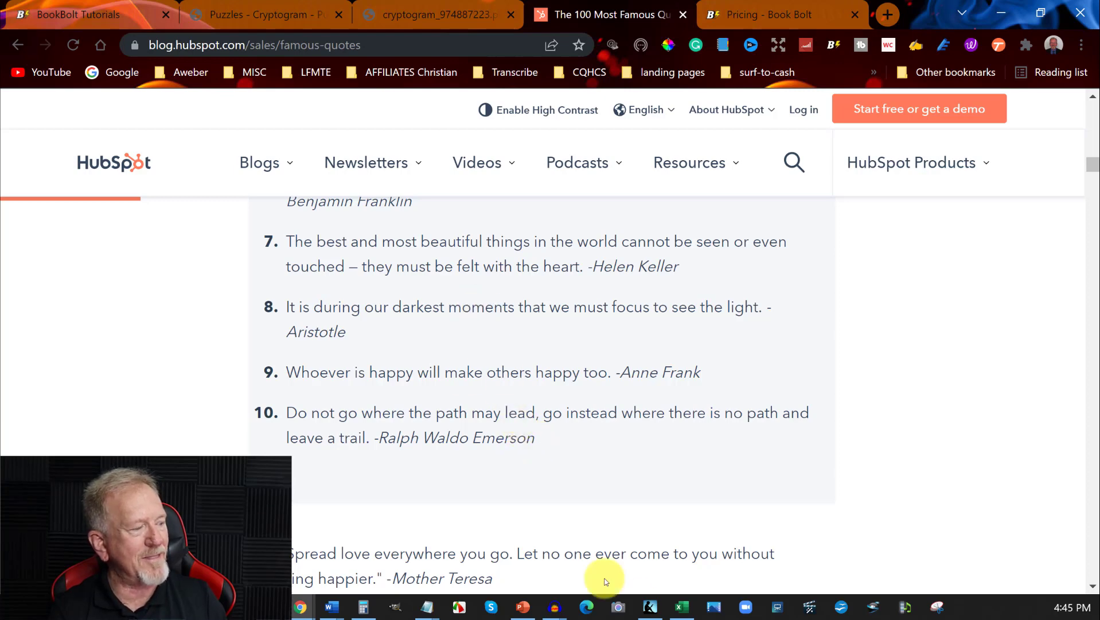
pyautogui.click(682, 608)
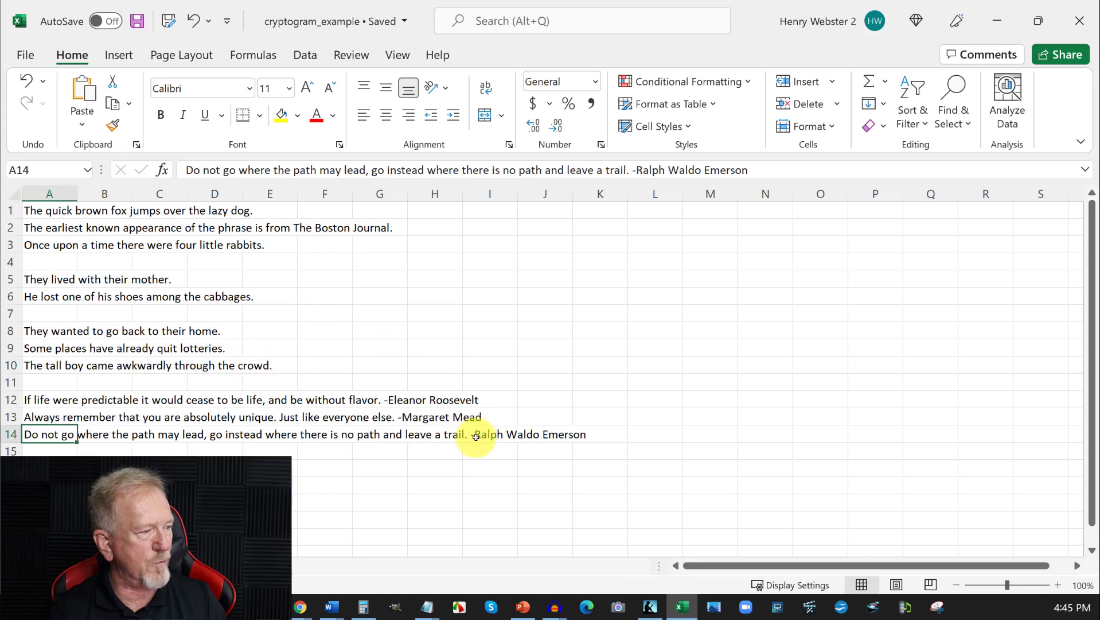
# Step: Delete the hyphen before 'Eleanor Roosevelt' in the cell A12 quote
pyautogui.click(473, 434)
pyautogui.doubleClick(470, 435)
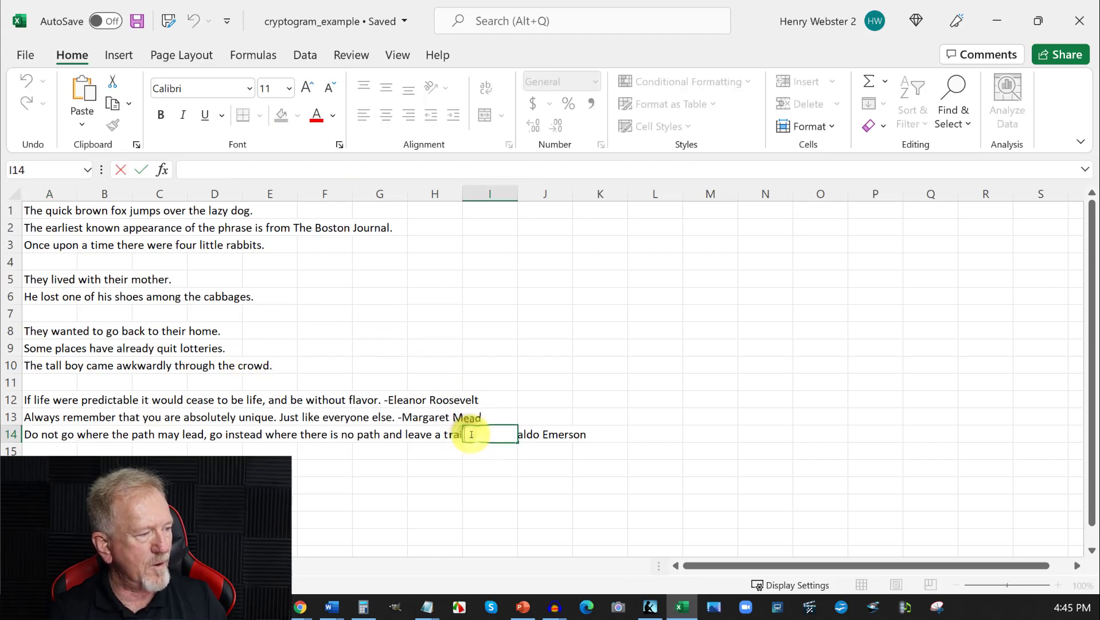
pyautogui.click(554, 434)
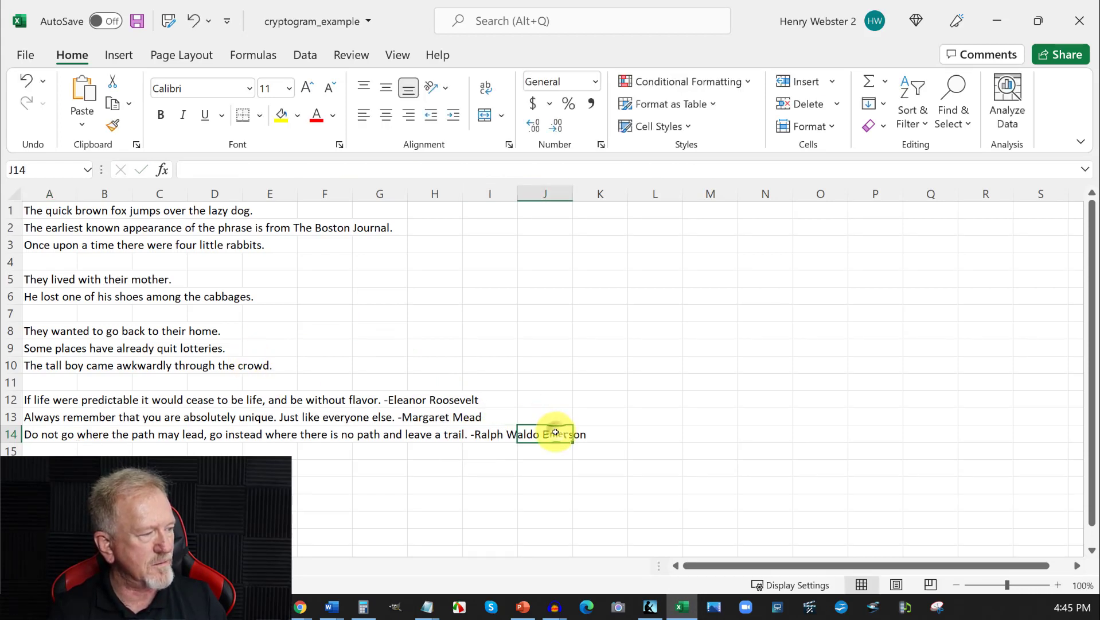
pyautogui.click(33, 400)
pyautogui.doubleClick(33, 400)
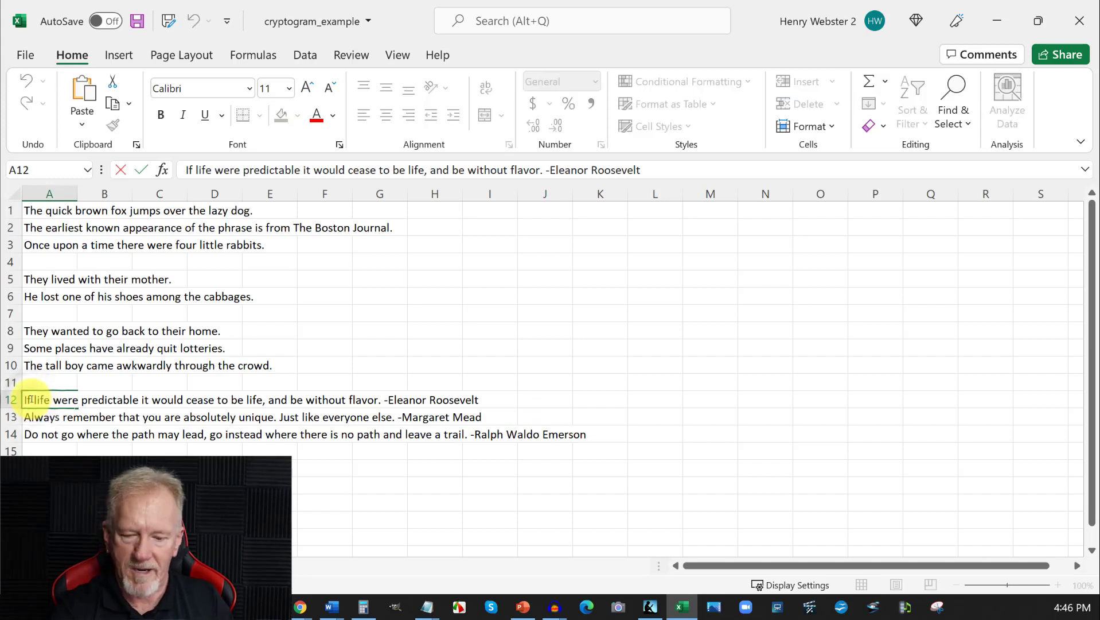
pyautogui.moveTo(26, 398); pyautogui.dragTo(483, 401)
pyautogui.click(483, 401)
pyautogui.hotkey('ctrl', 'Left')
pyautogui.hotkey('ctrl', 'Left')
pyautogui.press('BackSpace')
pyautogui.press('End')
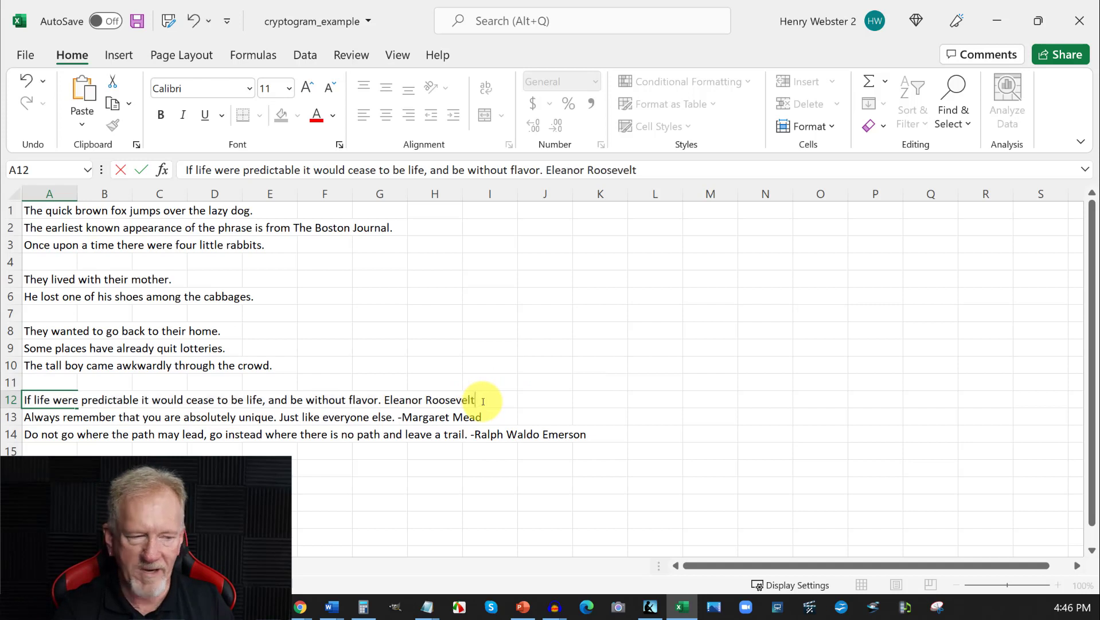
# Step: Remove the hyphens before 'Margaret Mead' in A13 and 'Ralph Waldo Emerson' in A14, then save
pyautogui.click(28, 417)
pyautogui.doubleClick(27, 417)
pyautogui.moveTo(27, 417); pyautogui.dragTo(84, 417)
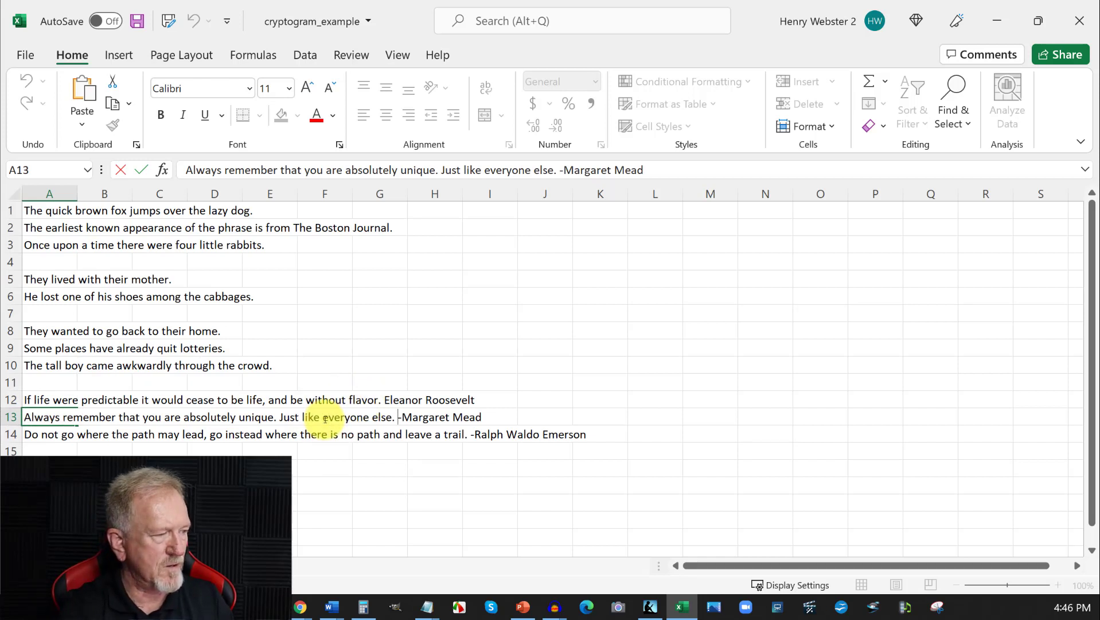
pyautogui.press('Delete')
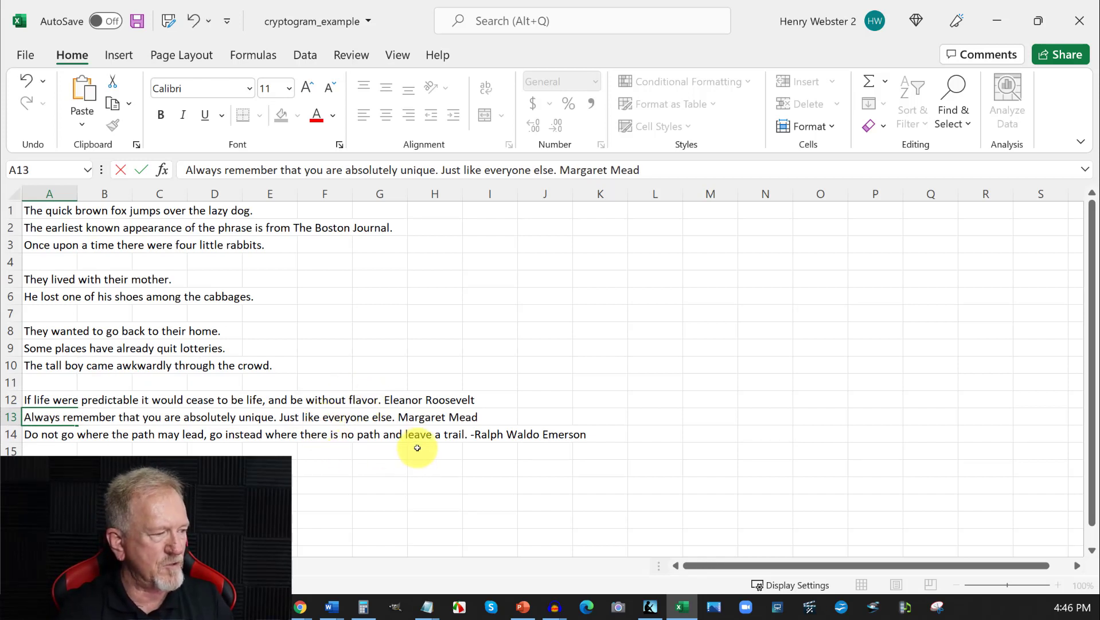
pyautogui.click(29, 435)
pyautogui.press('Right')
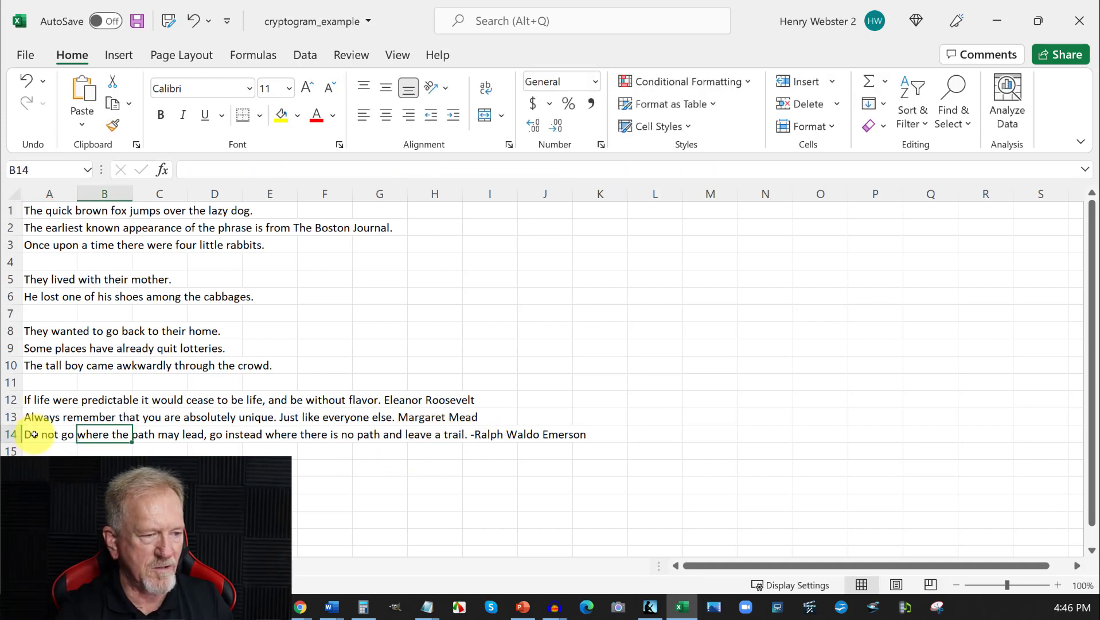
pyautogui.click(34, 434)
pyautogui.doubleClick(36, 434)
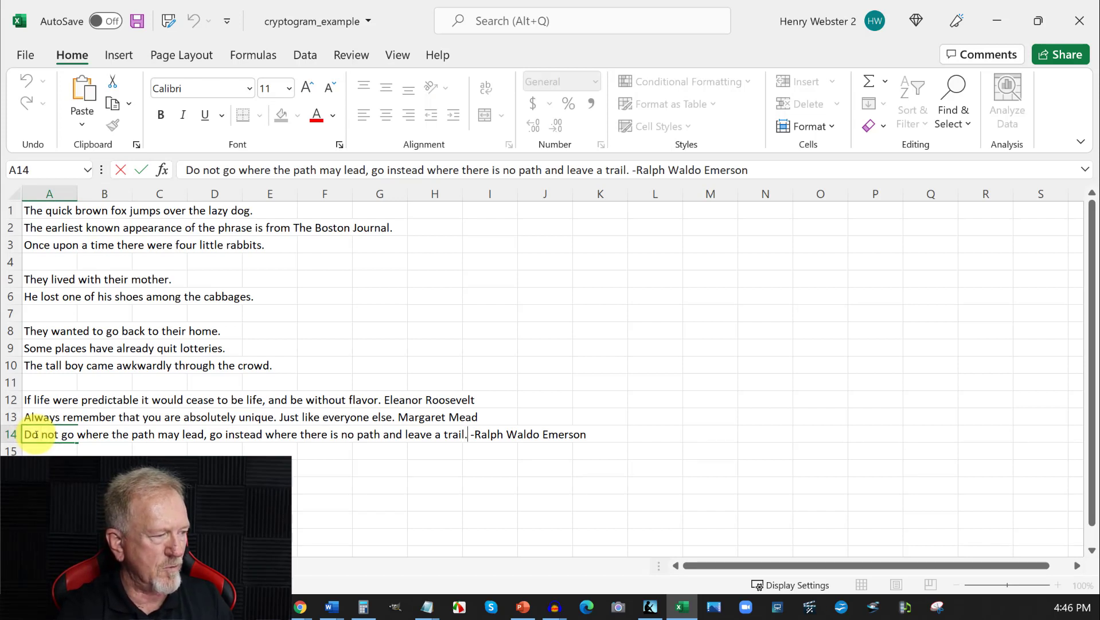
pyautogui.press('BackSpace')
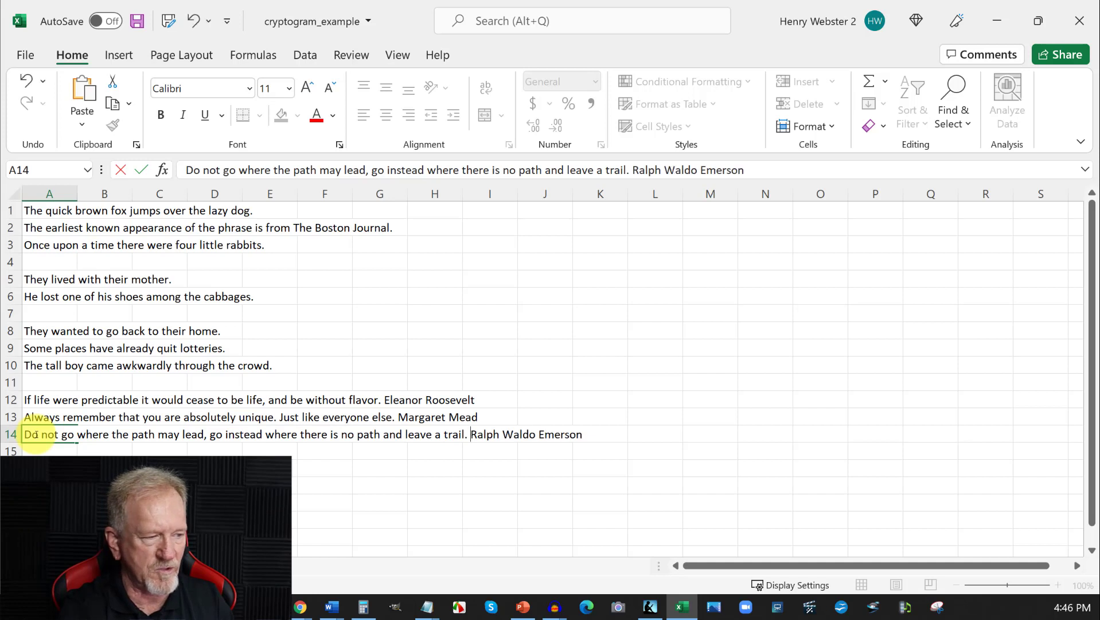
pyautogui.click(134, 24)
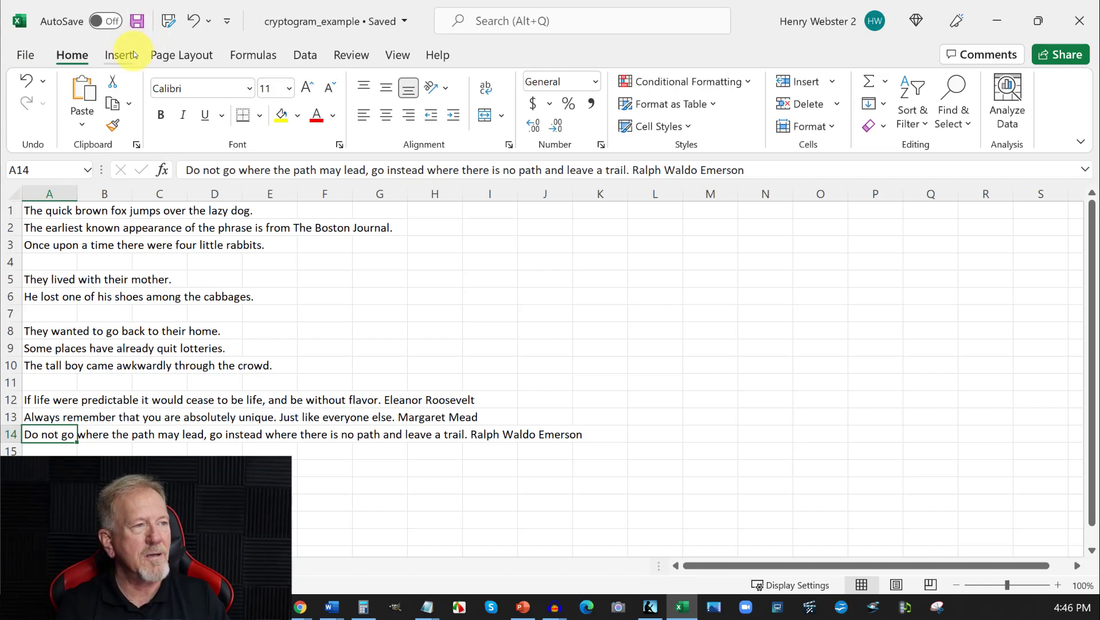
# Step: Minimize Excel and Notepad and show the Book Bolt pricing page
pyautogui.click(999, 18)
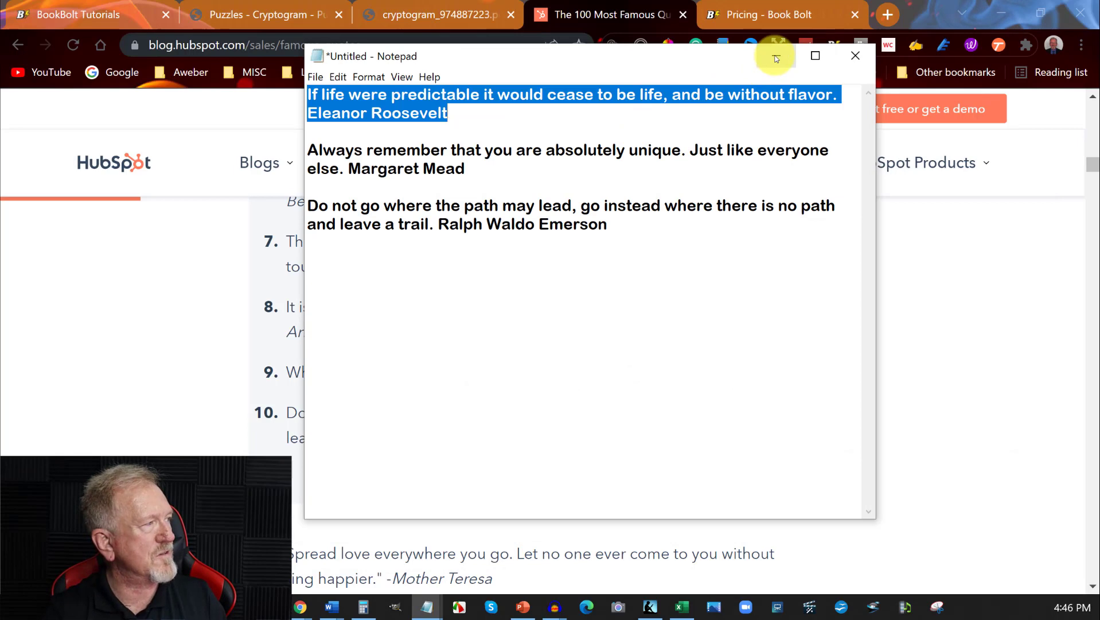
pyautogui.click(776, 57)
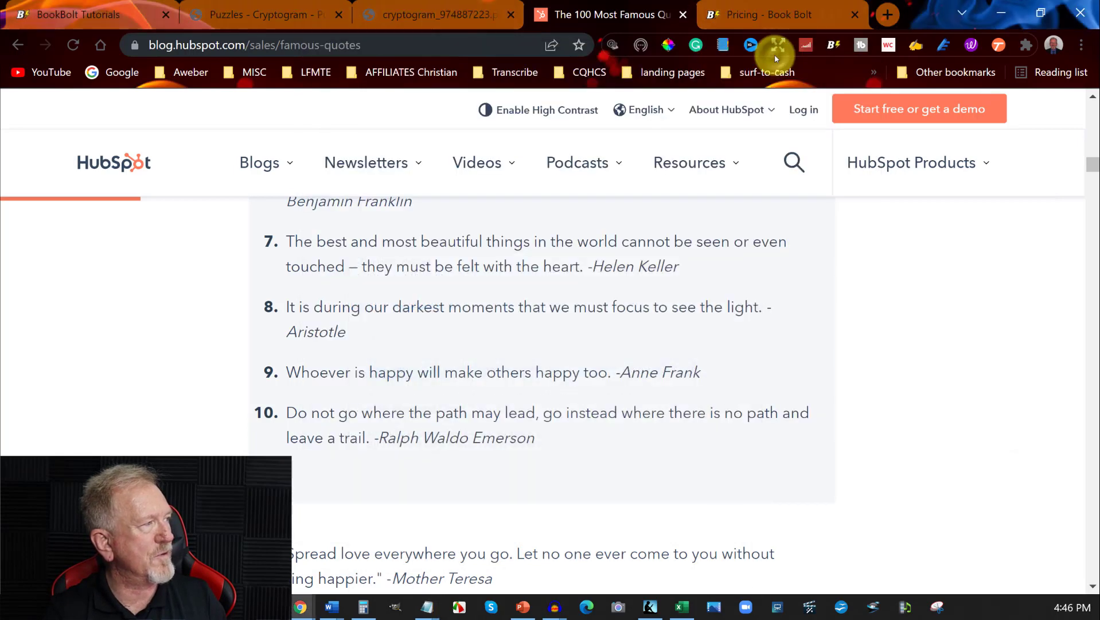
pyautogui.click(783, 11)
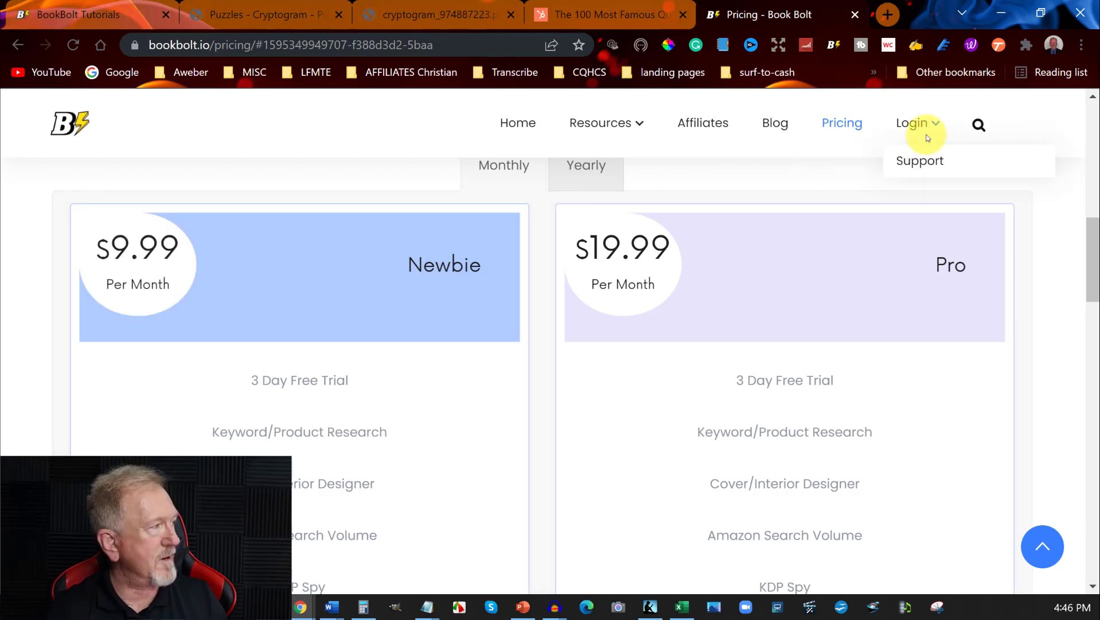
# Step: Check the Book Bolt tools list, then scroll pricing to the Pro plan's 'Puzzle Creation Software Included'
pyautogui.click(103, 8)
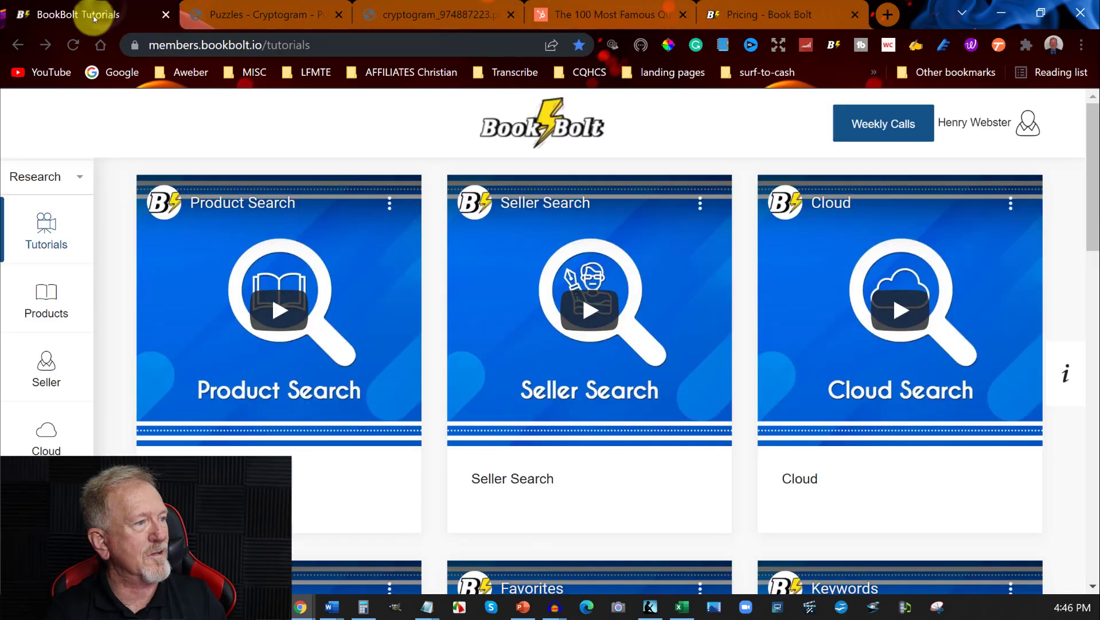
pyautogui.click(996, 125)
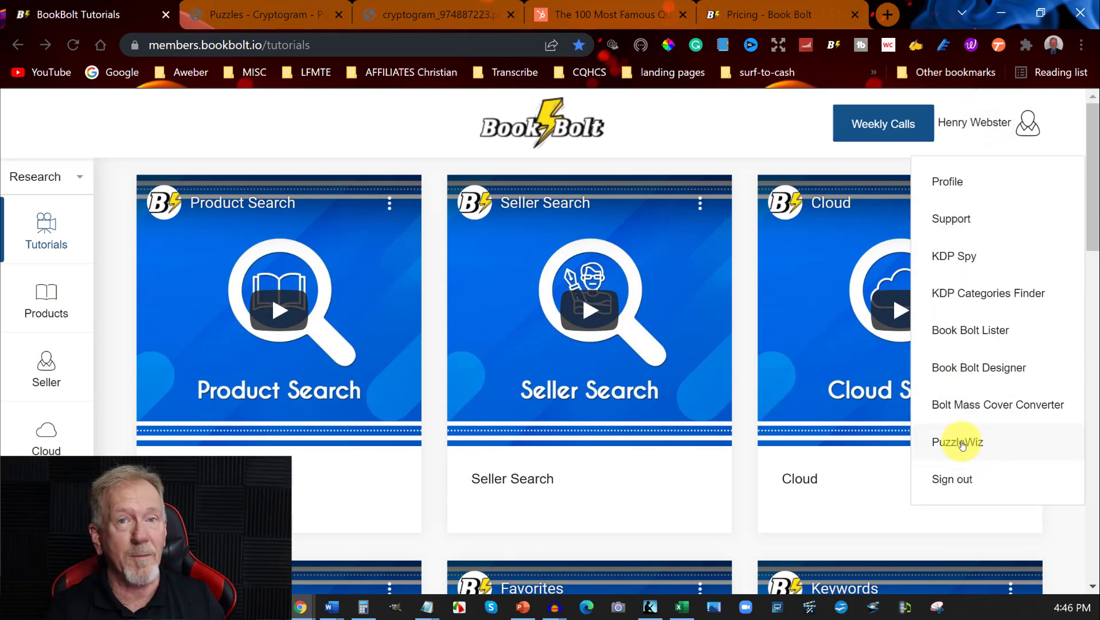
pyautogui.click(673, 131)
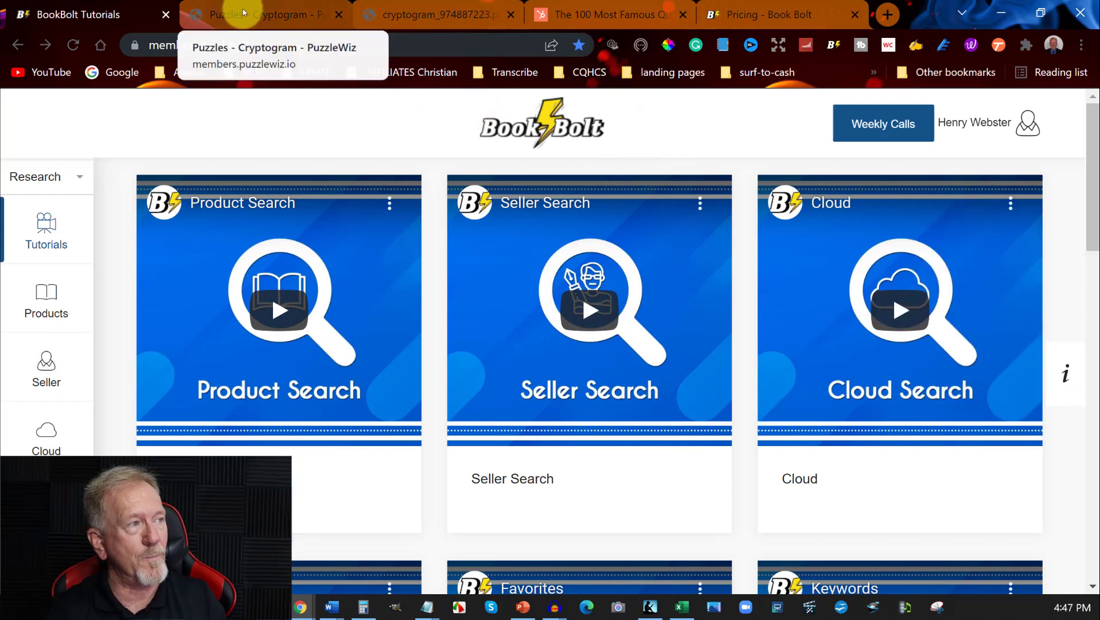
pyautogui.click(807, 7)
pyautogui.scroll(-3, 822, 295)
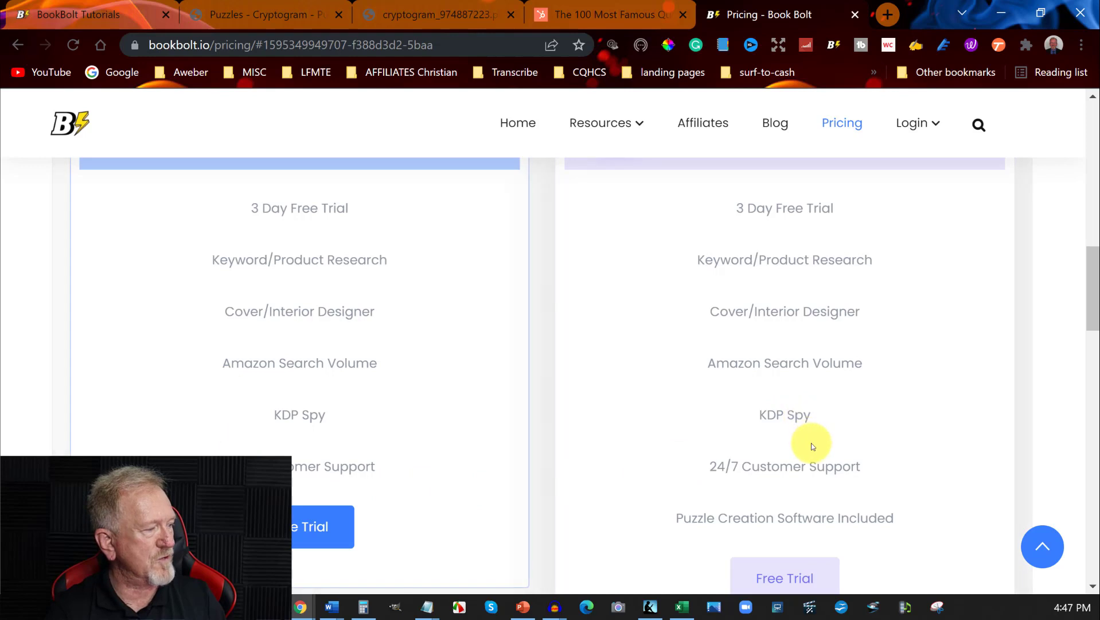
pyautogui.scroll(-2, 813, 443)
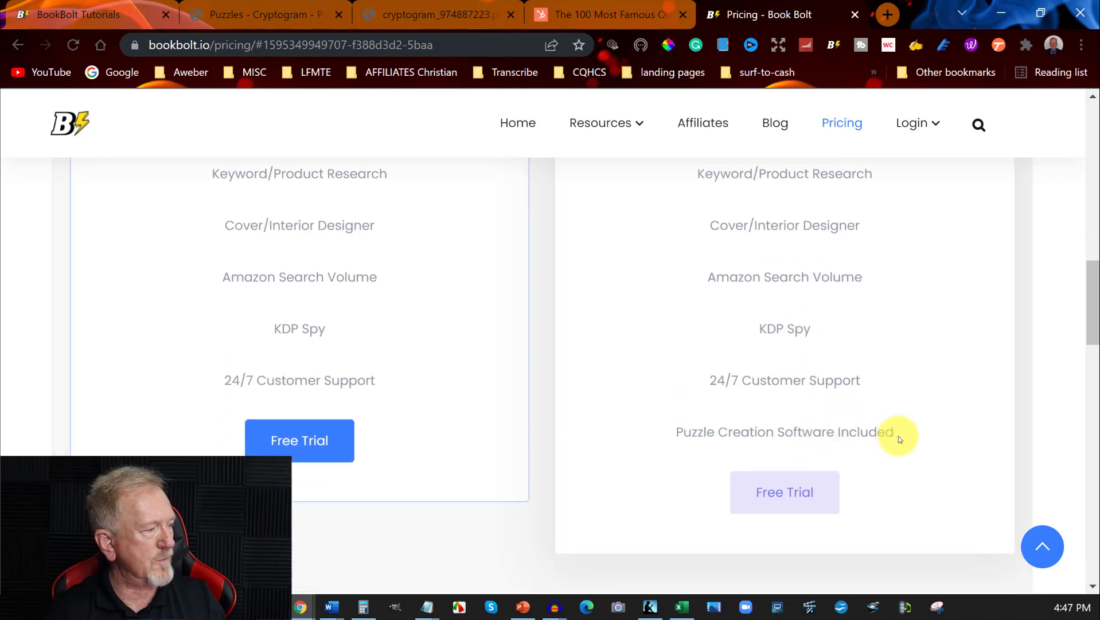